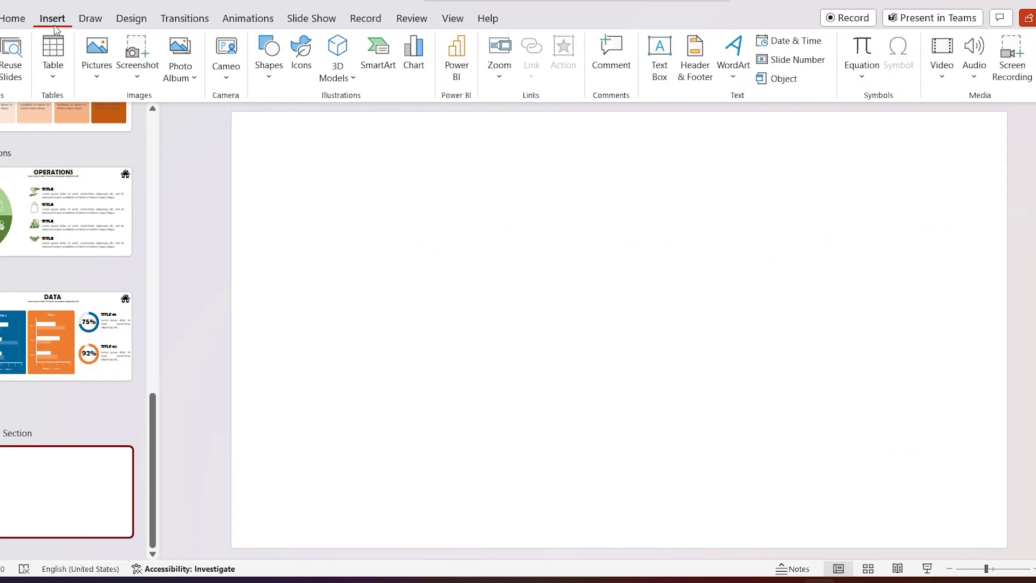
- Draw a rounded rectangle about 3.88" high and 2.74" wide on the left side of the blank slide
click(275, 71)
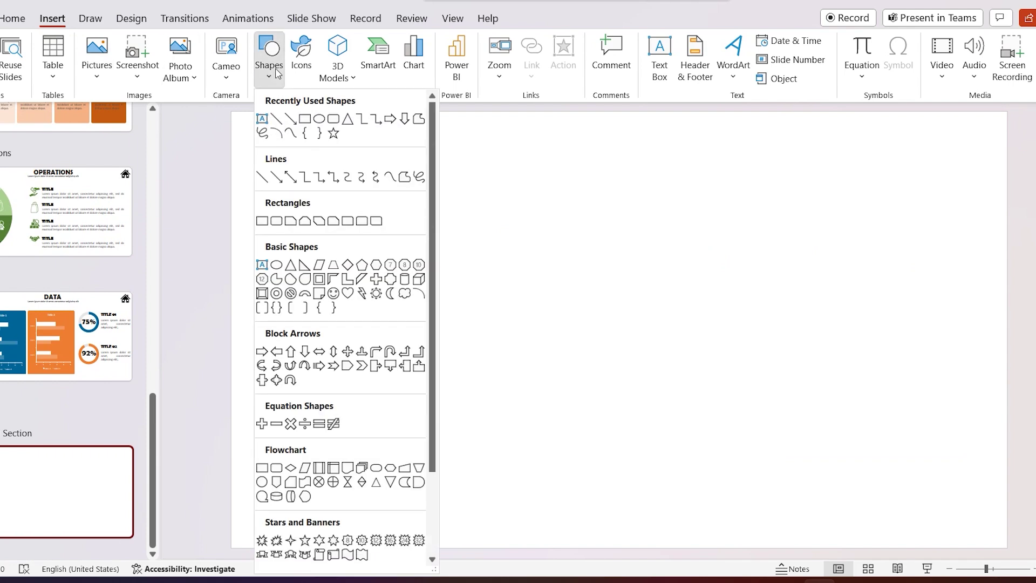
click(334, 119)
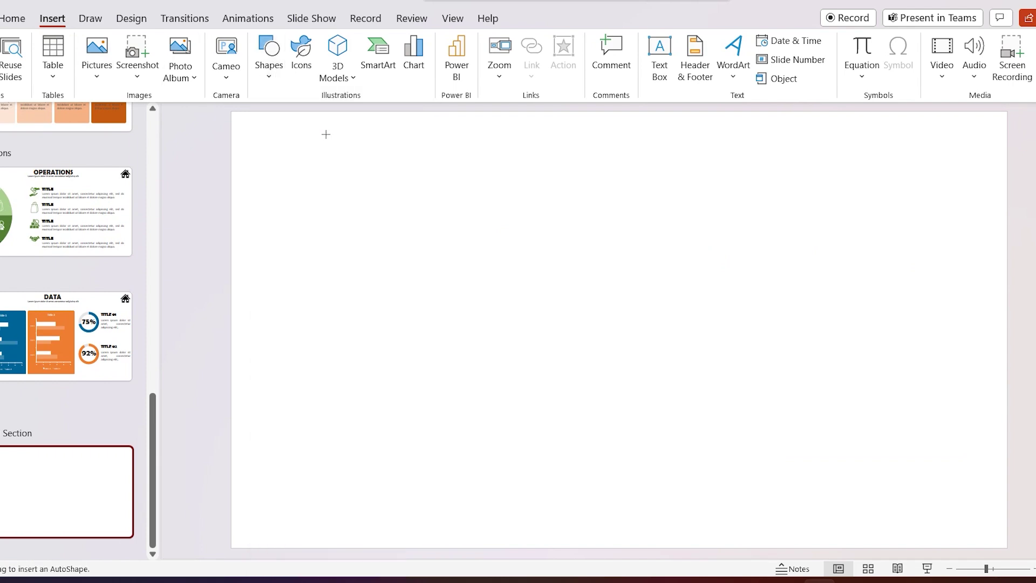
drag(279, 225, 439, 451)
- Remove the rounded rectangle's fill and give it a 6 pt outline in Blue, Accent 1, Lighter 80%
click(341, 40)
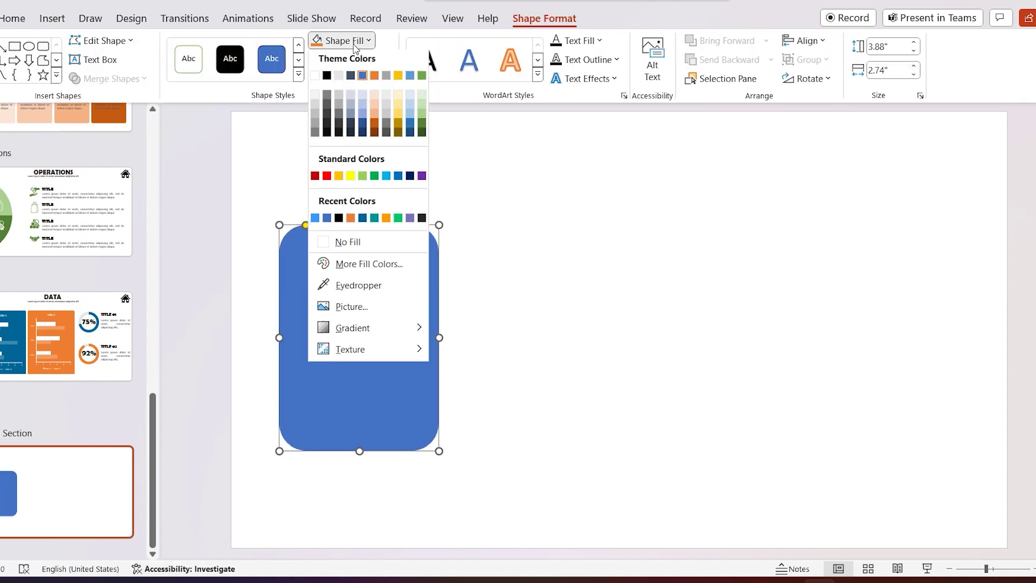
click(349, 245)
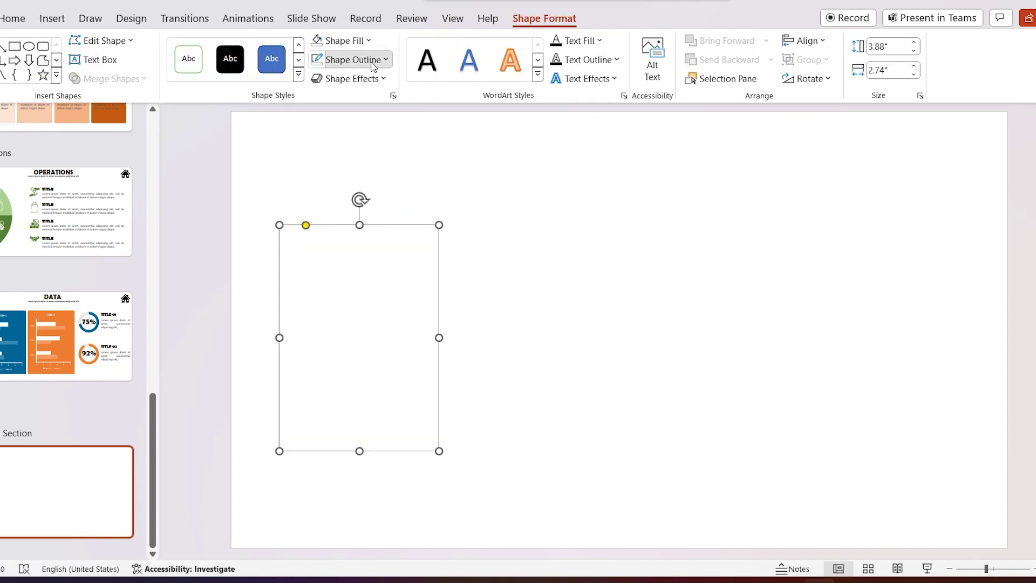
click(371, 61)
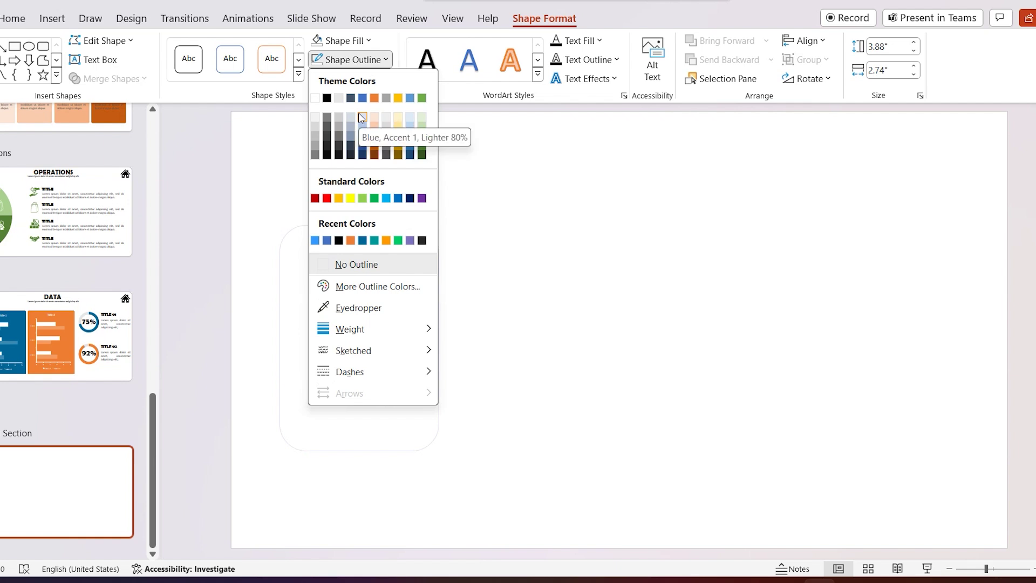
mouse_move(430, 336)
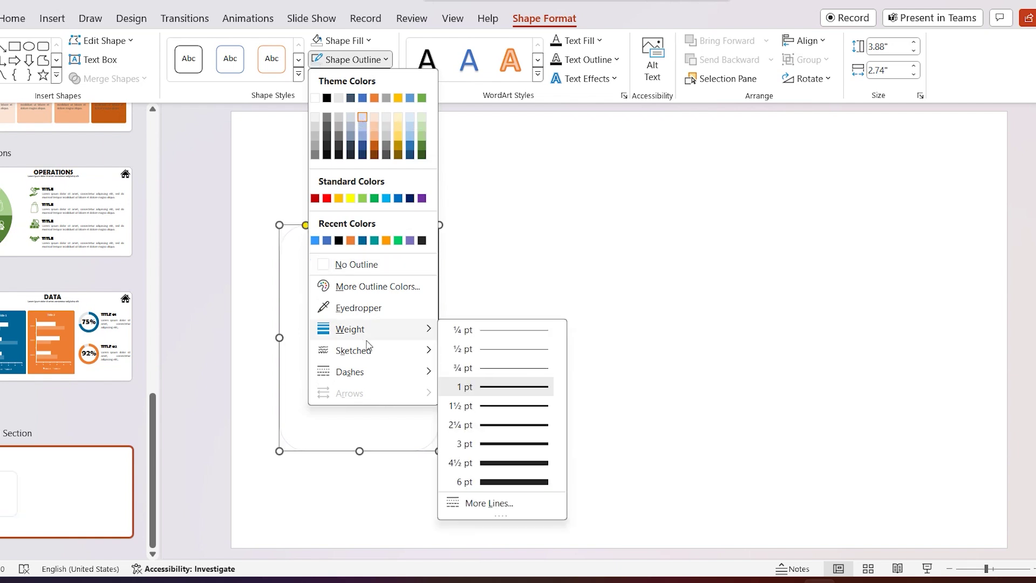
click(510, 482)
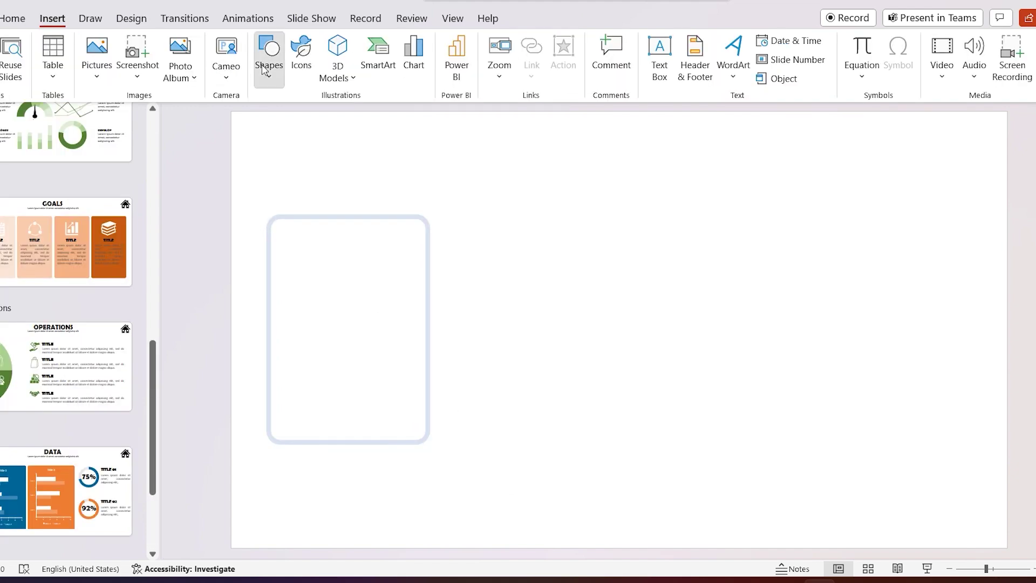
- Draw a circle about 0.99" high and 0.98" wide, centred on the rounded rectangle's upper edge
click(268, 59)
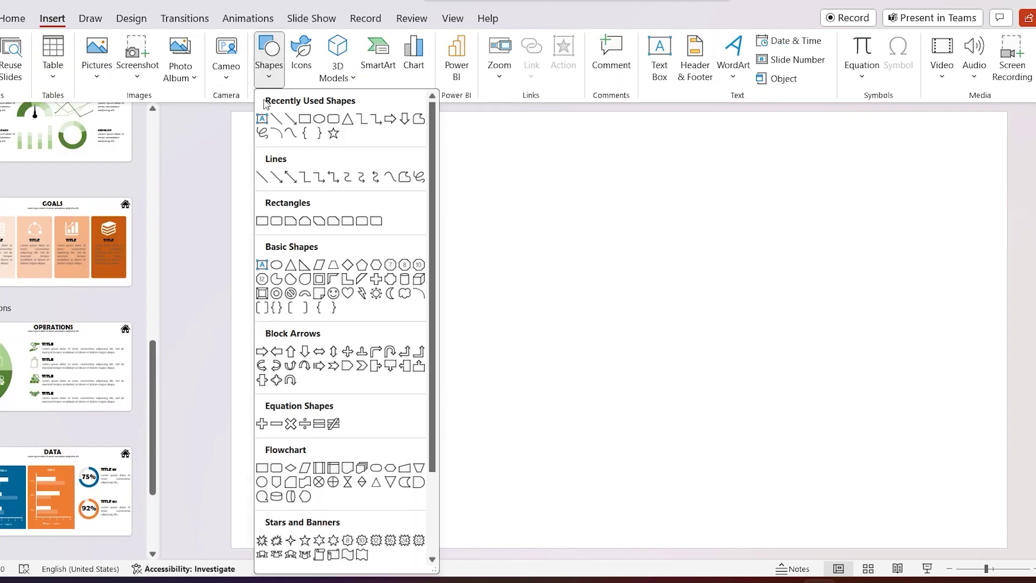
click(318, 120)
drag(326, 187, 384, 246)
- Fill the circle with white and give it a 1½ pt outline in Blue, Accent 1, Lighter 80%
click(342, 40)
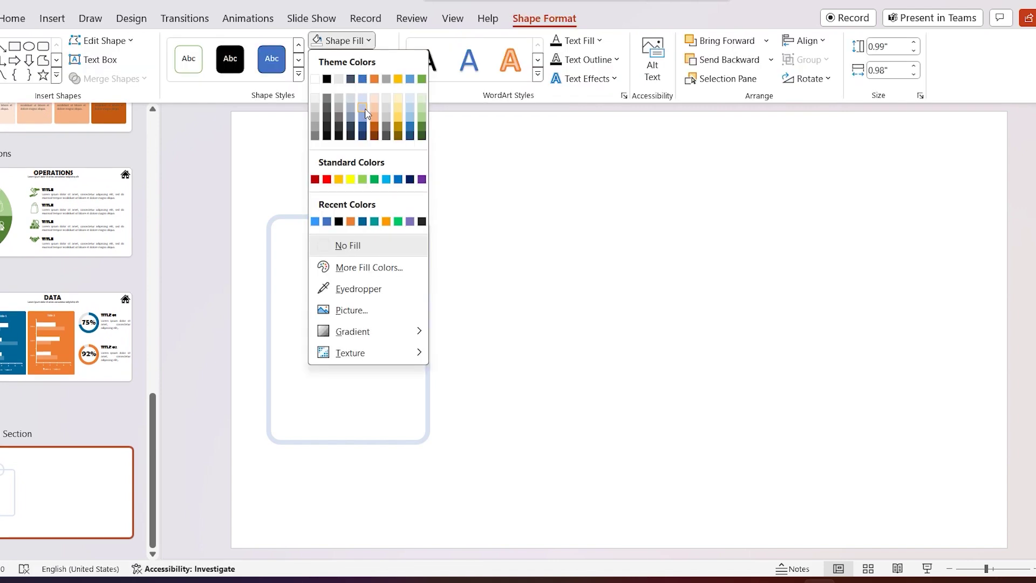
click(315, 79)
click(359, 59)
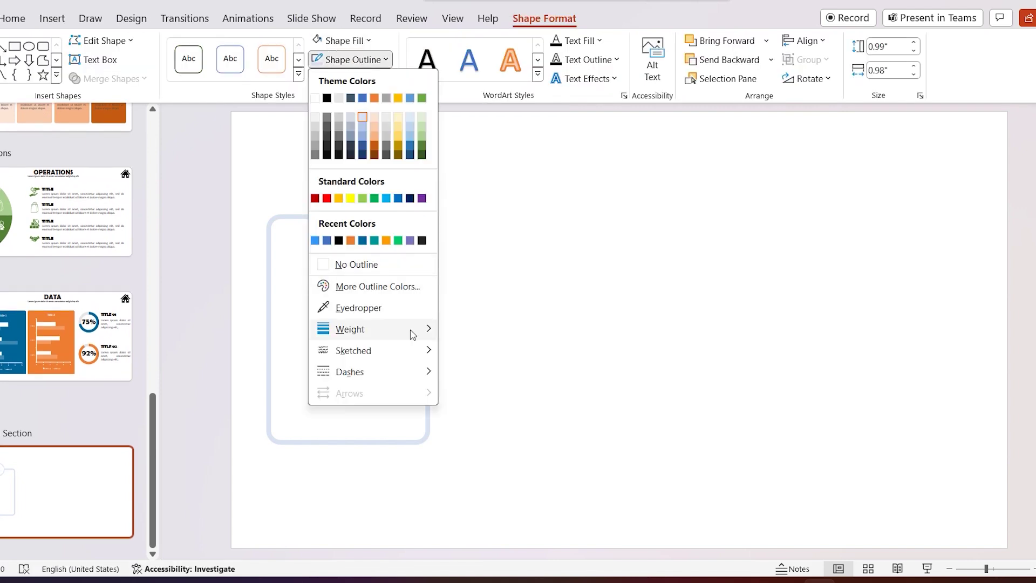
mouse_move(413, 334)
click(536, 413)
click(467, 276)
- Enter the number 1 in the circle and enlarge its font size to 40
click(341, 198)
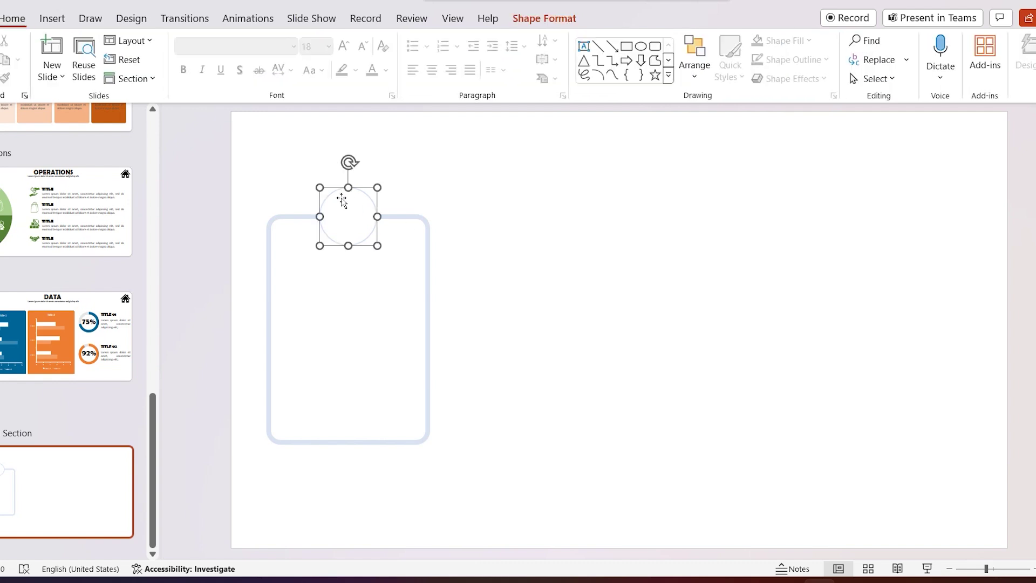
click(341, 198)
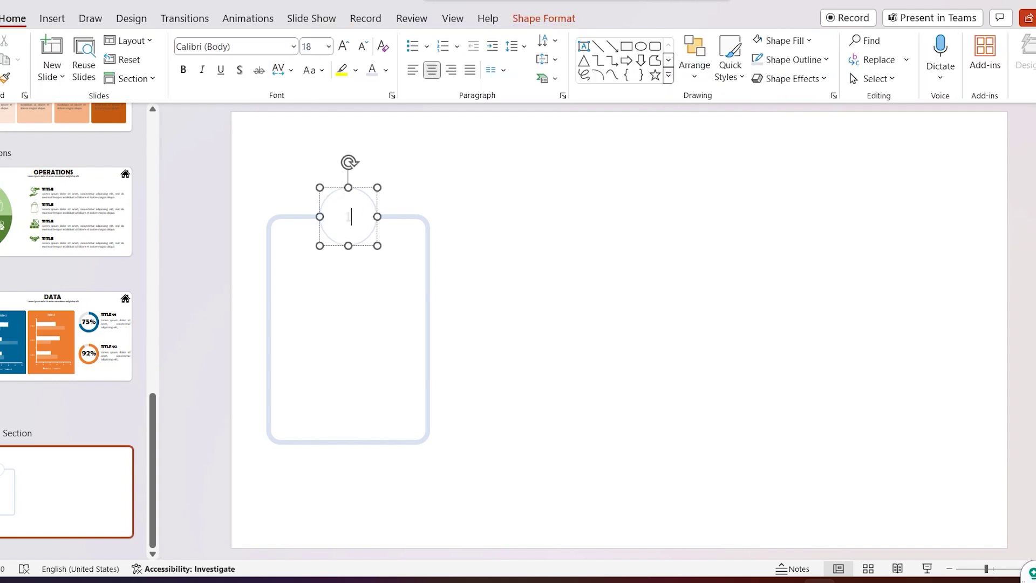
double_click(330, 216)
click(344, 47)
click(343, 47)
click(344, 46)
click(344, 47)
click(344, 47)
click(344, 46)
click(344, 47)
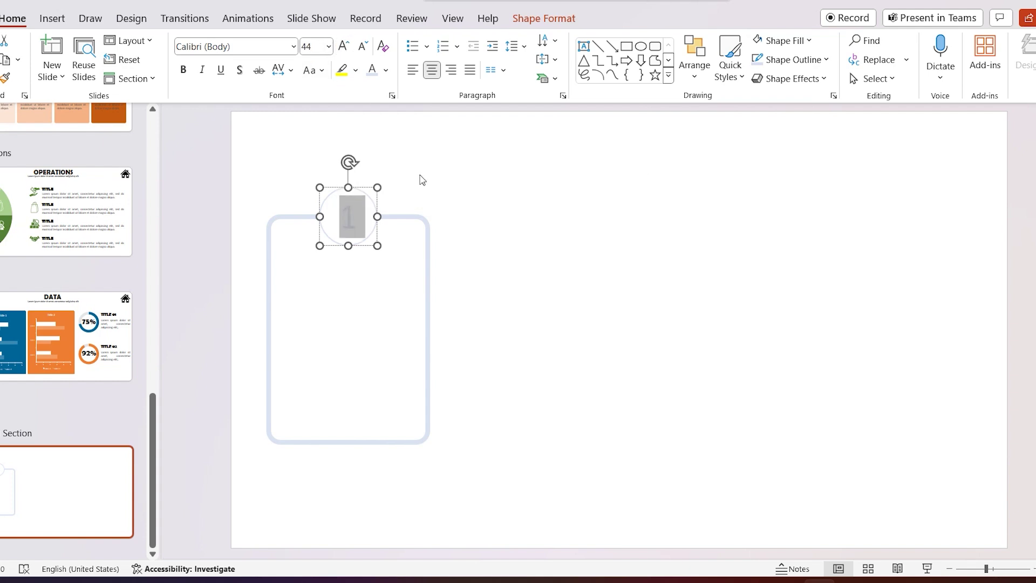
click(438, 203)
click(78, 266)
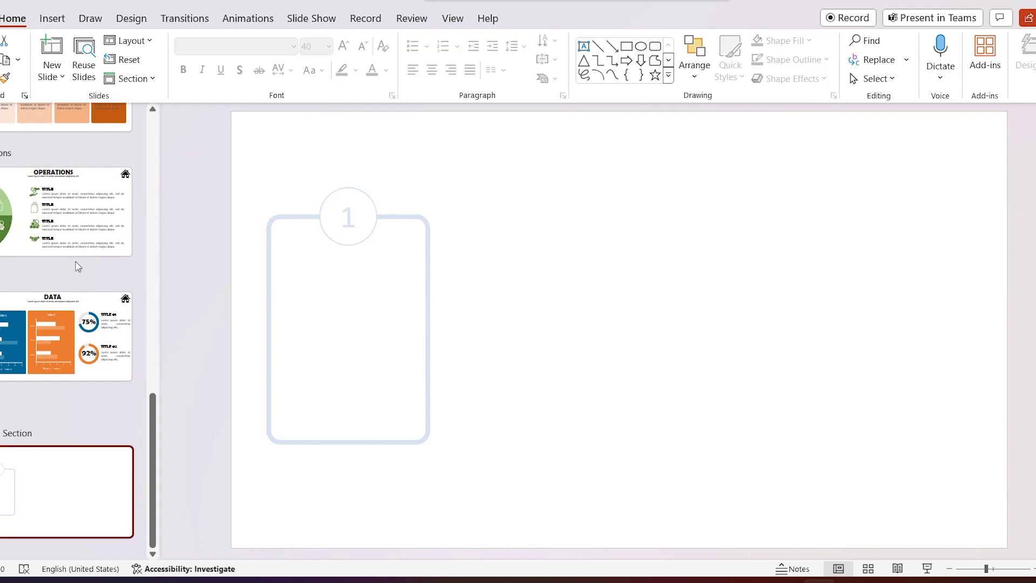
scroll(76, 260, up, 10)
scroll(75, 261, down, 10)
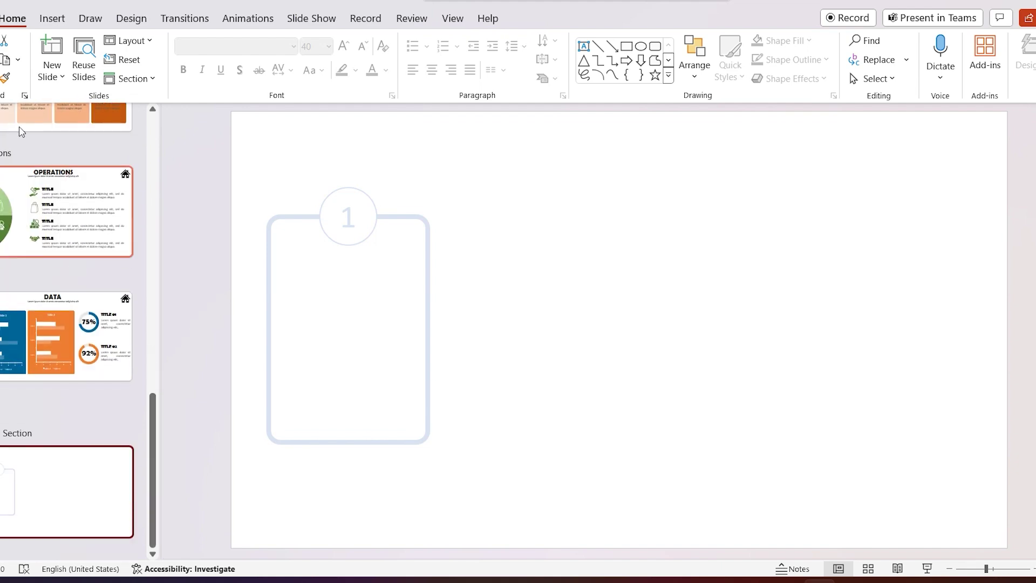
- Draw a chevron arrow about 0.87" high and 2.74" wide across the lower part of the rounded rectangle
click(52, 18)
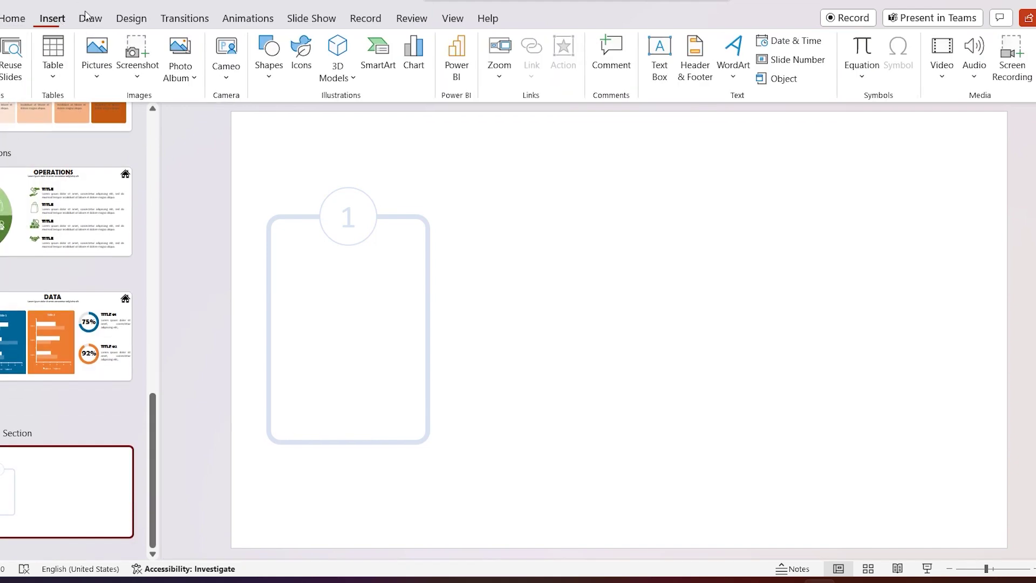
click(281, 84)
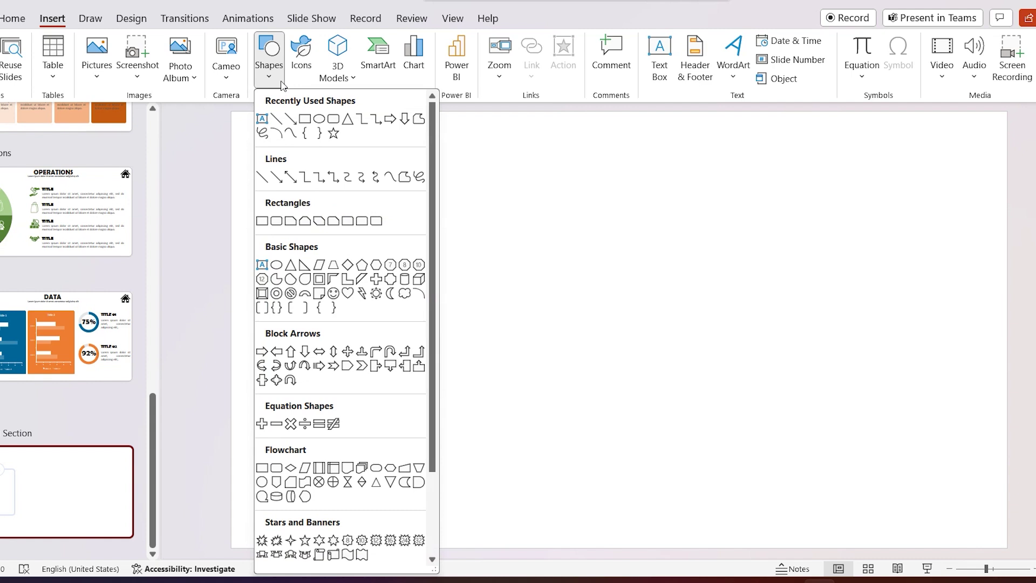
click(364, 371)
drag(280, 382, 428, 431)
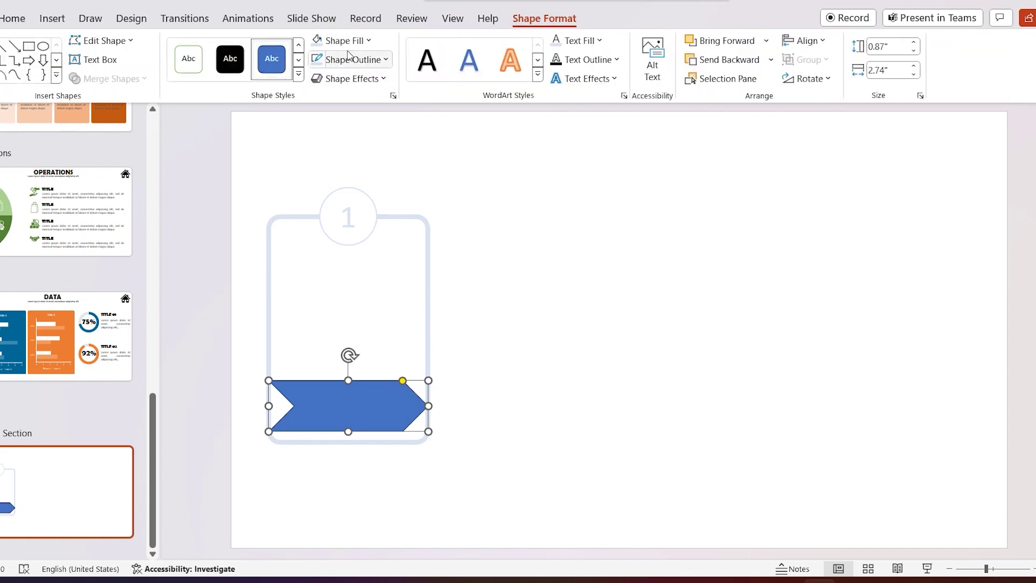
- Fill the chevron with Blue, Accent 1, Lighter 80% and remove its outline
click(358, 41)
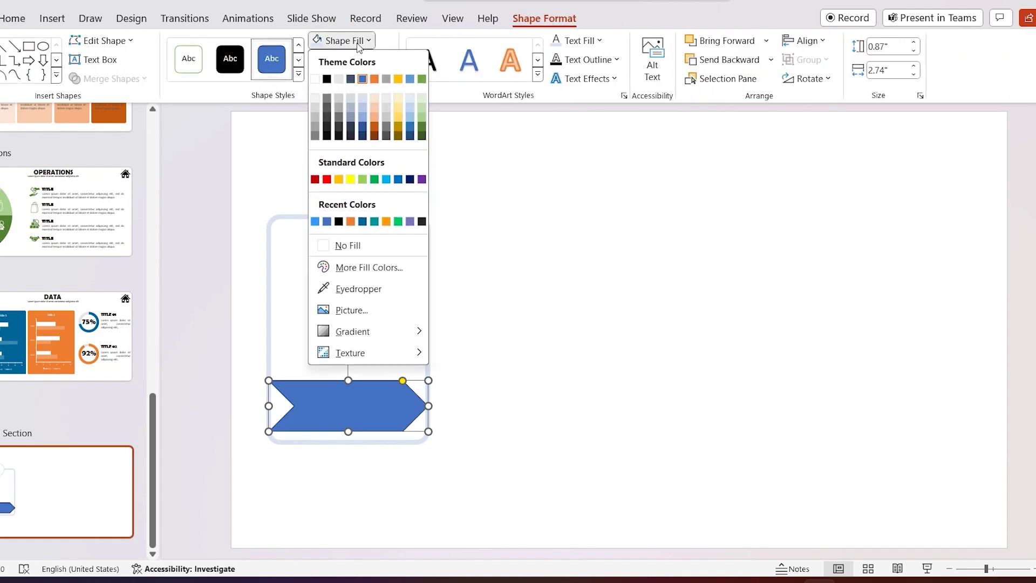
click(362, 98)
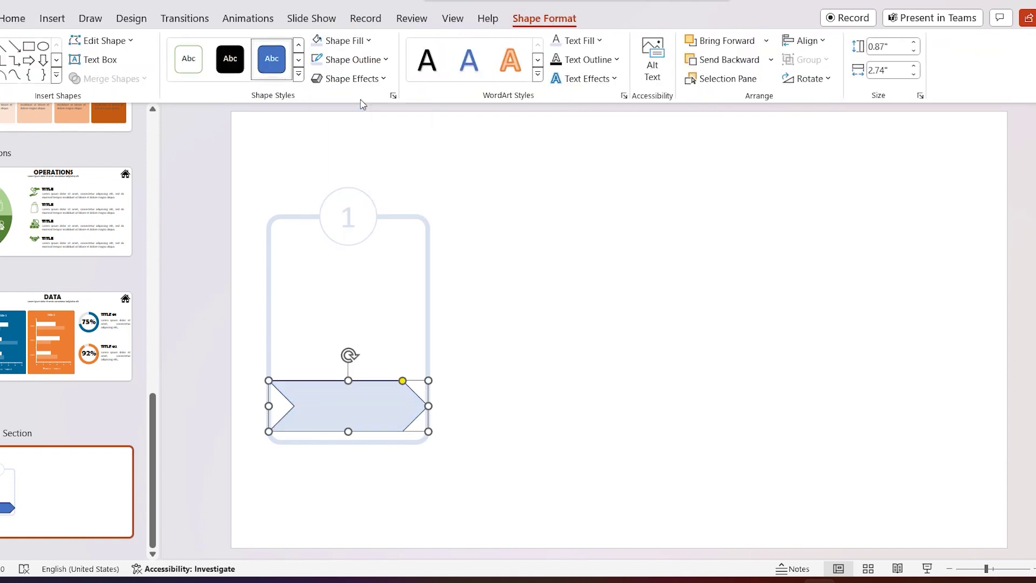
click(351, 63)
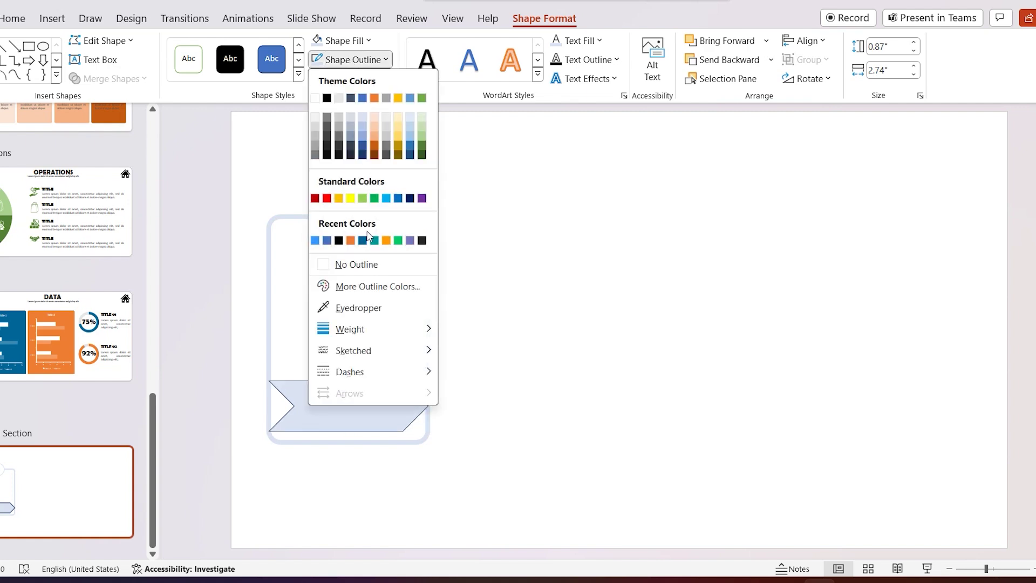
click(357, 265)
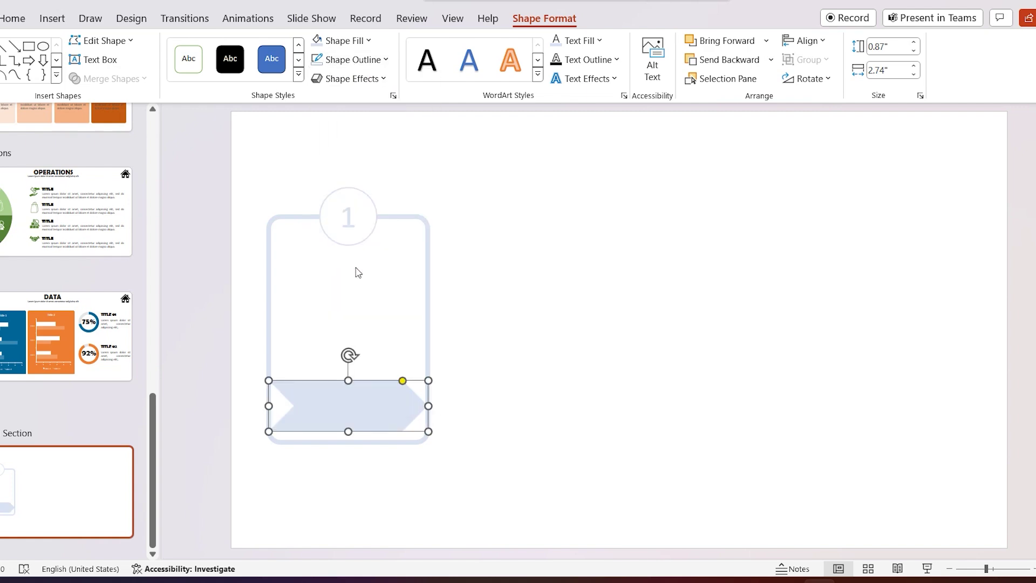
- Paste the TITLE heading and Lorem ipsum text between the circle and the chevron, and group all elements of the card
key(ctrl+v)
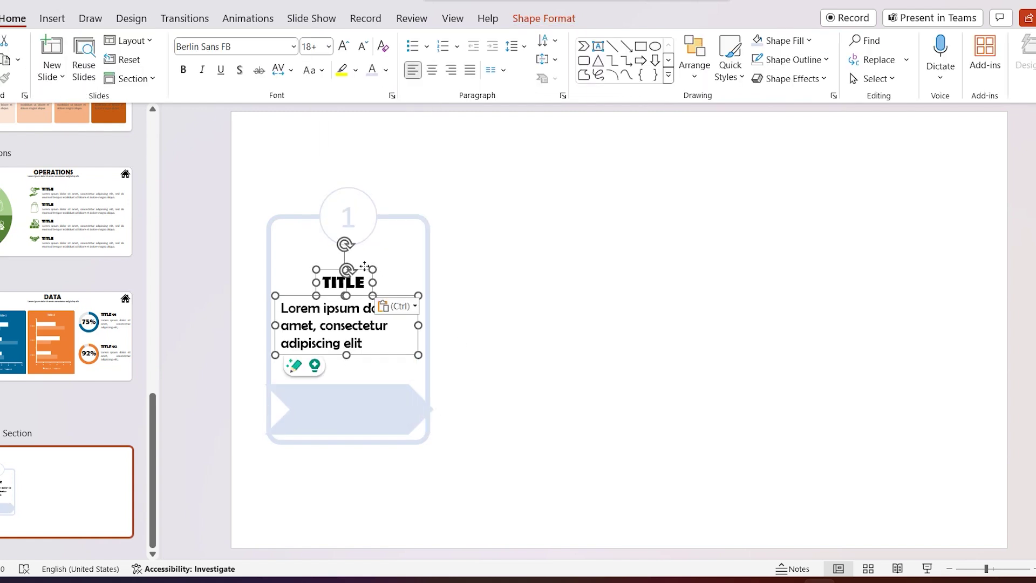
drag(365, 268, 365, 265)
drag(243, 168, 462, 472)
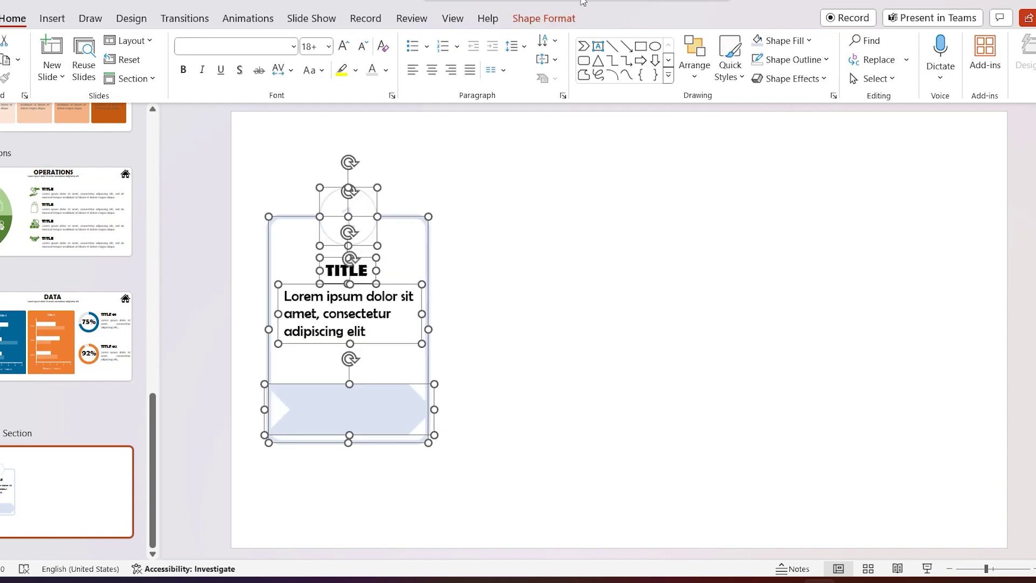
click(561, 19)
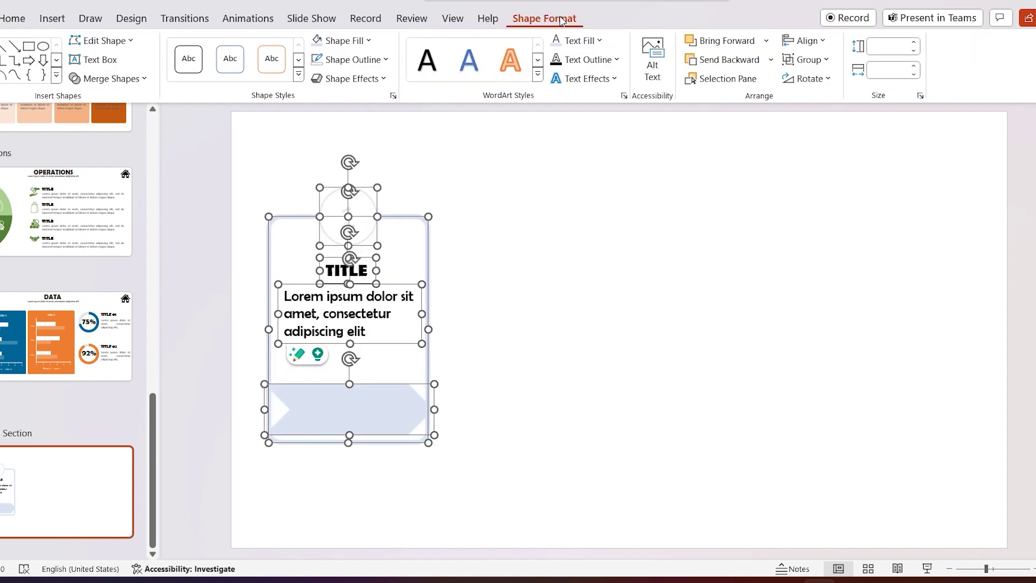
click(817, 61)
click(819, 80)
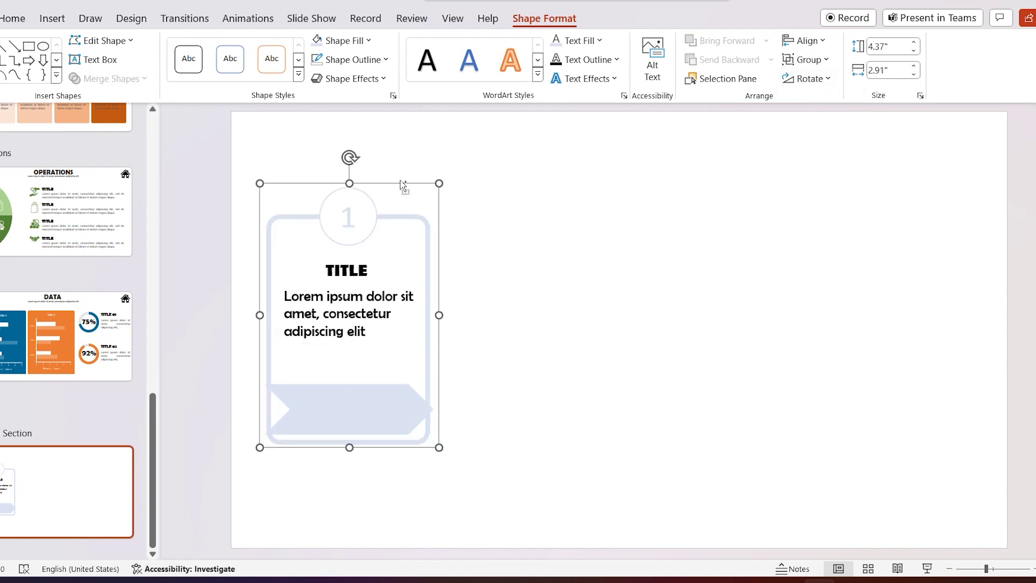
- Duplicate the grouped card across the slide to make an evenly spaced row of four cards
drag(400, 180, 777, 186)
click(876, 196)
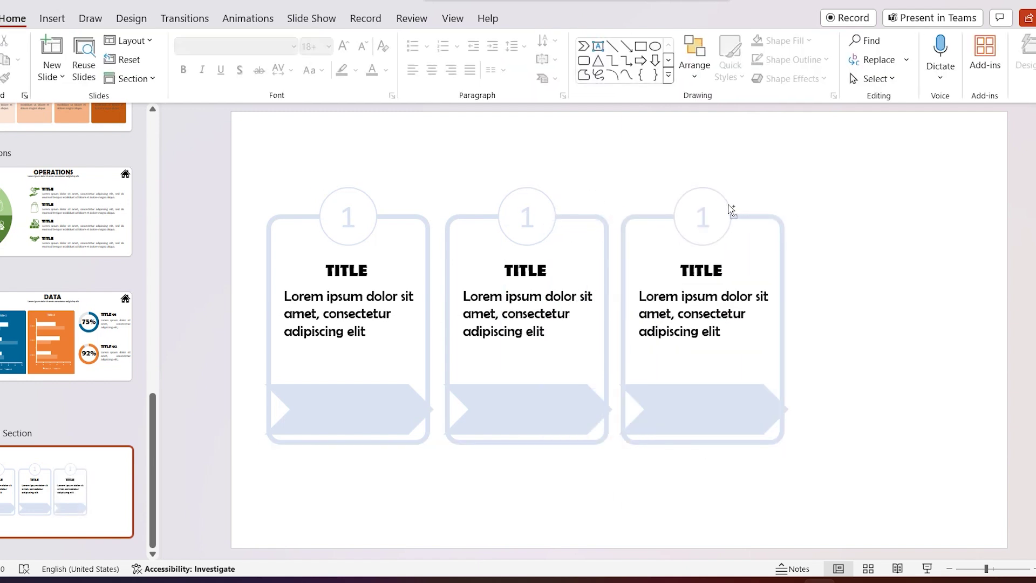
drag(730, 209, 916, 212)
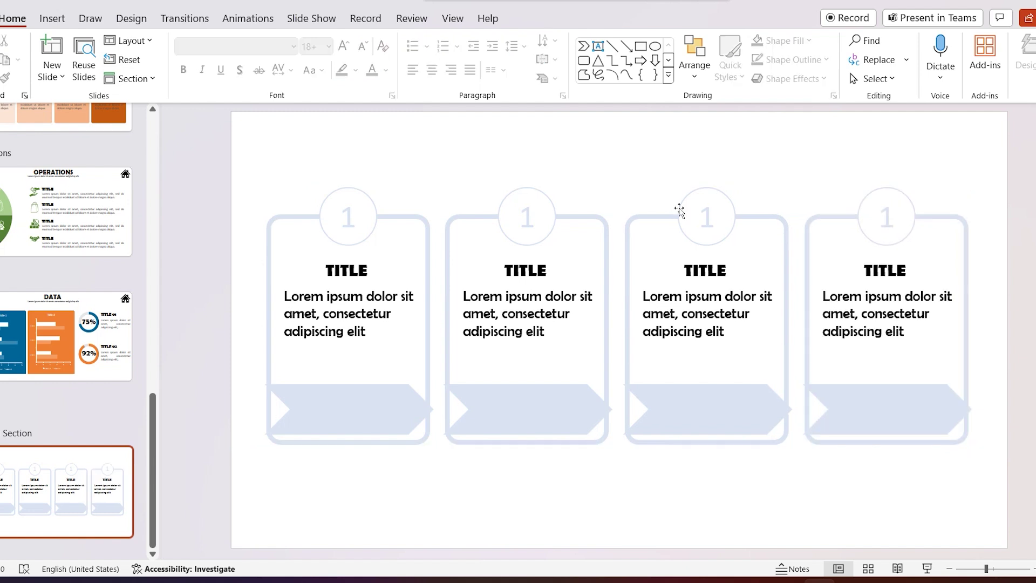
- Renumber the circles of the second, third and fourth cards as 2, 3 and 4
click(531, 224)
double_click(531, 224)
text(2)
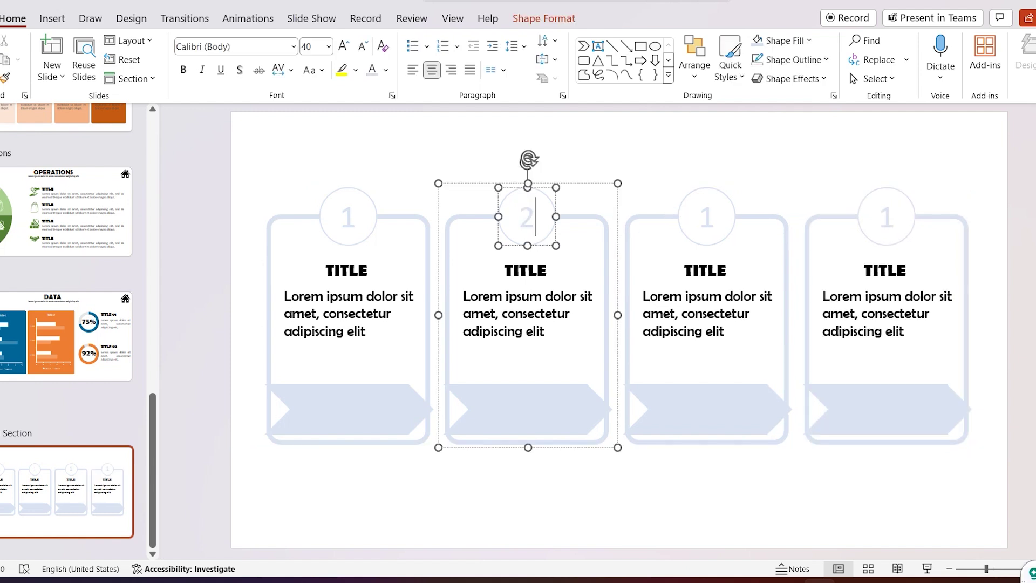
click(710, 225)
double_click(708, 220)
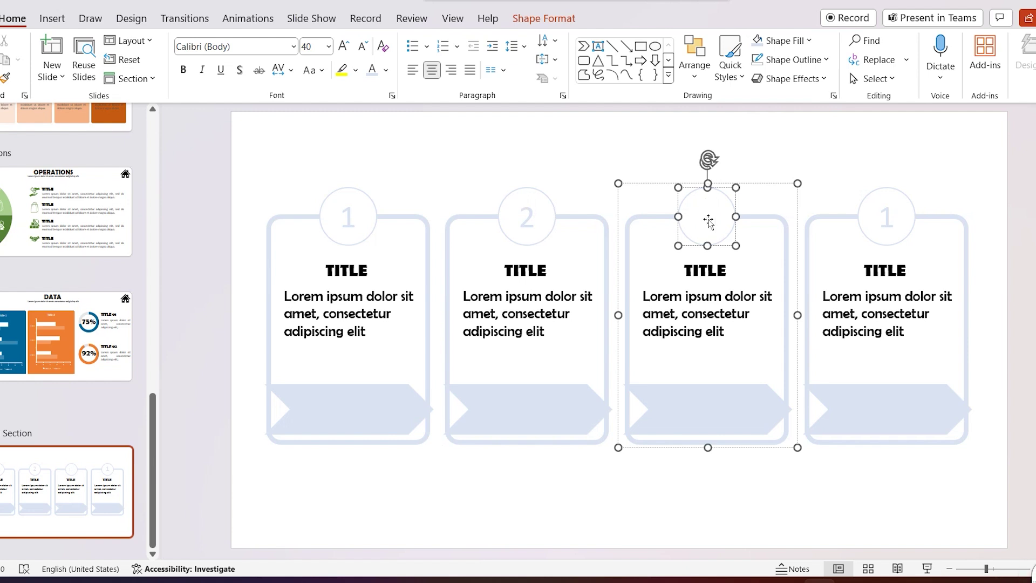
text(3)
click(891, 225)
double_click(891, 225)
text(4)
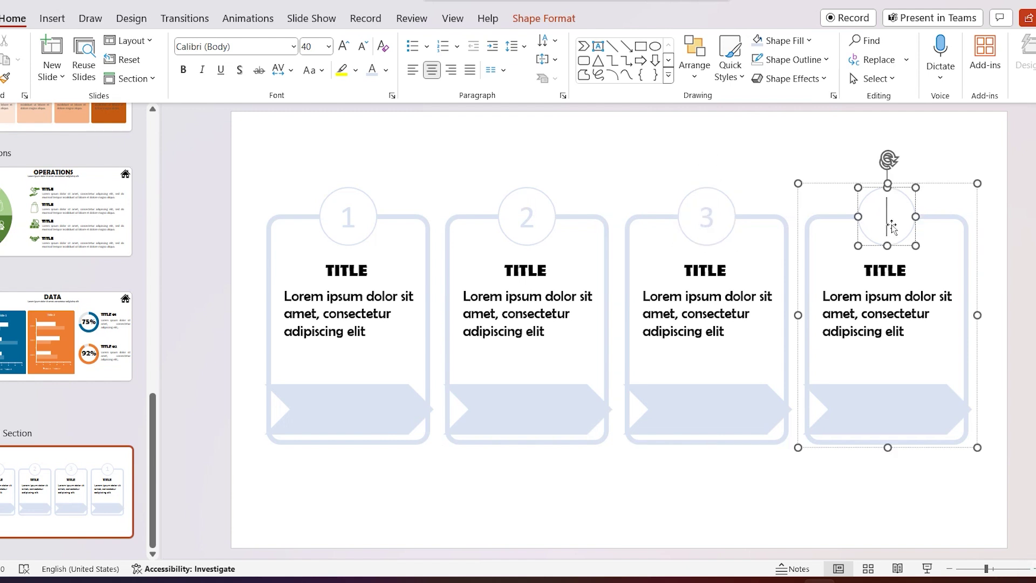
- Recolor the second card's number and circle outline to Blue, Accent 1, Lighter 60%
double_click(534, 219)
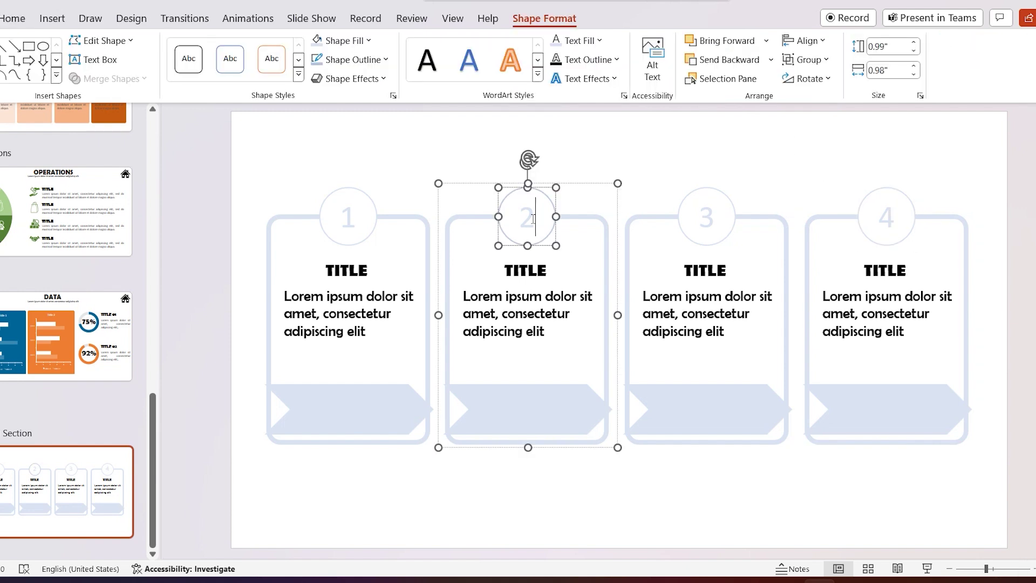
double_click(529, 219)
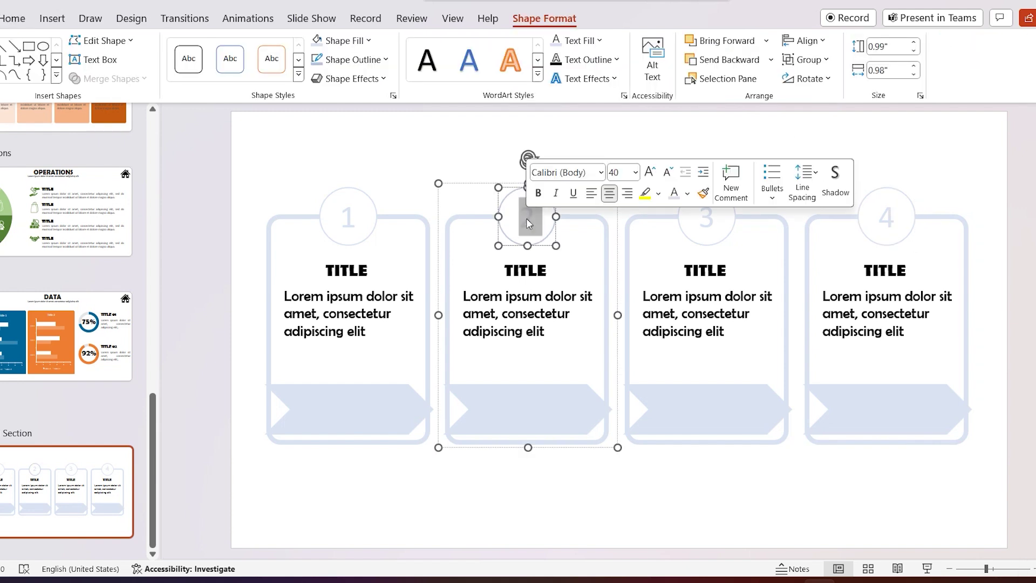
click(587, 42)
click(601, 106)
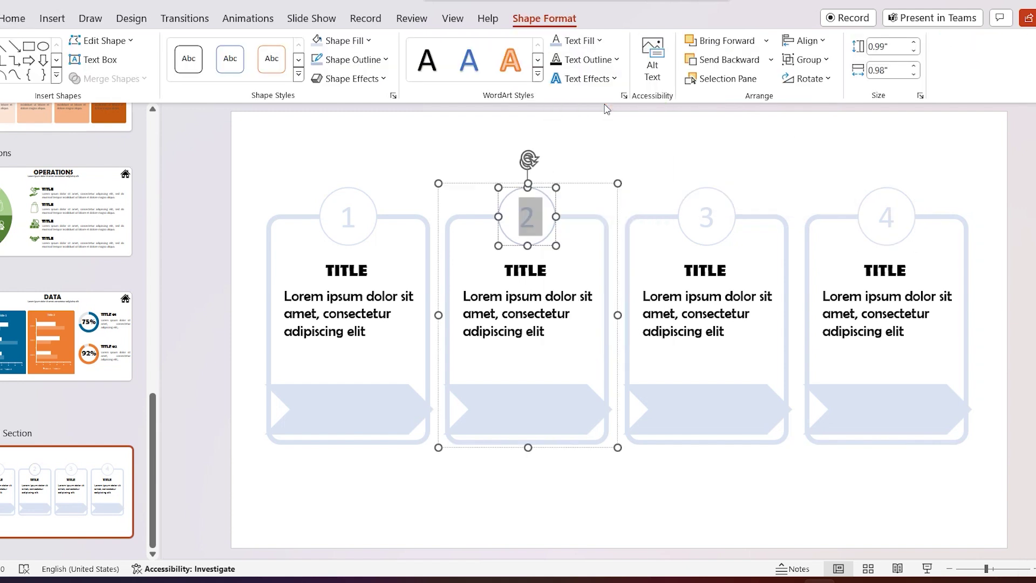
- Set the second card's frame outline and chevron fill to Blue, Accent 1, Lighter 60%
click(457, 222)
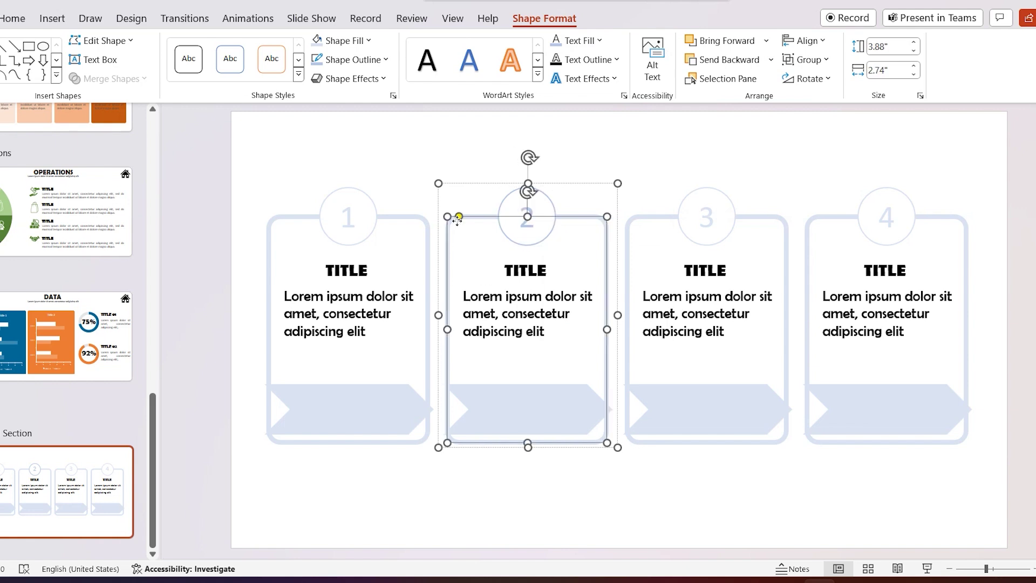
click(364, 68)
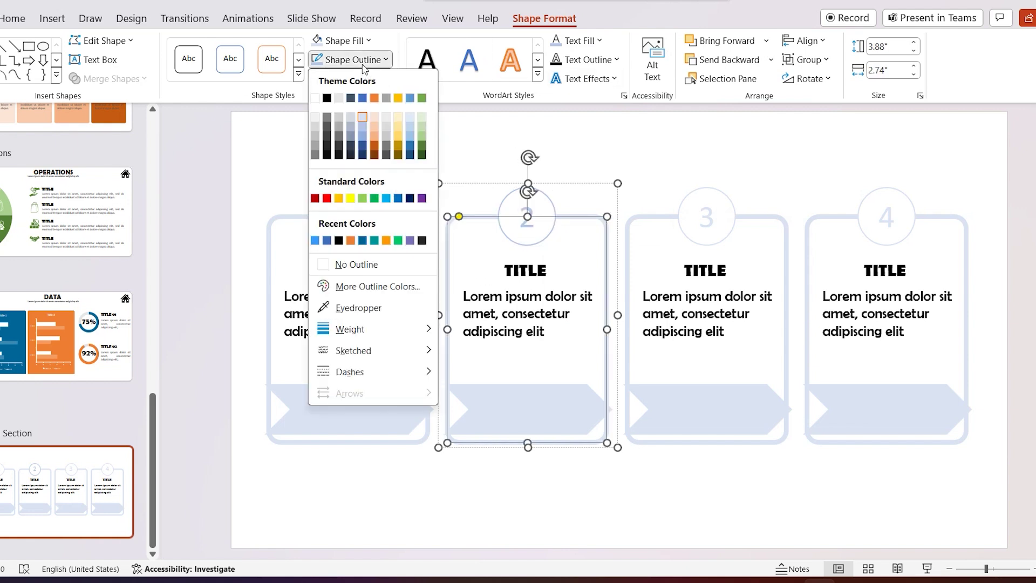
click(362, 130)
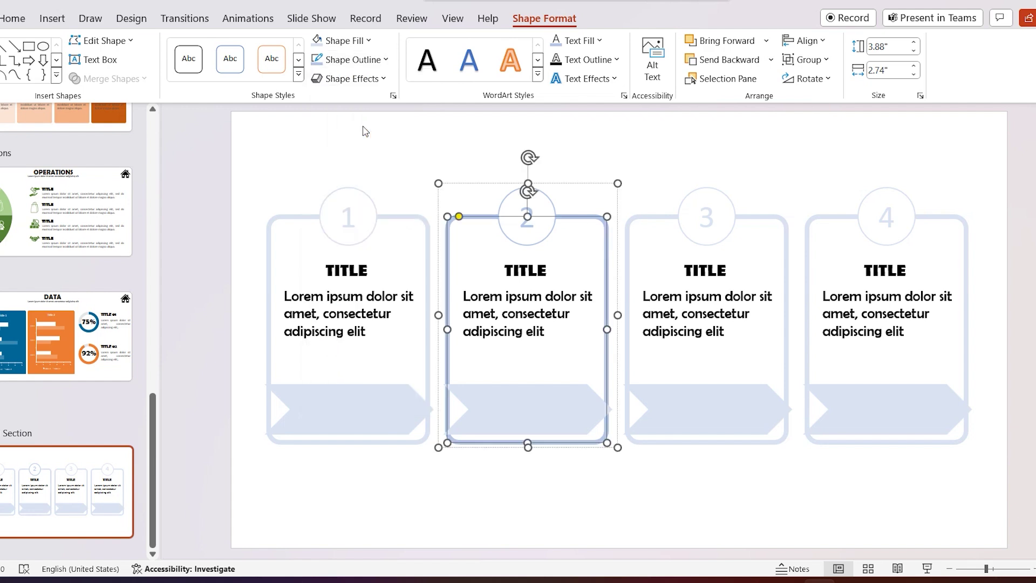
click(515, 402)
click(366, 64)
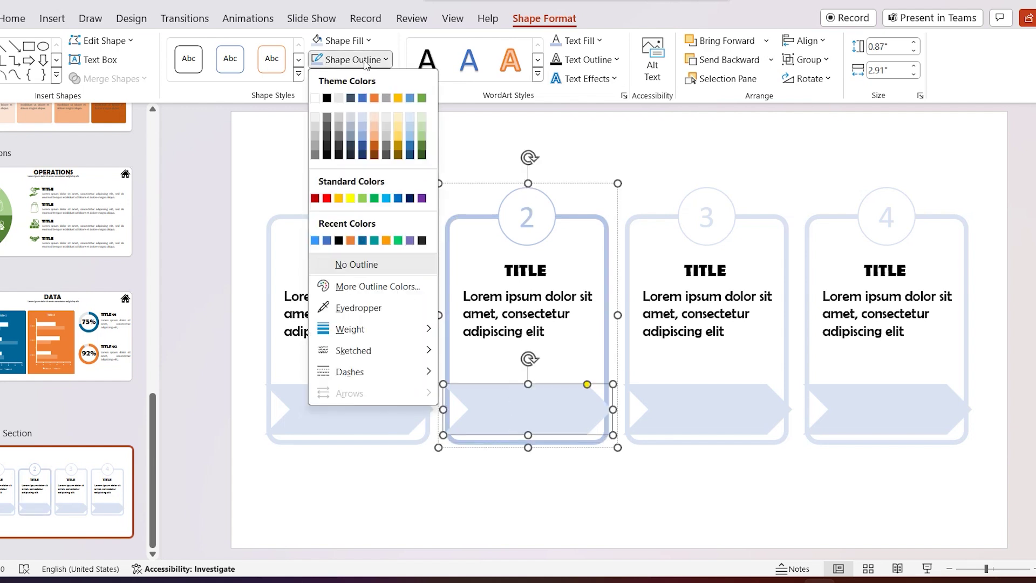
click(345, 41)
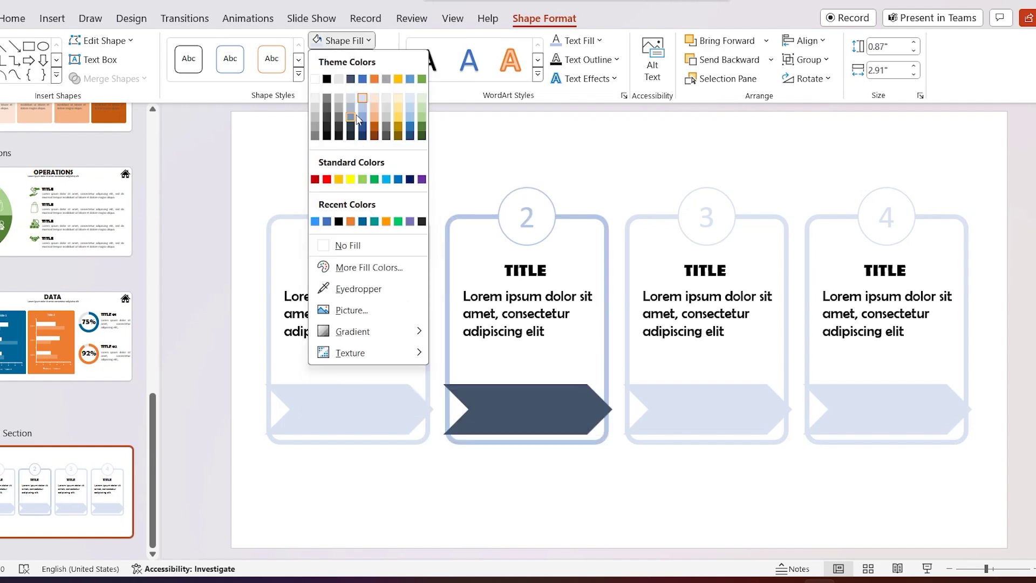
click(362, 111)
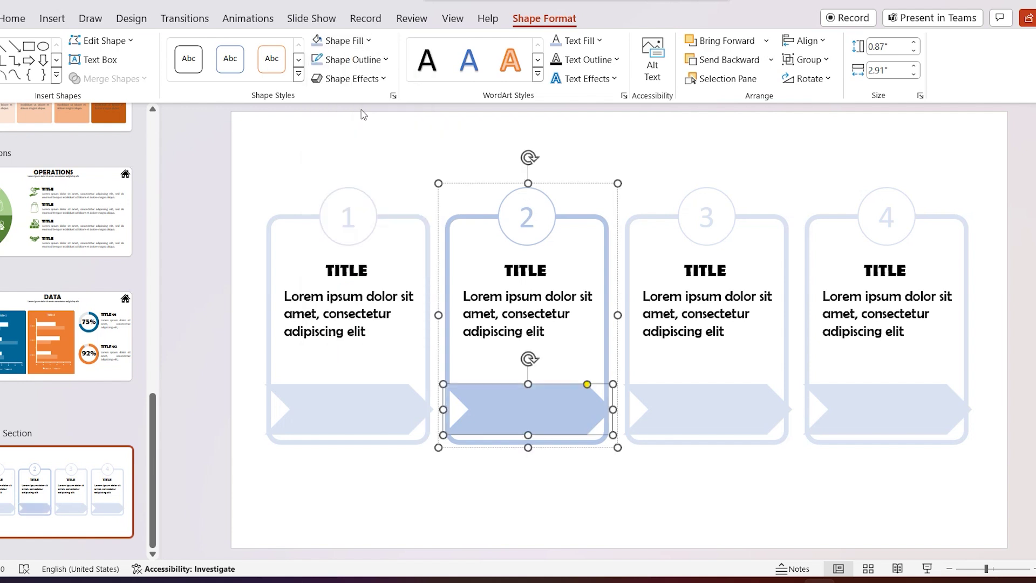
- Recolor the third card's circle outline and number to Blue, Accent 1, Lighter 40%
click(687, 198)
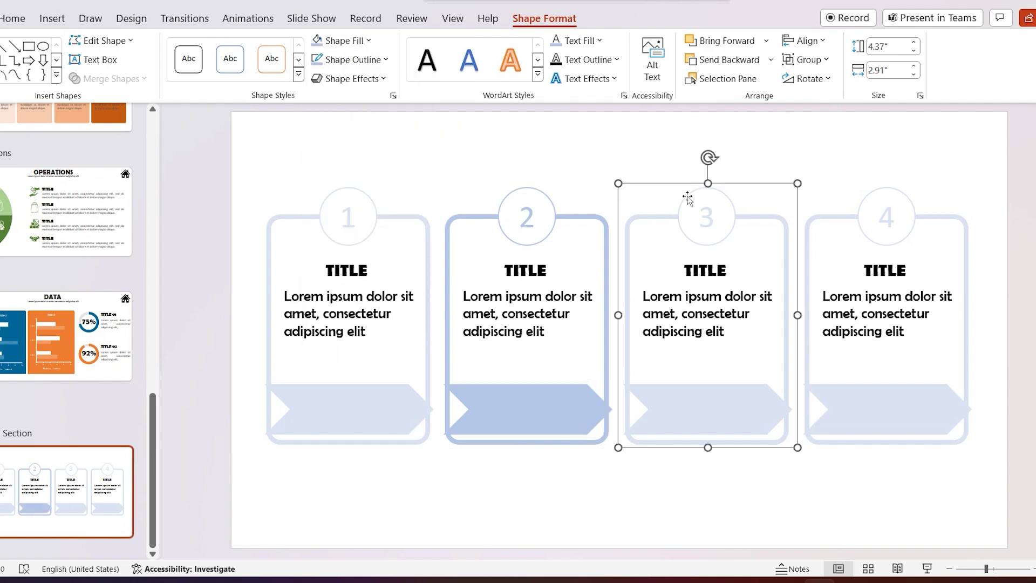
click(696, 199)
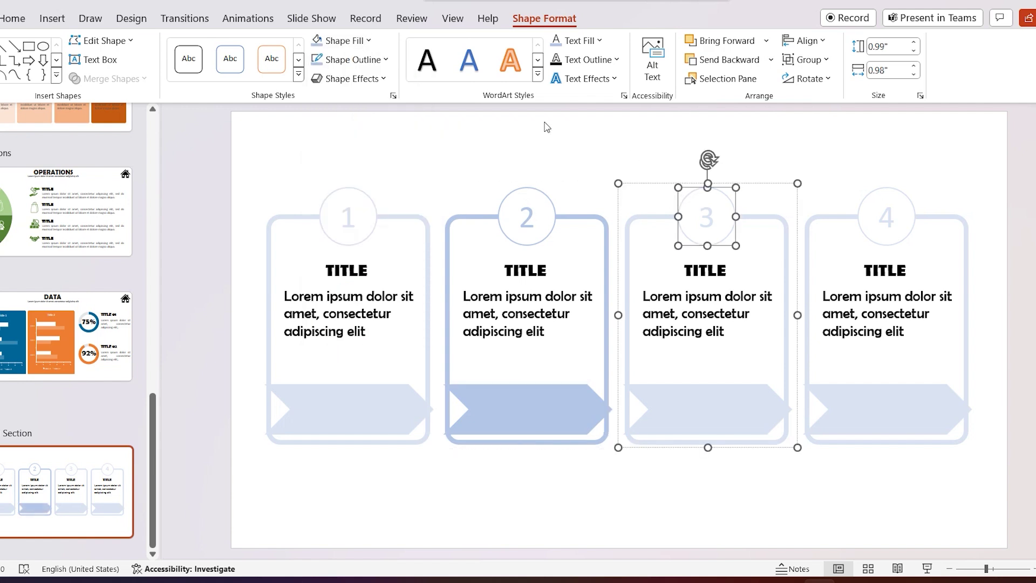
click(371, 63)
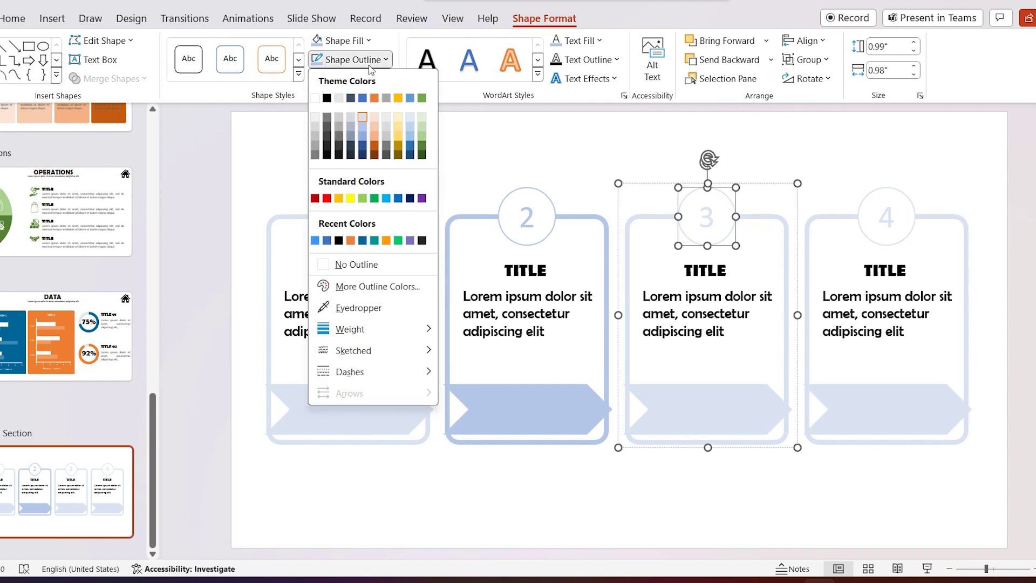
click(366, 137)
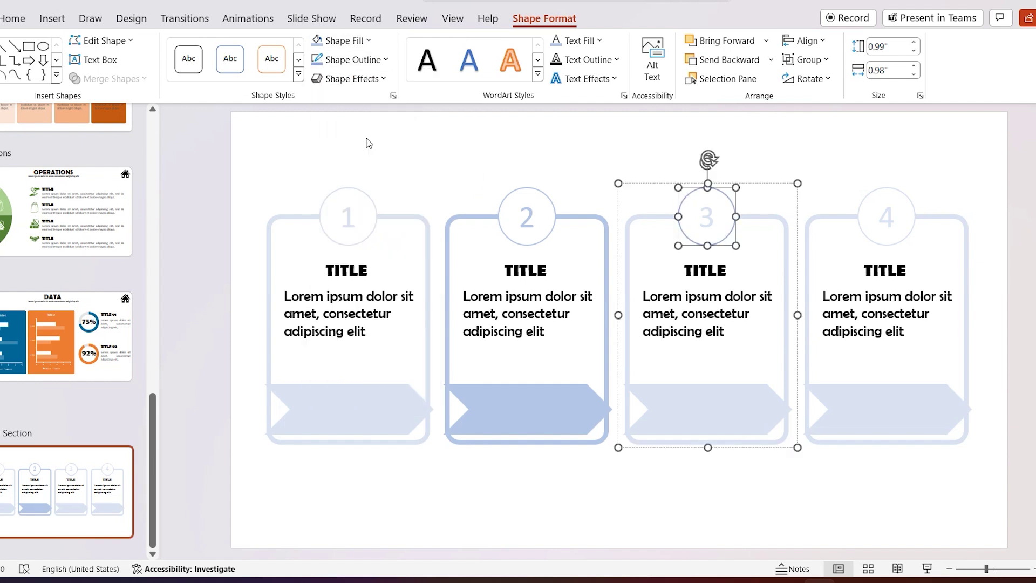
double_click(711, 216)
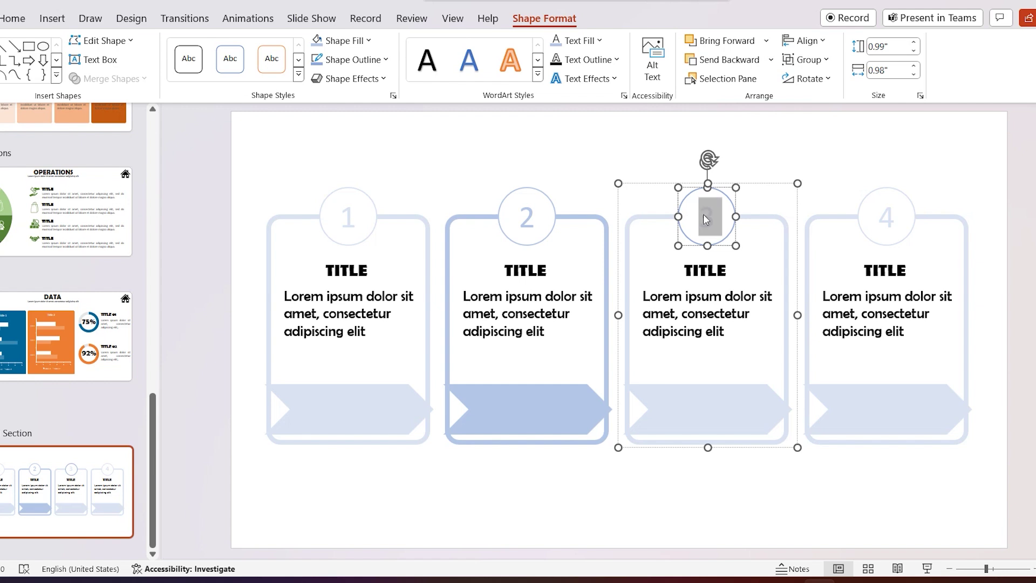
click(598, 41)
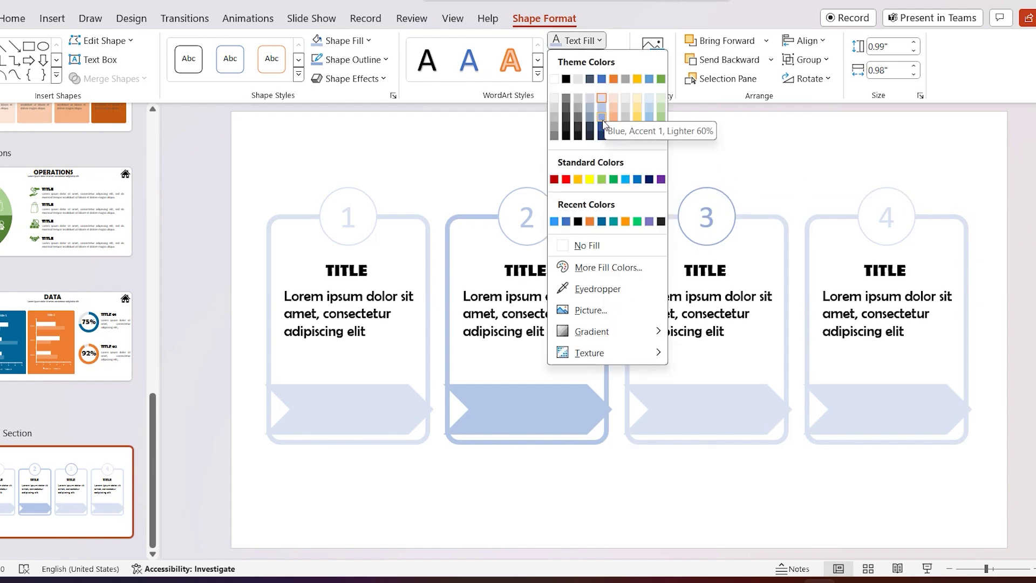
click(603, 120)
- Set the third card's frame outline and chevron fill to Blue, Accent 1, Lighter 40%
click(656, 217)
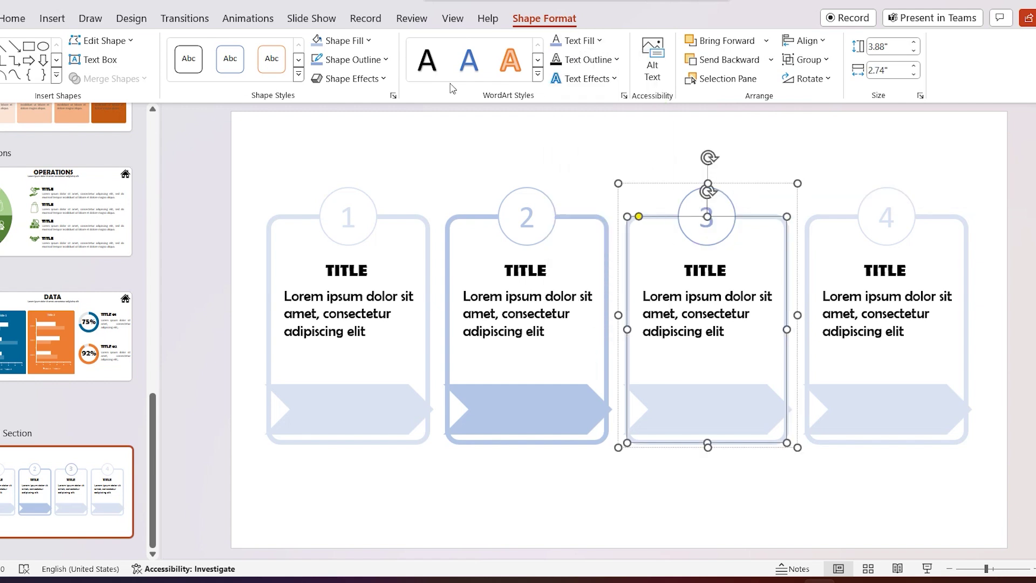
click(371, 62)
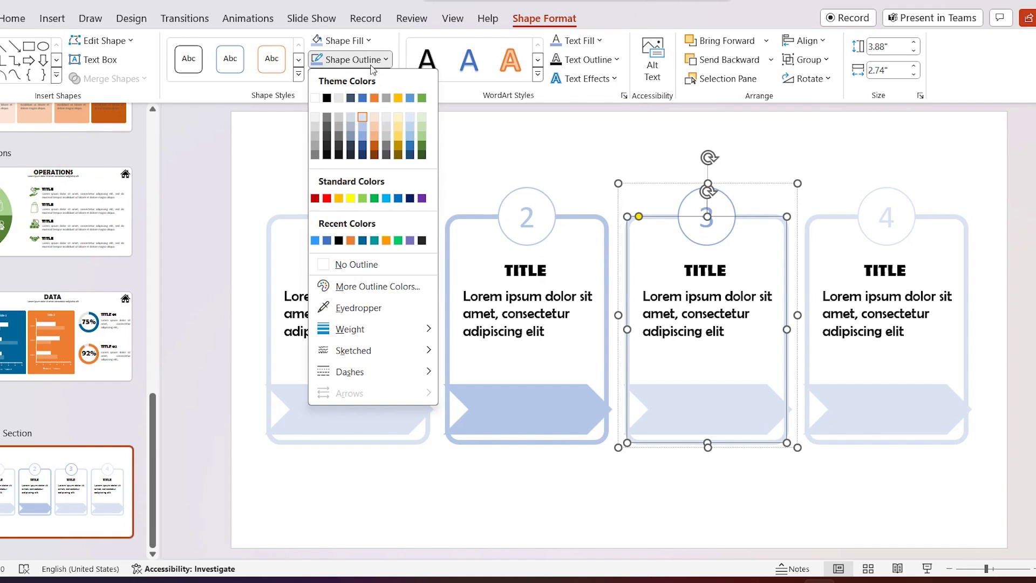
click(362, 130)
click(376, 60)
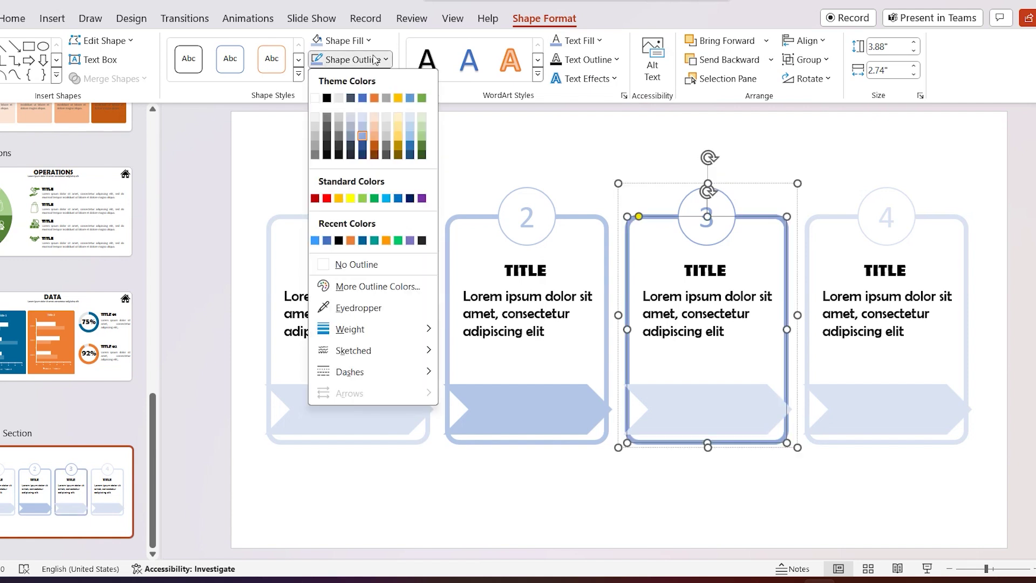
click(703, 408)
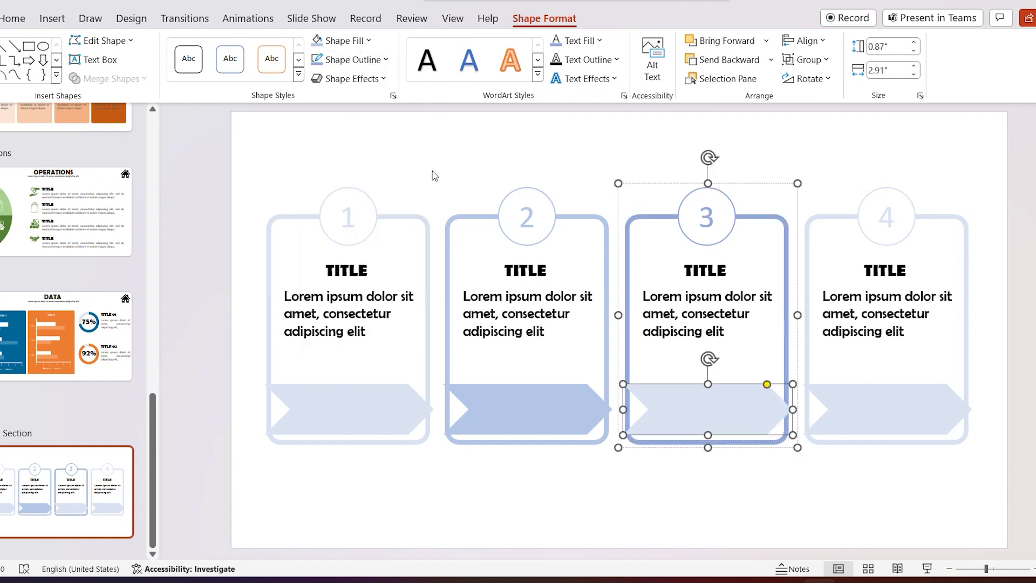
click(344, 40)
click(363, 117)
click(815, 134)
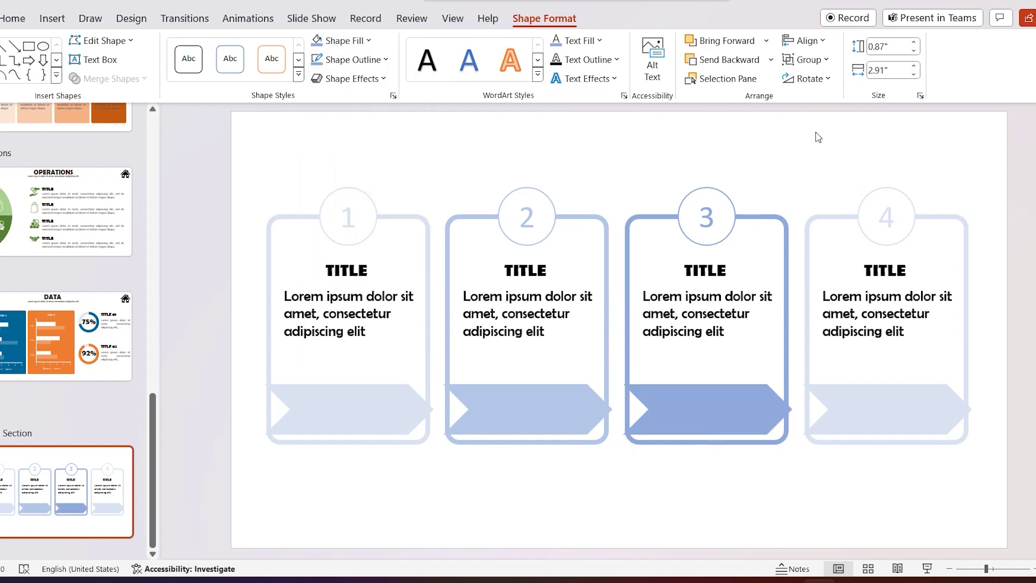
- Recolor the fourth card's circle outline and number to Blue, Accent 1, Darker 25%
click(883, 191)
click(874, 198)
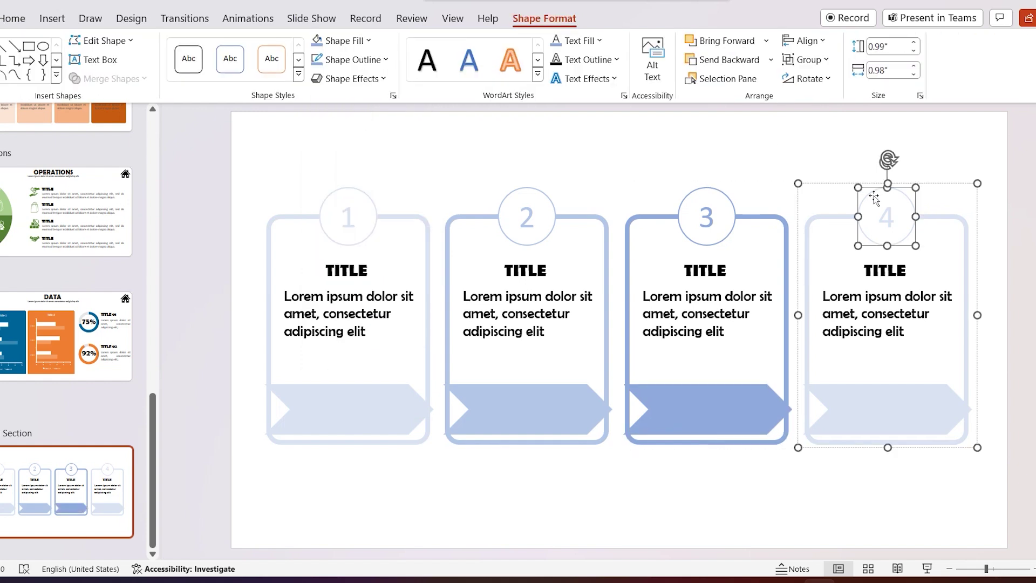
click(387, 60)
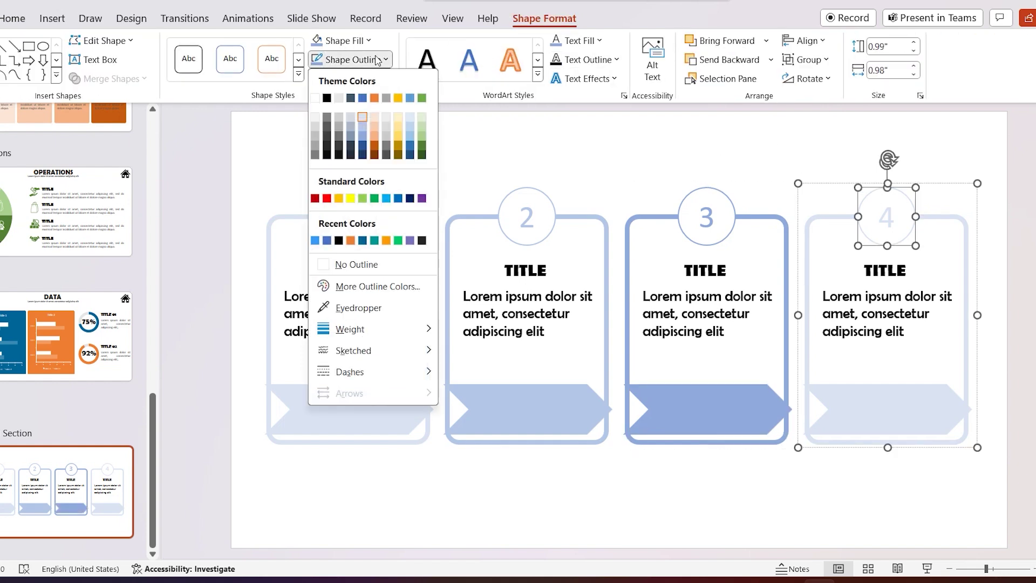
click(364, 151)
double_click(893, 215)
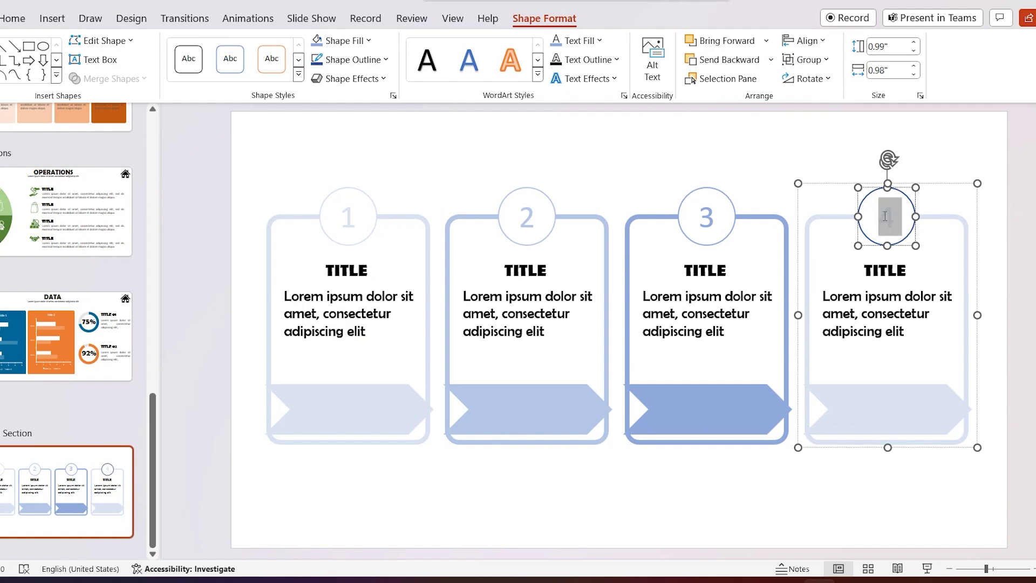
click(598, 41)
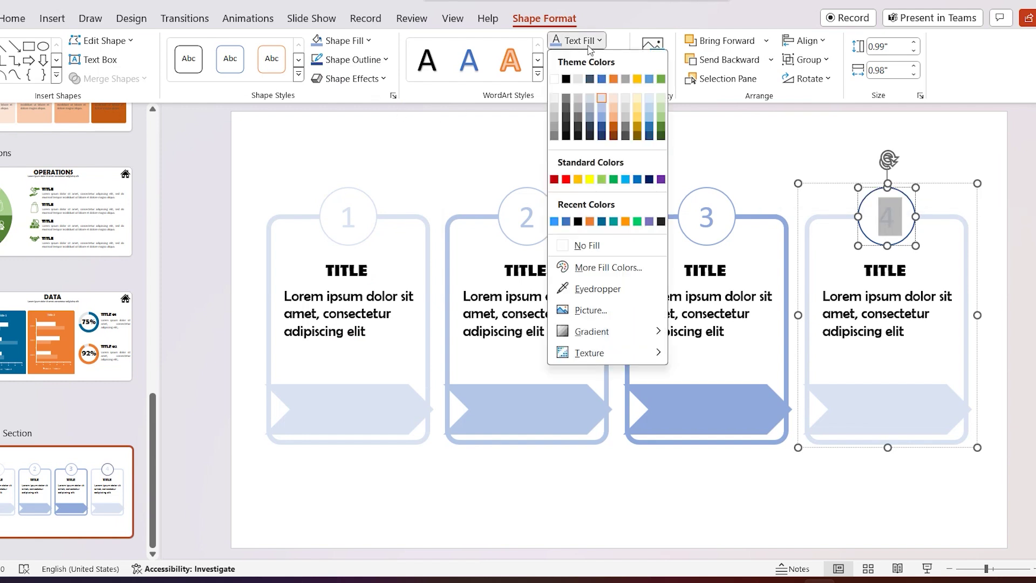
click(606, 128)
- Set the fourth card's frame outline and chevron fill to Blue, Accent 1, Darker 25%
click(841, 221)
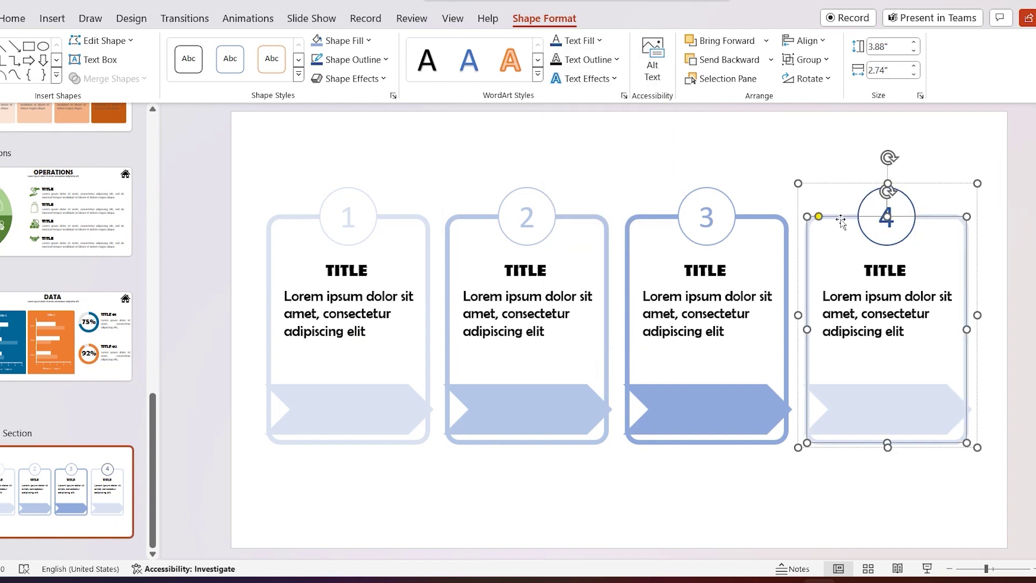
click(370, 61)
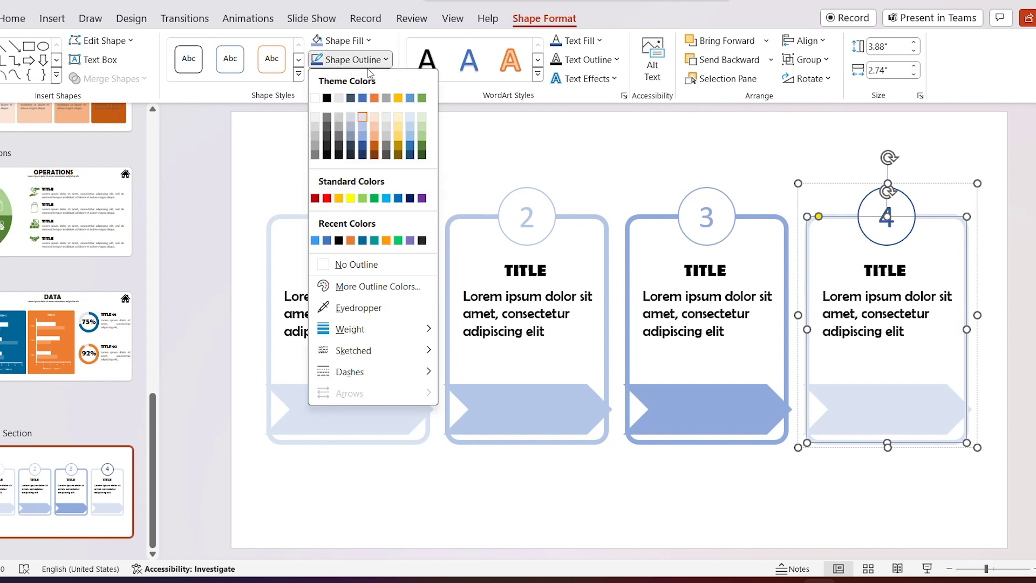
click(362, 143)
click(847, 423)
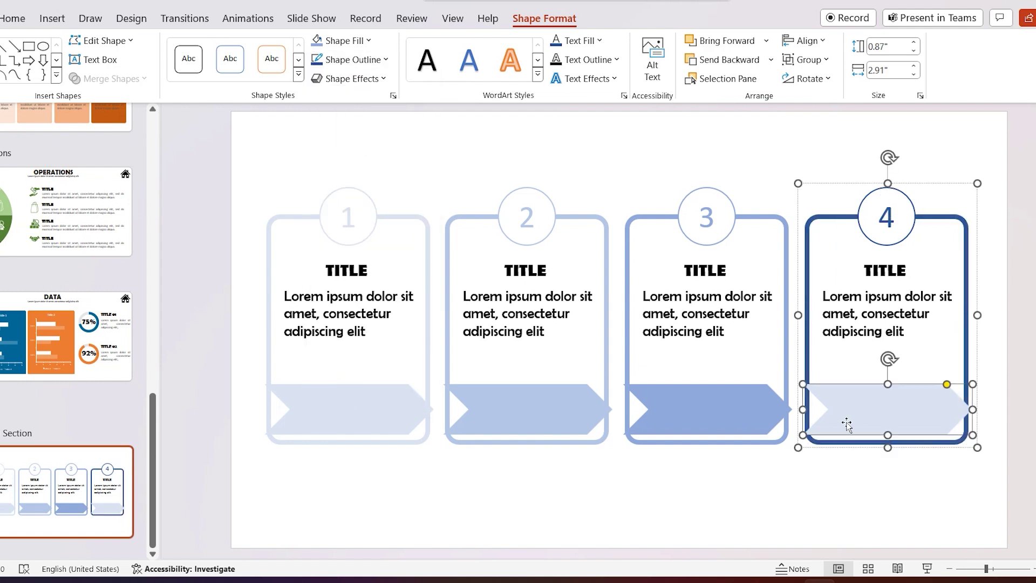
click(368, 41)
click(366, 127)
click(736, 124)
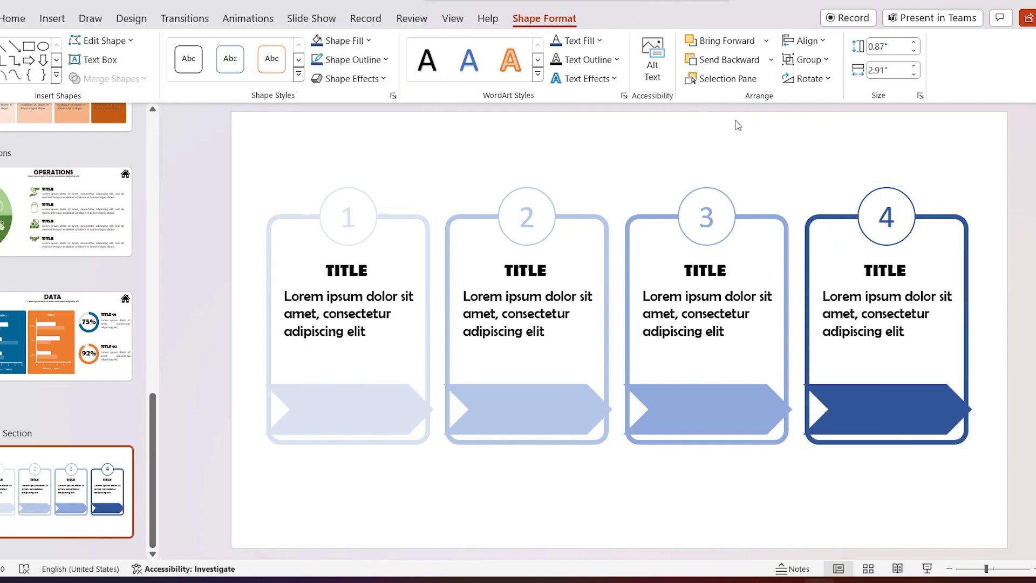
- Insert five stock icons, including puzzle pieces, a bar chart, a magnifier with a pulse line and a magnifier over people
click(52, 18)
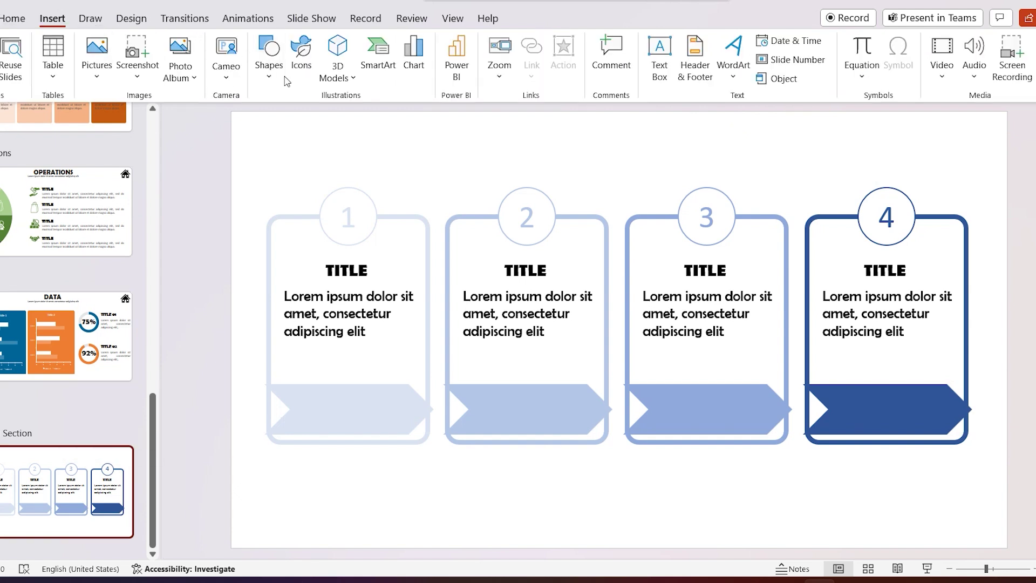
click(298, 68)
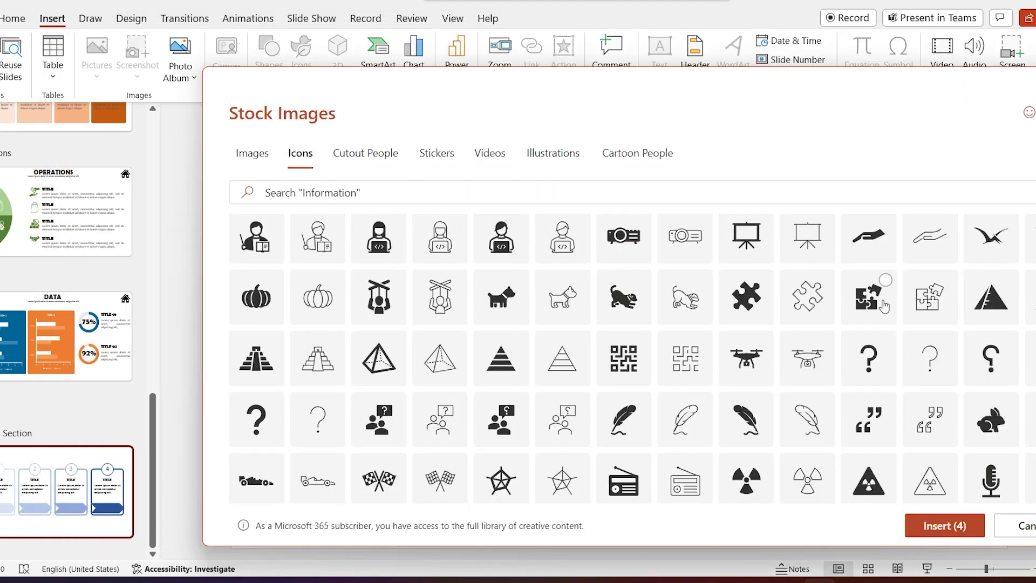
click(883, 307)
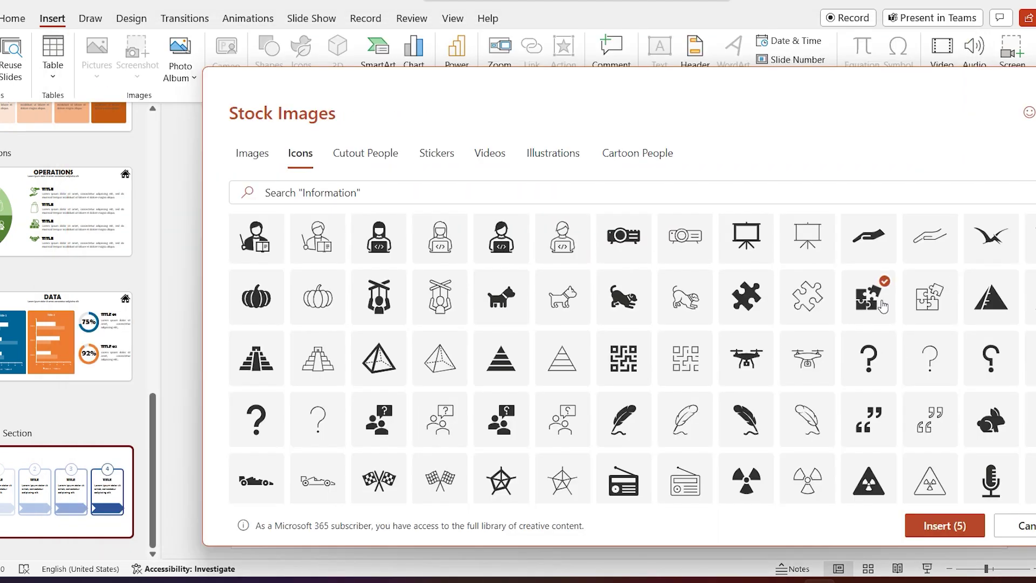
scroll(884, 307, up, 1)
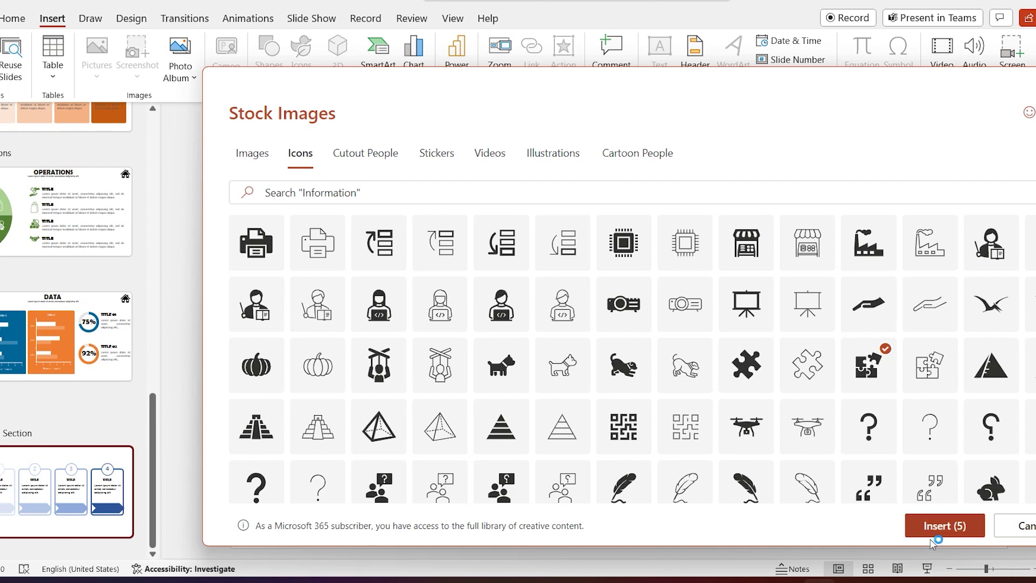
click(945, 526)
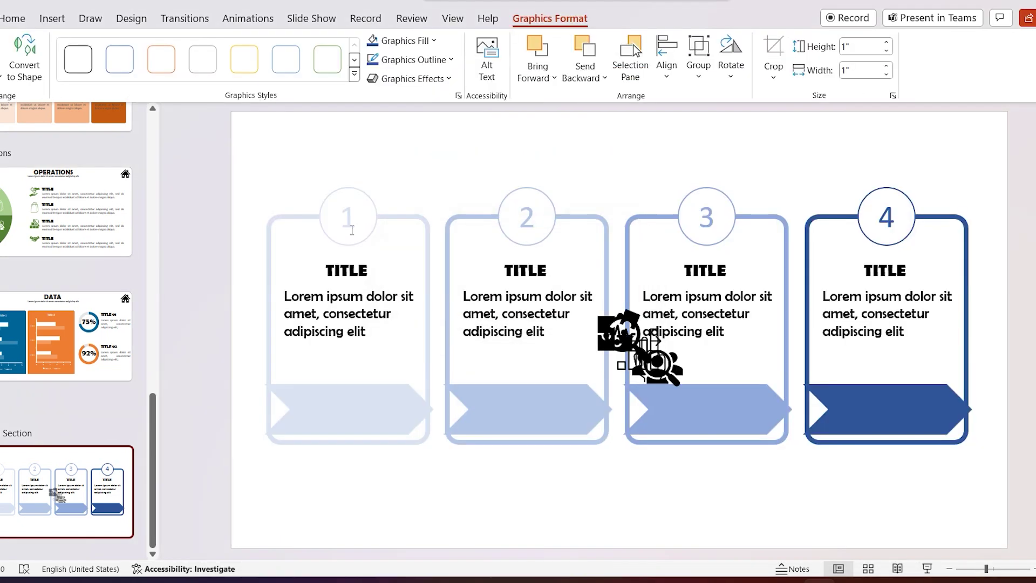
- Place the puzzle-pieces icon on the second card's chevron and fill it white
drag(599, 363, 540, 400)
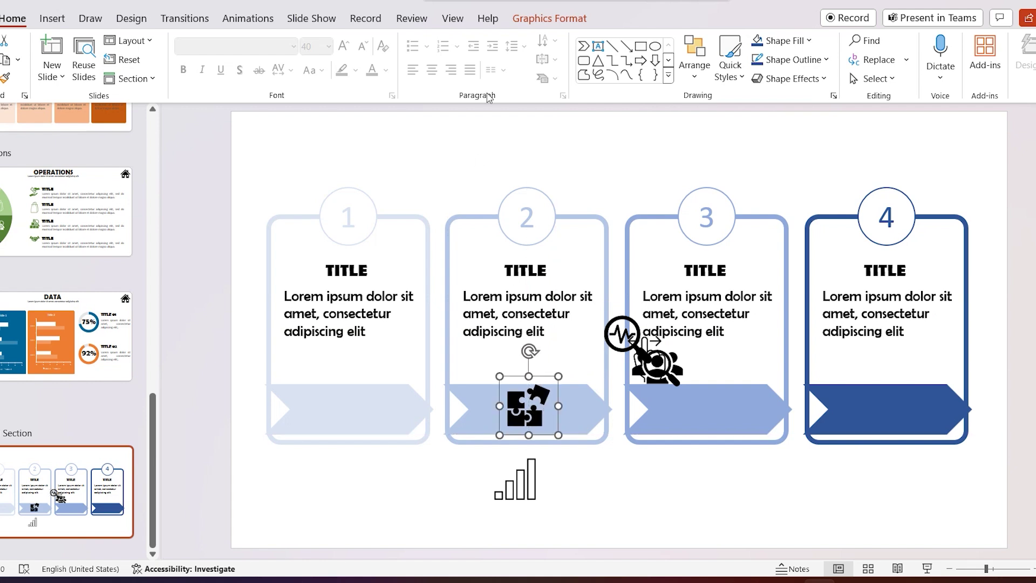
click(564, 22)
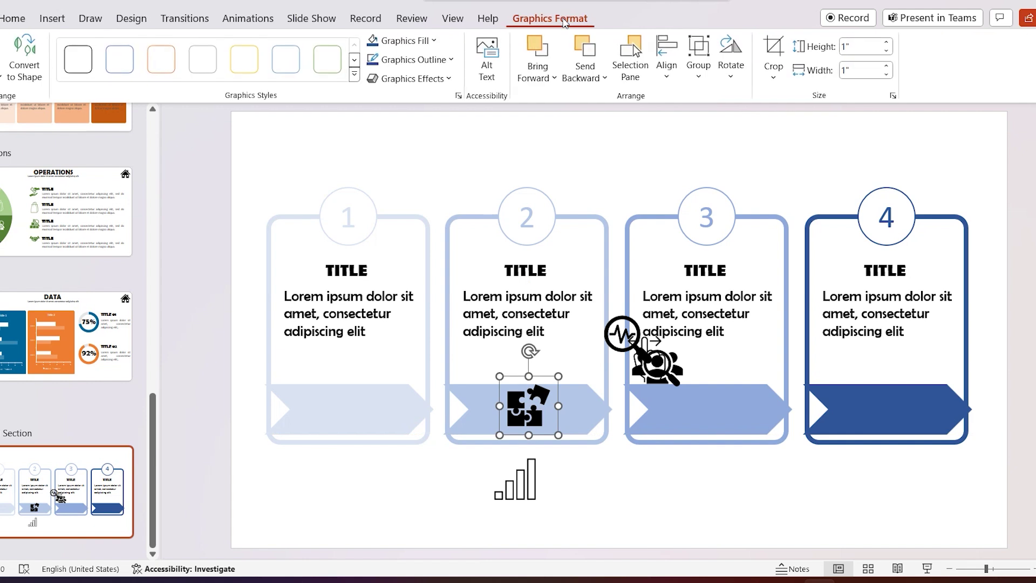
click(400, 41)
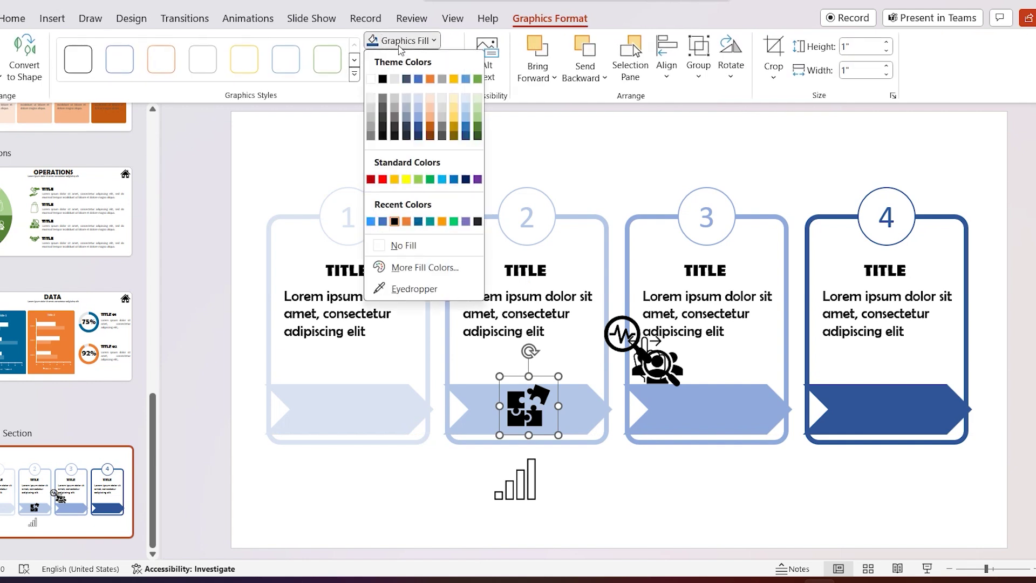
click(371, 79)
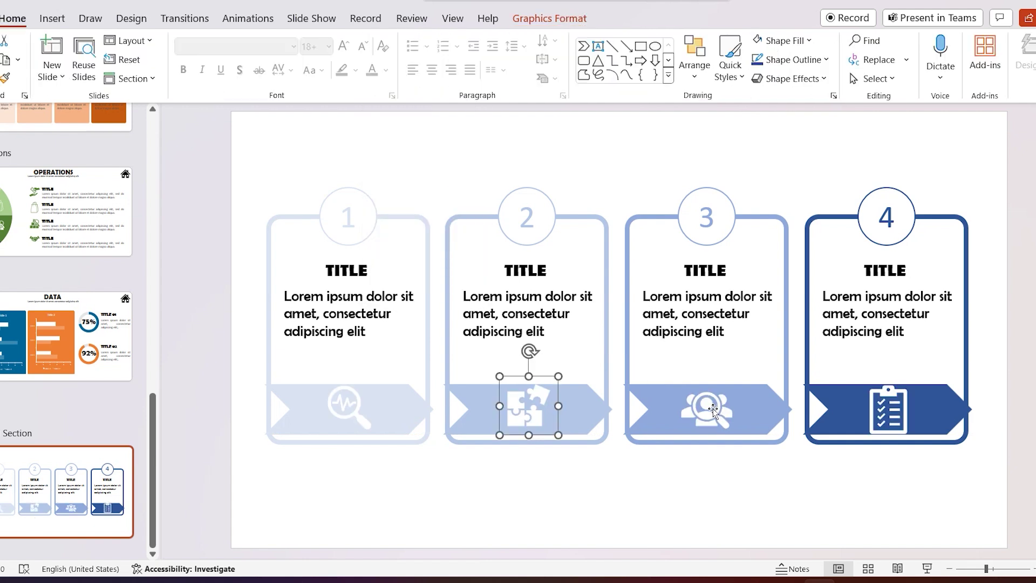
- Paste the title PROCESS at the top of the slide above the four cards
click(712, 410)
click(712, 410)
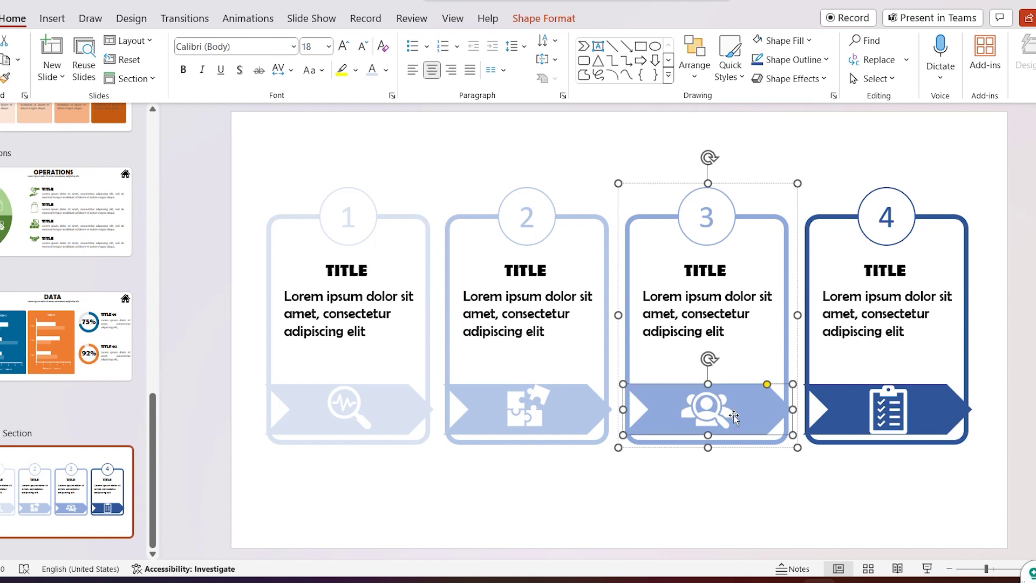
key(ctrl+v)
click(782, 164)
- Draw a small chevron shape about 0.32" high and 0.24" wide under the PROCESS title
click(268, 59)
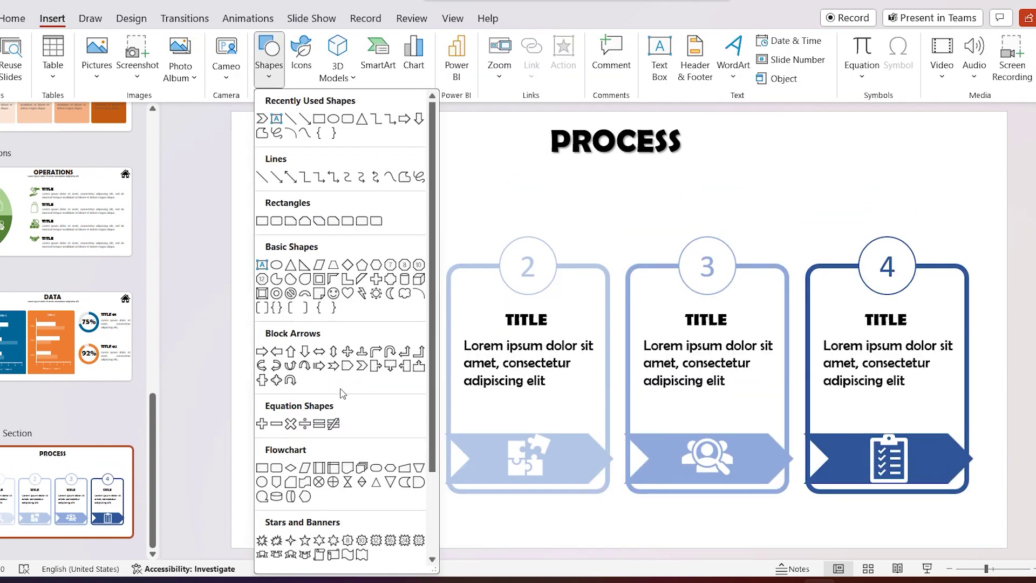
drag(535, 162, 548, 186)
scroll(97, 276, up, 5)
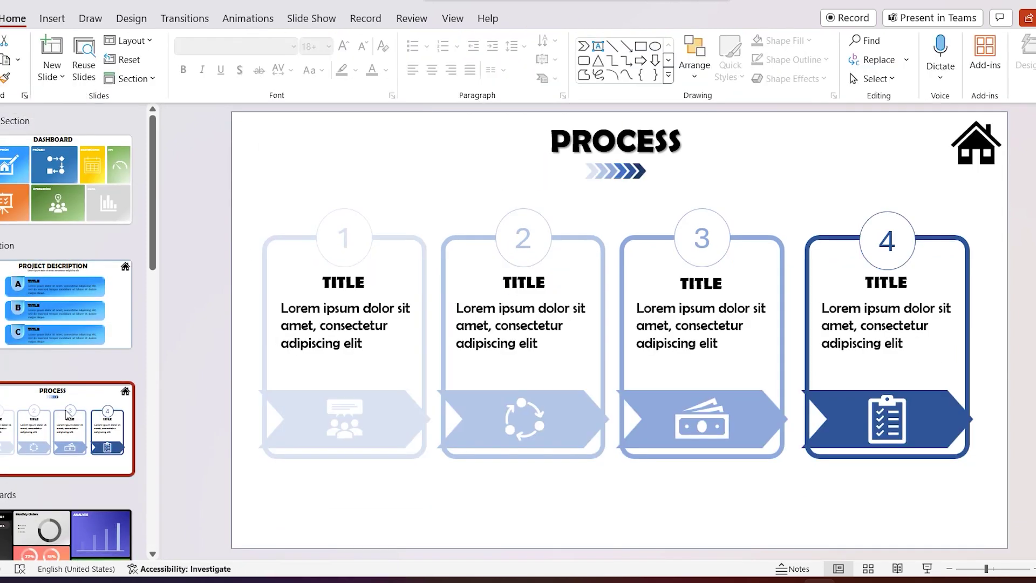
scroll(66, 414, down, 5)
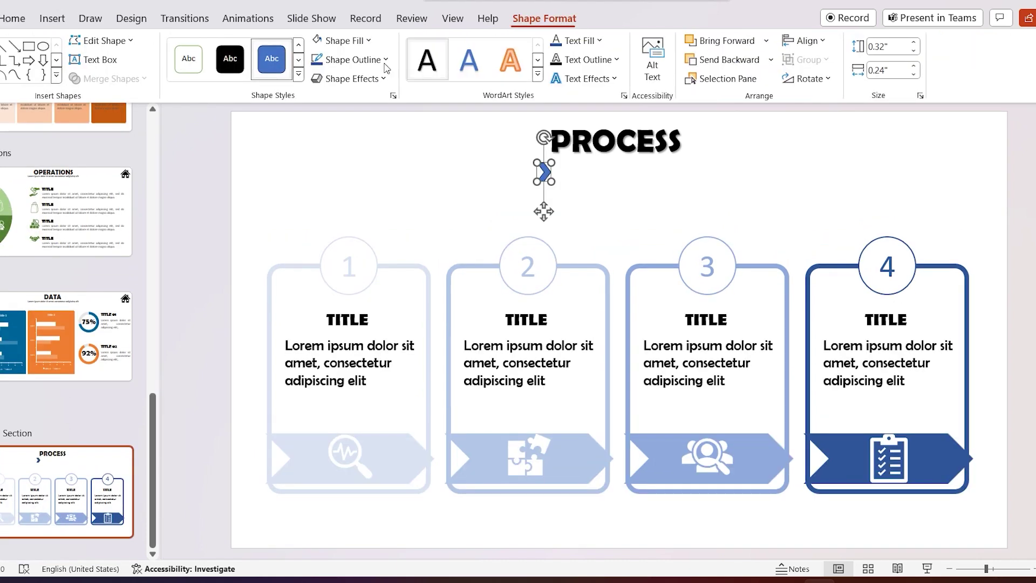
- Remove the small chevron's outline and fill it with Blue, Accent 1, Lighter 80%
click(371, 60)
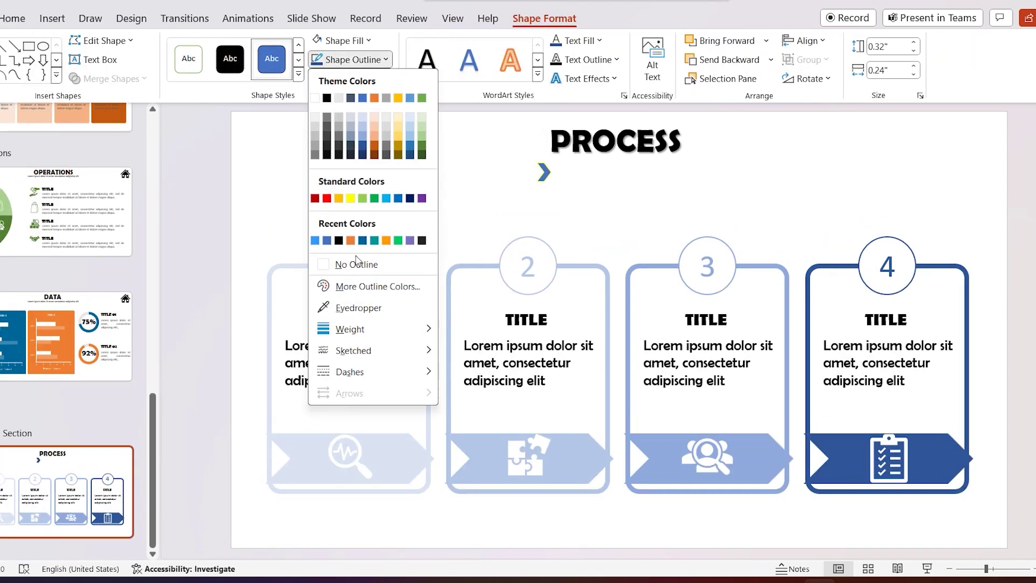
click(339, 264)
click(343, 40)
click(362, 101)
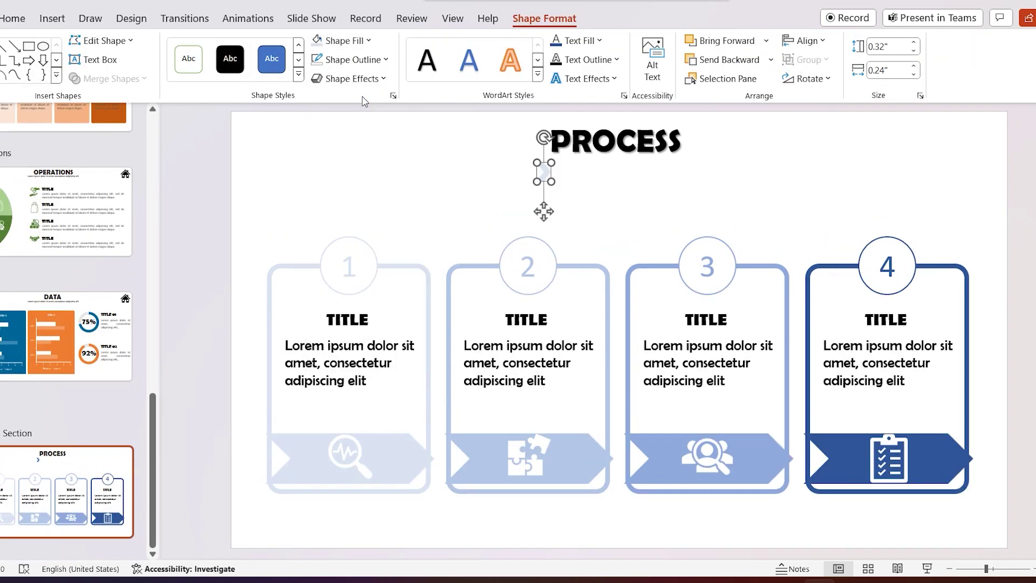
- Add two chevron copies to the right, filled with Blue, Accent 1, Lighter 60% and Lighter 40%
drag(549, 180, 557, 177)
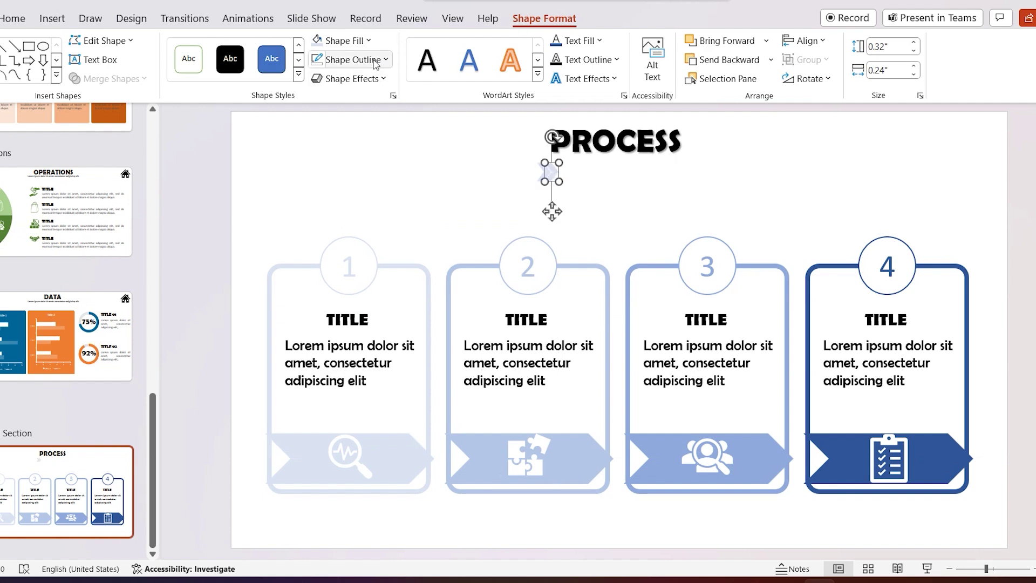
click(343, 40)
click(362, 108)
drag(555, 176, 563, 175)
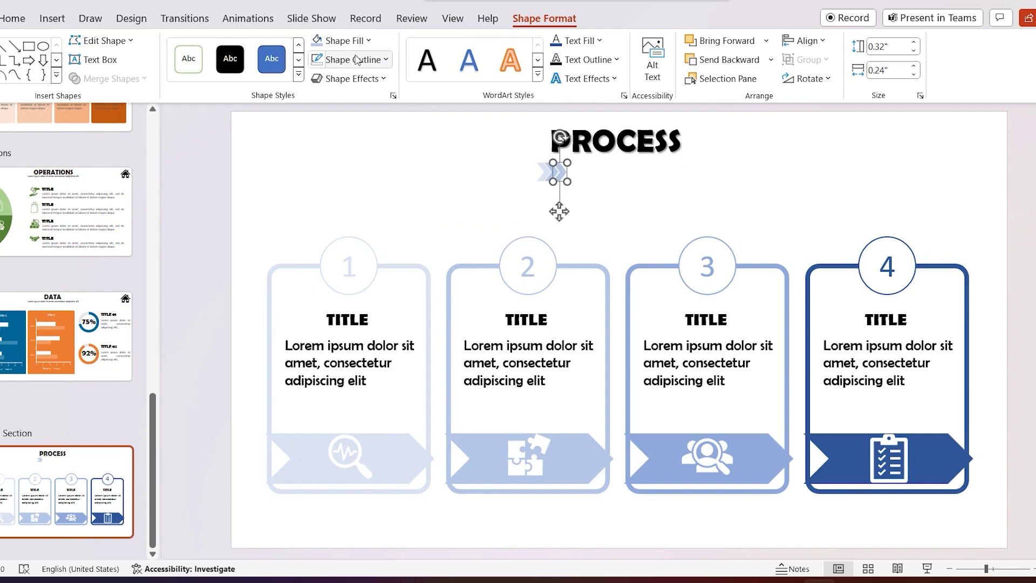
click(342, 40)
click(368, 120)
- Continue the row with two more chevron copies, filled with Blue, Accent 1, Darker 25% and Darker 50%
drag(561, 172, 571, 174)
click(344, 40)
click(363, 133)
drag(575, 181, 583, 180)
click(342, 41)
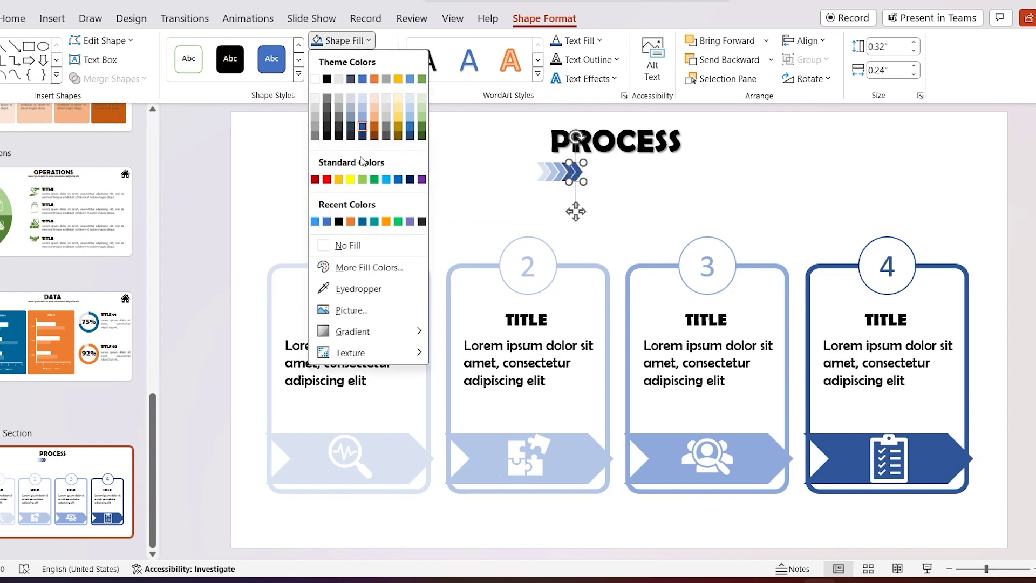
click(362, 135)
click(474, 144)
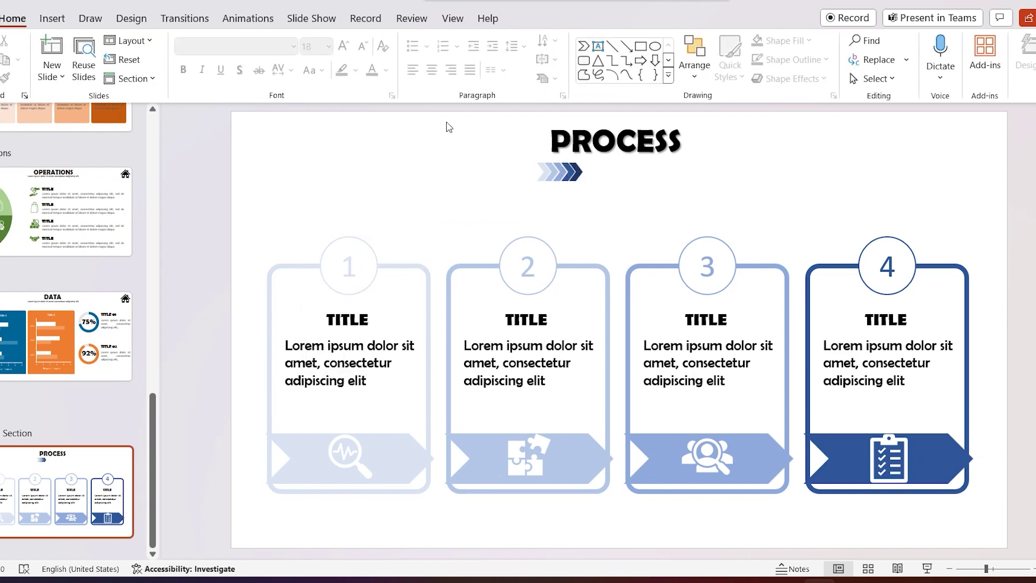
- Add another light chevron copy at the start of the row and center the whole row beneath the PROCESS title
drag(576, 172, 534, 160)
click(674, 181)
click(558, 172)
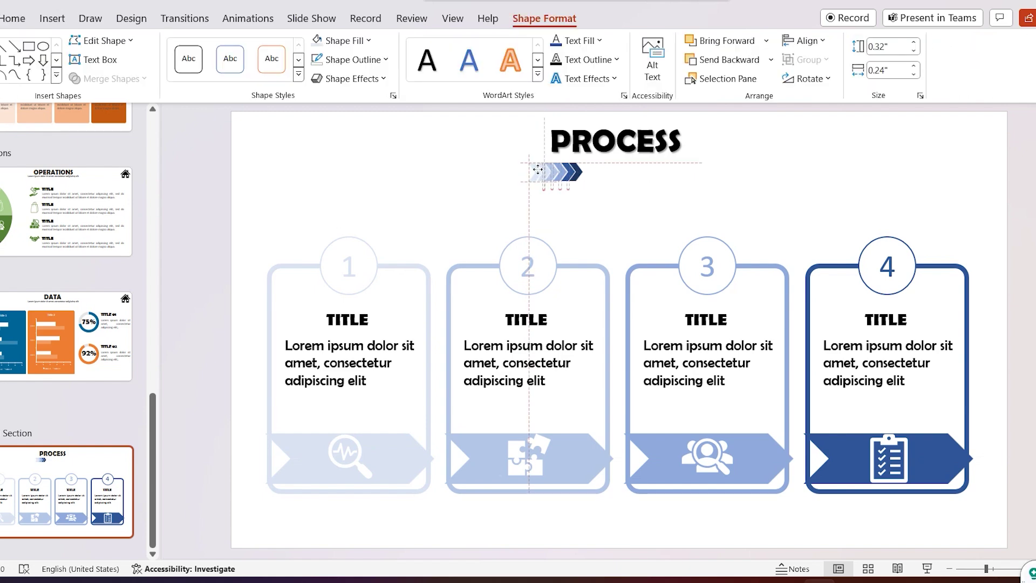
click(664, 173)
drag(513, 158, 598, 203)
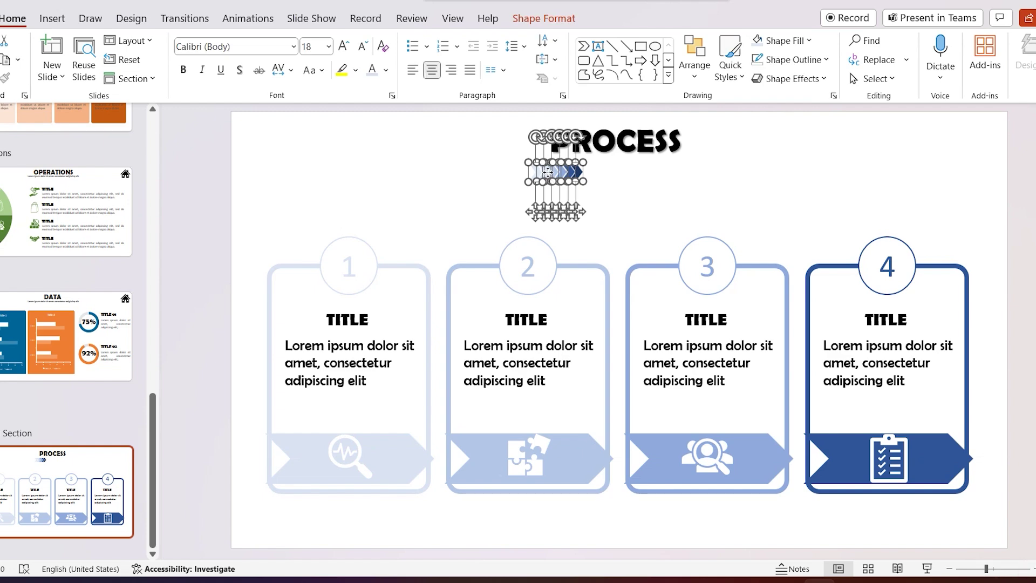
drag(547, 171, 609, 166)
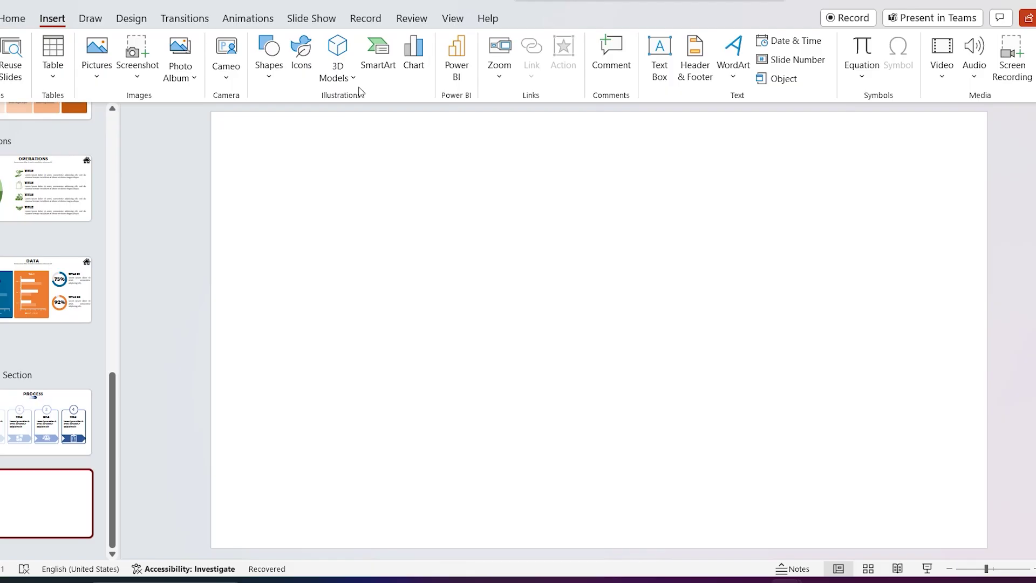
- Insert a doughnut chart on the new blank slide
click(417, 58)
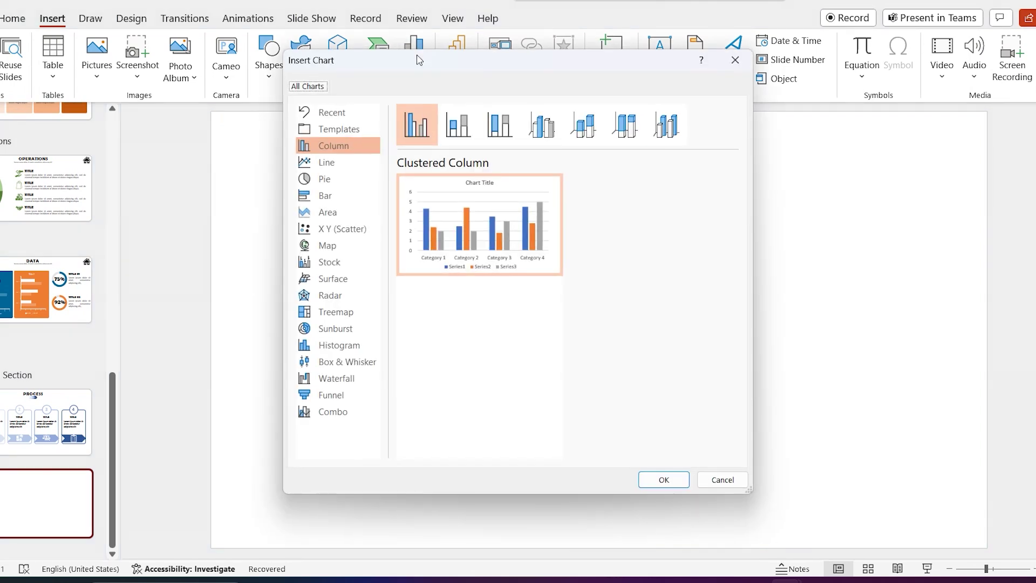
click(347, 182)
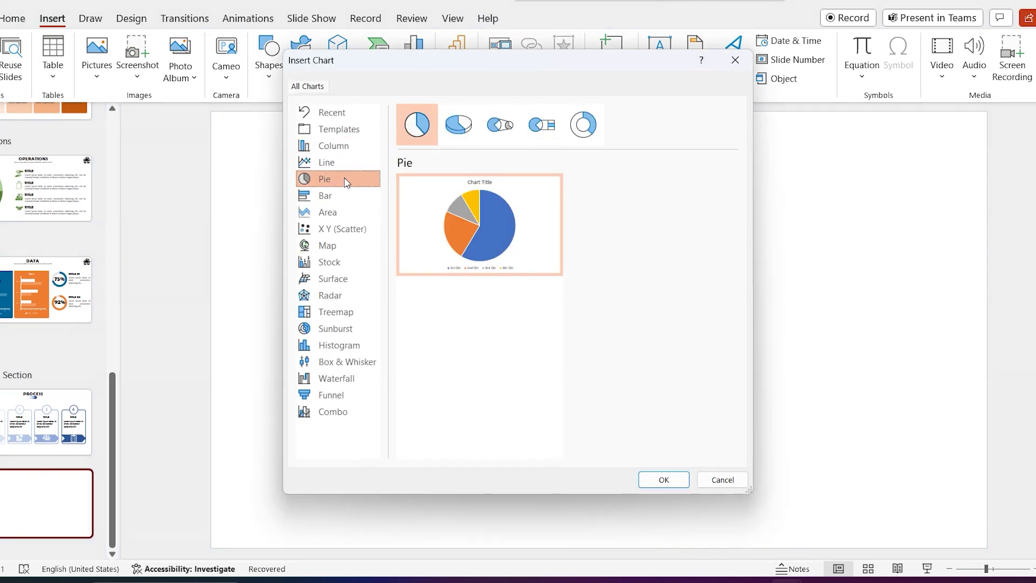
click(585, 125)
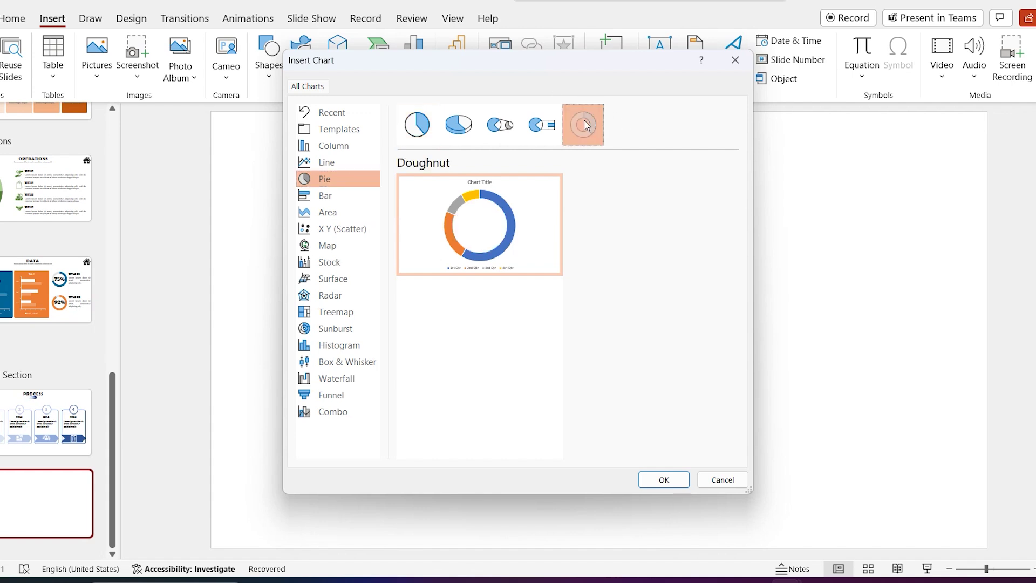
click(656, 476)
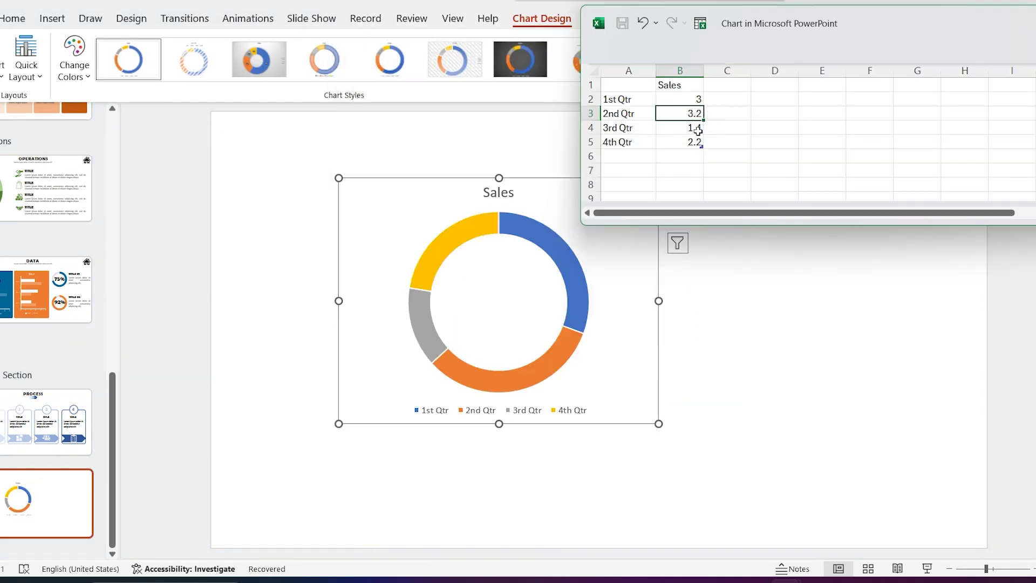
- Set the chart's 2nd Qtr sales value to 5 and the 1st Qtr value to 2.5
click(698, 128)
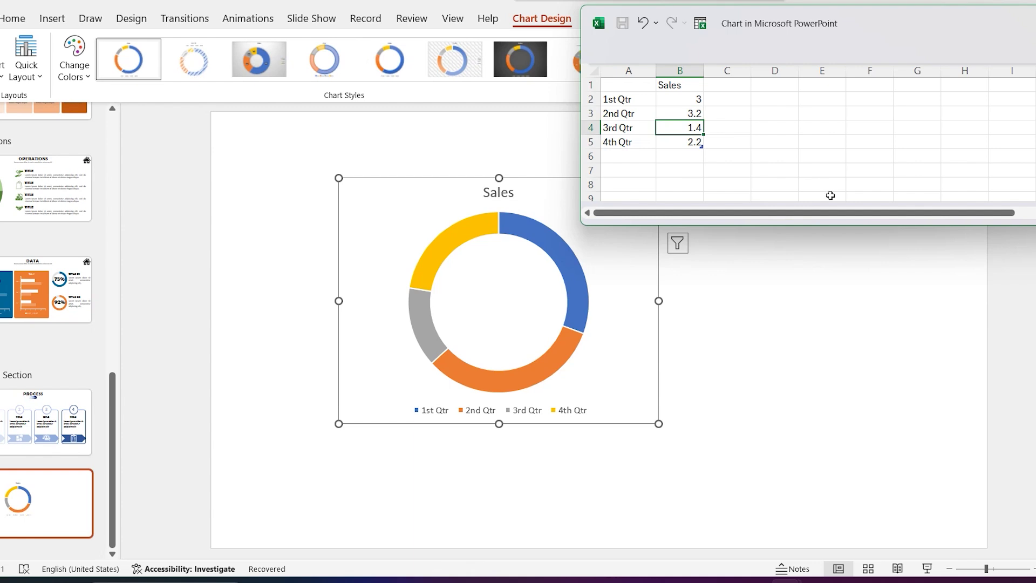
click(689, 116)
text(5)
key(Return)
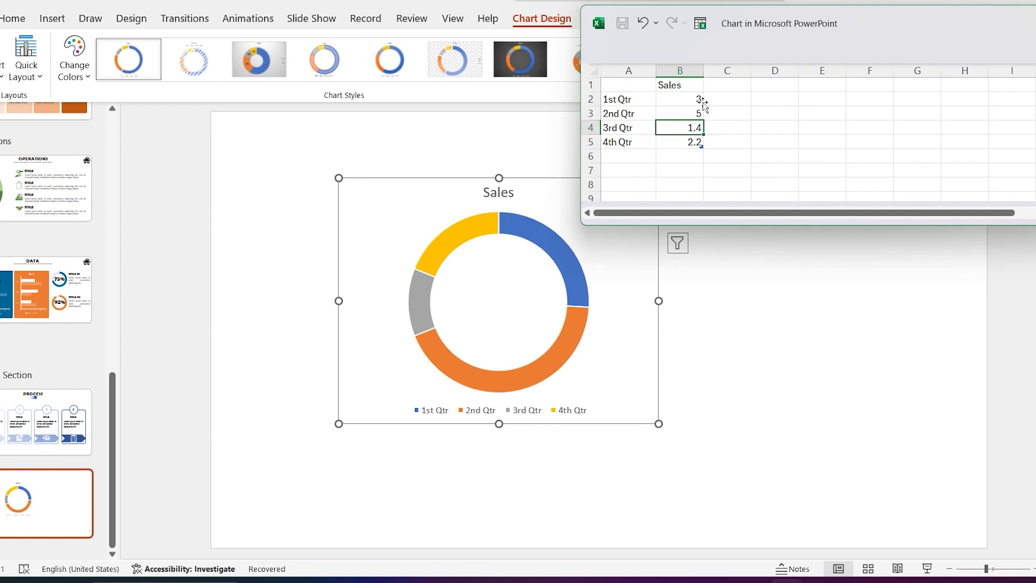
click(692, 100)
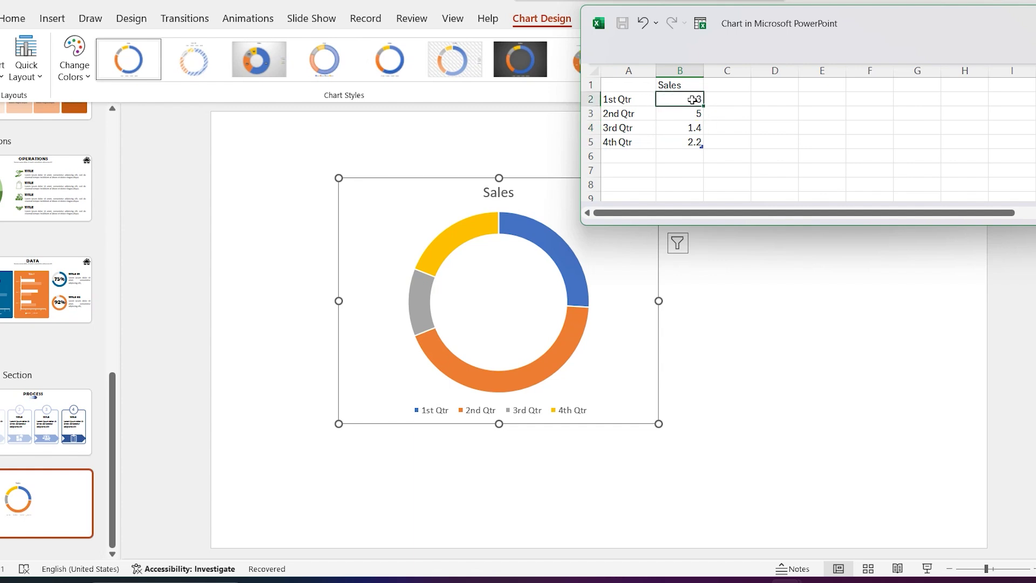
text(2.5)
key(Return)
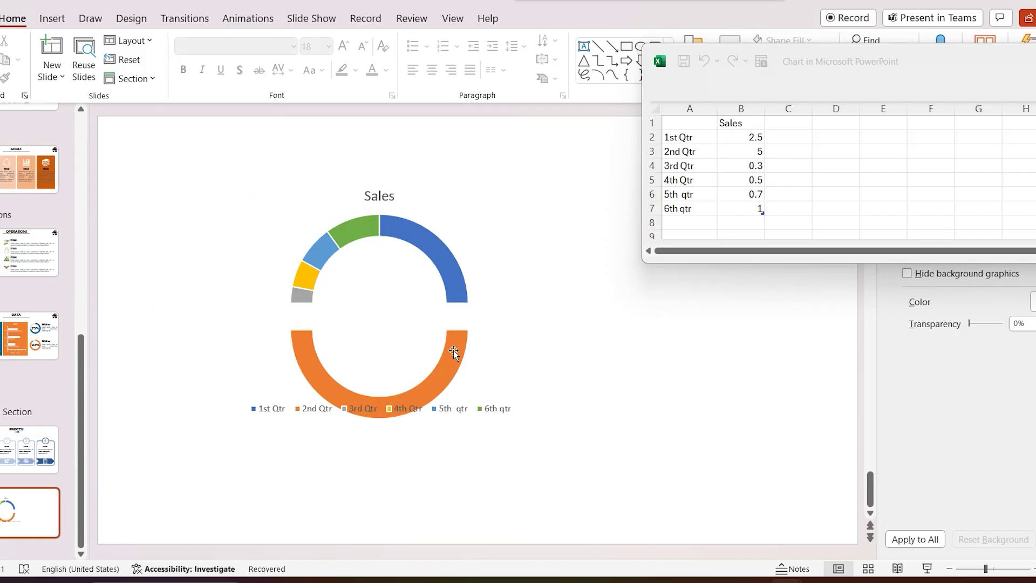
- Hide the doughnut chart's title and legend
click(453, 351)
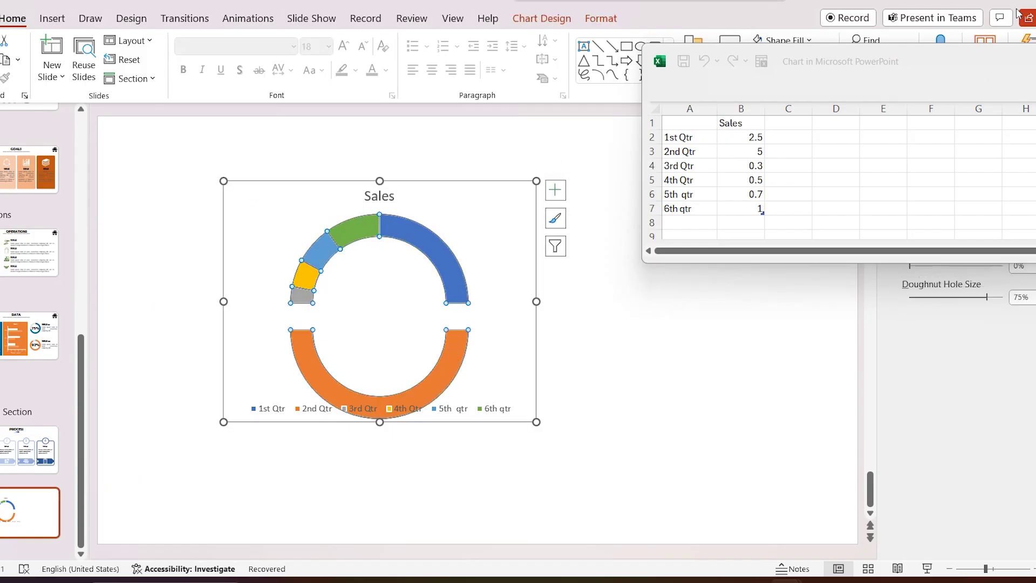
click(555, 189)
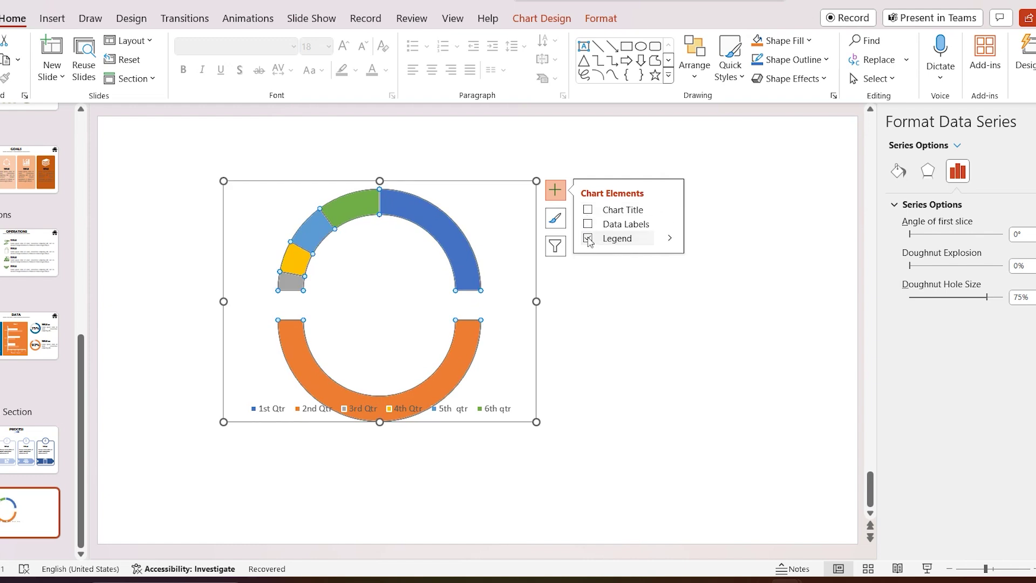
click(588, 239)
- Set the orange 2nd Qtr slice of the doughnut to no fill
click(464, 334)
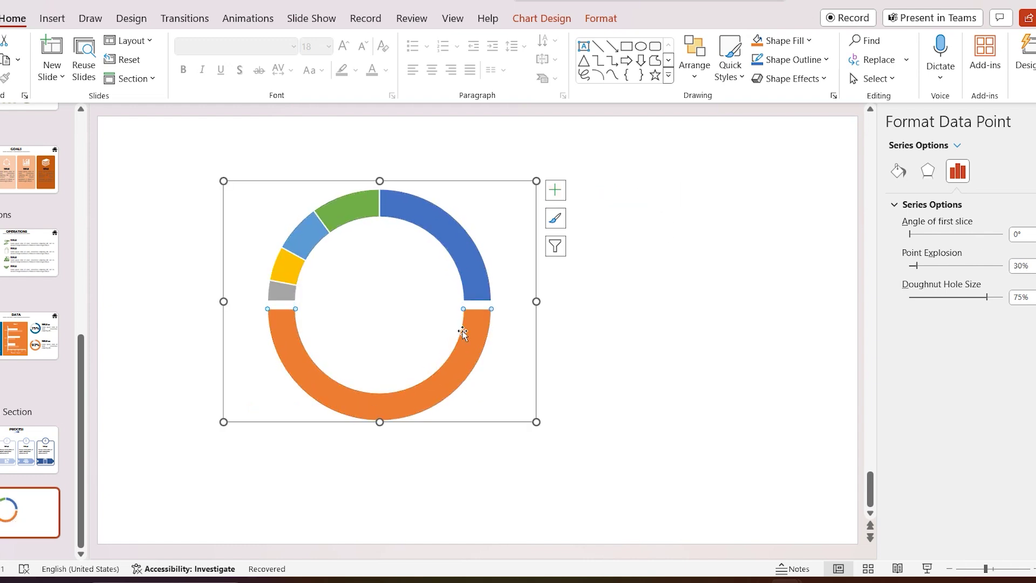
right_click(480, 339)
click(500, 312)
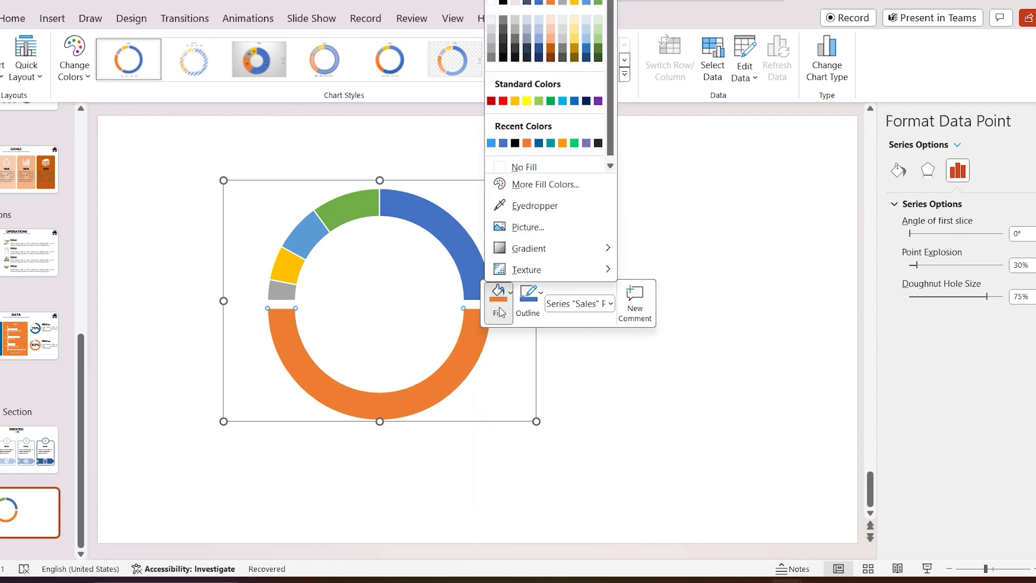
click(503, 168)
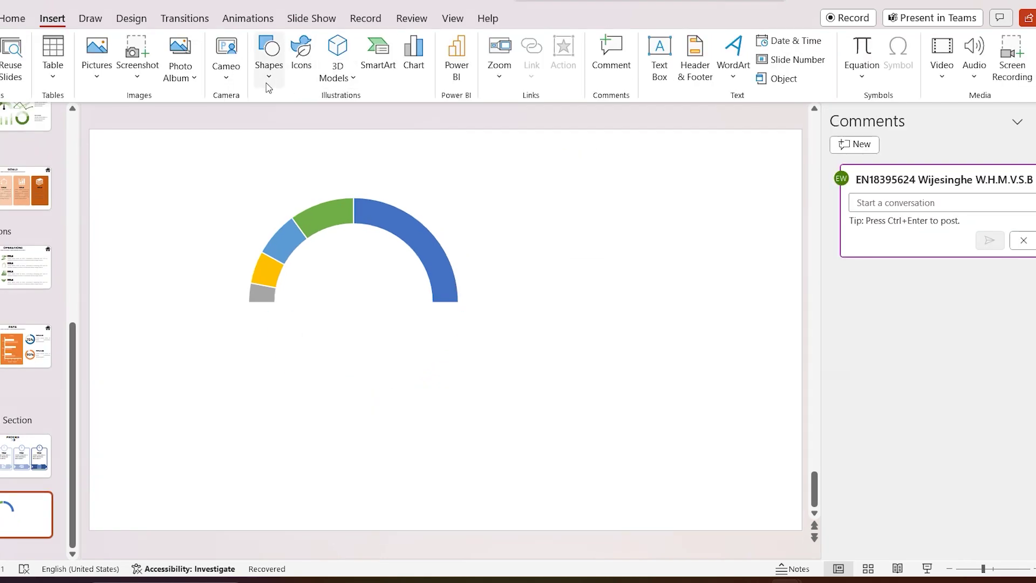
- Draw a circle about 0.37" in diameter at the center of the half doughnut and remove its outline
click(269, 76)
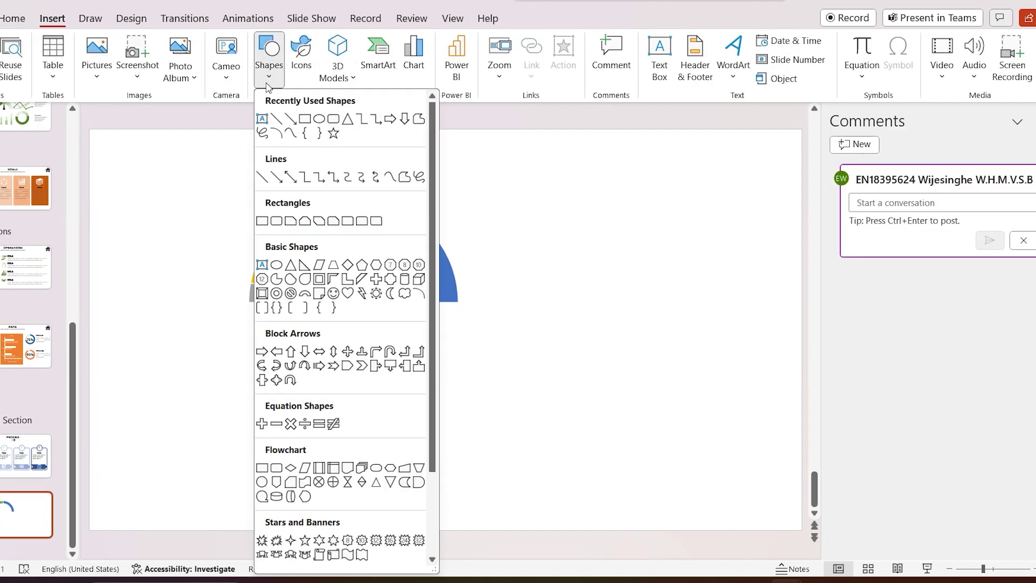
click(319, 118)
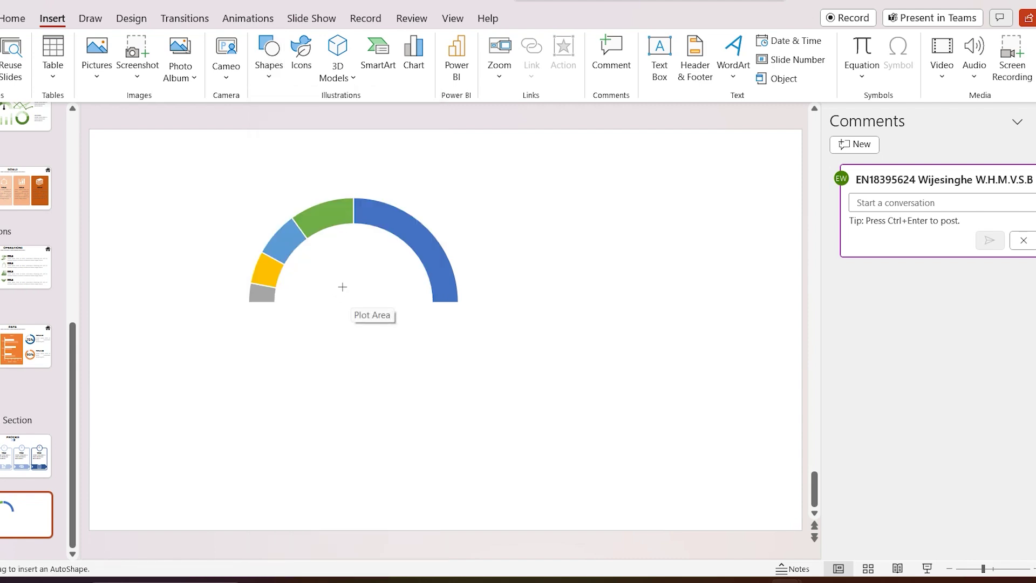
drag(342, 287, 358, 306)
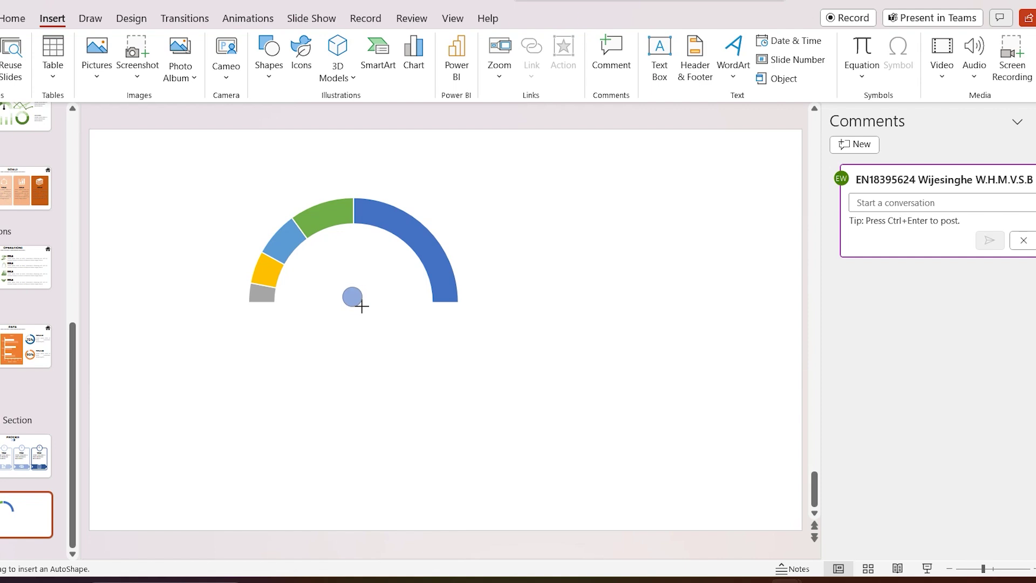
drag(362, 306, 361, 307)
click(352, 61)
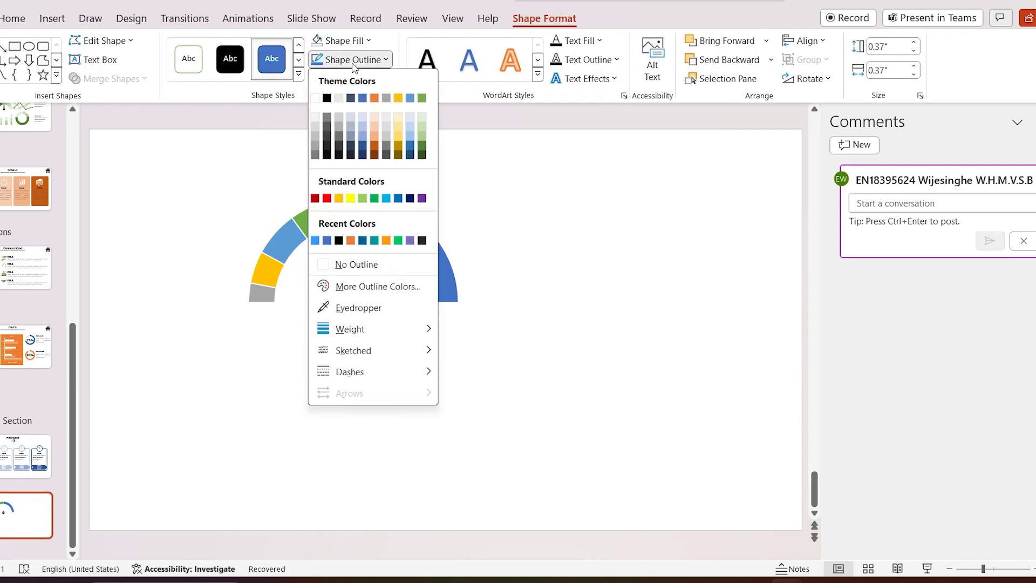
click(359, 264)
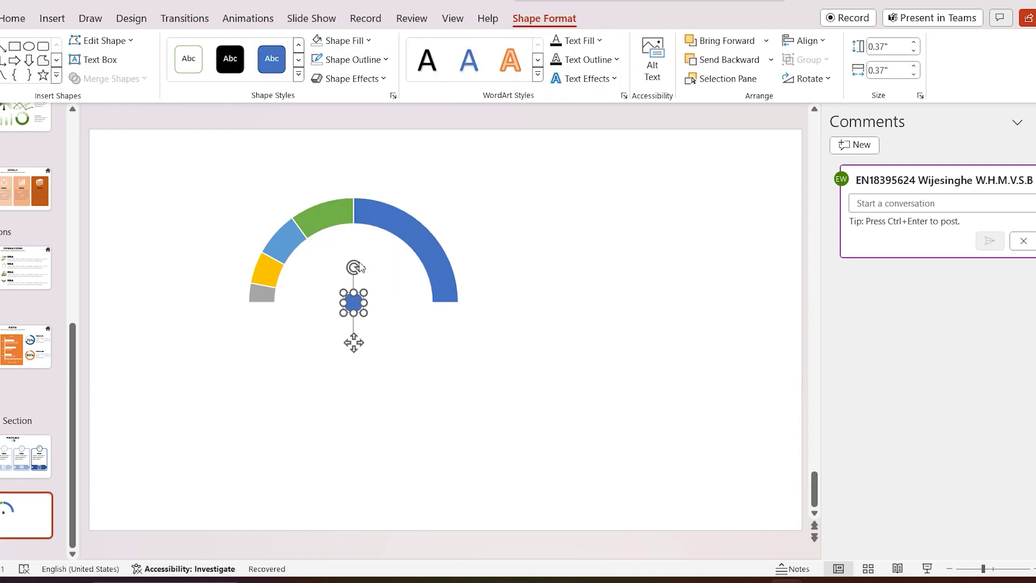
- Fill the small circle at the center of the half doughnut with black
click(349, 47)
click(330, 78)
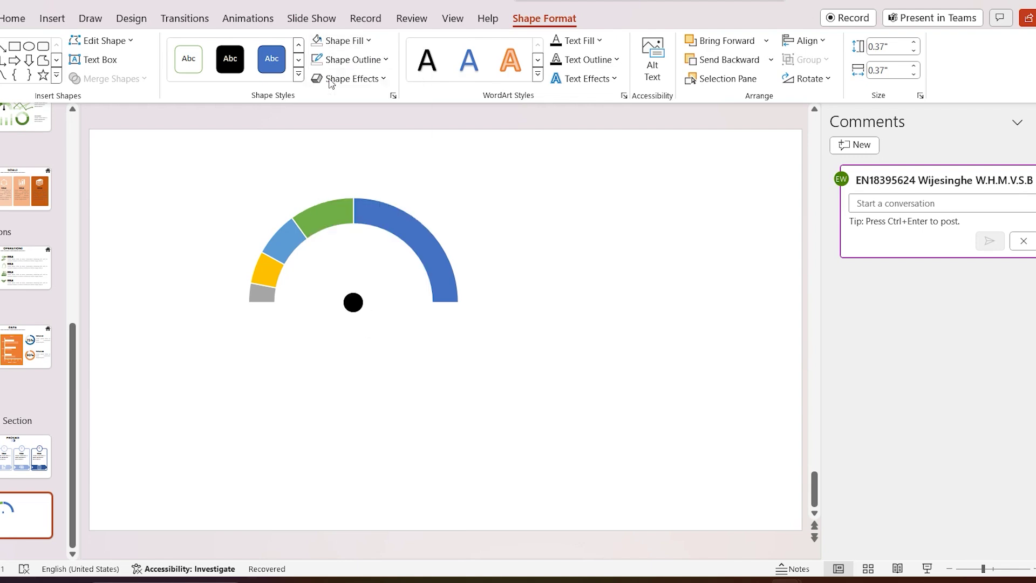
click(546, 287)
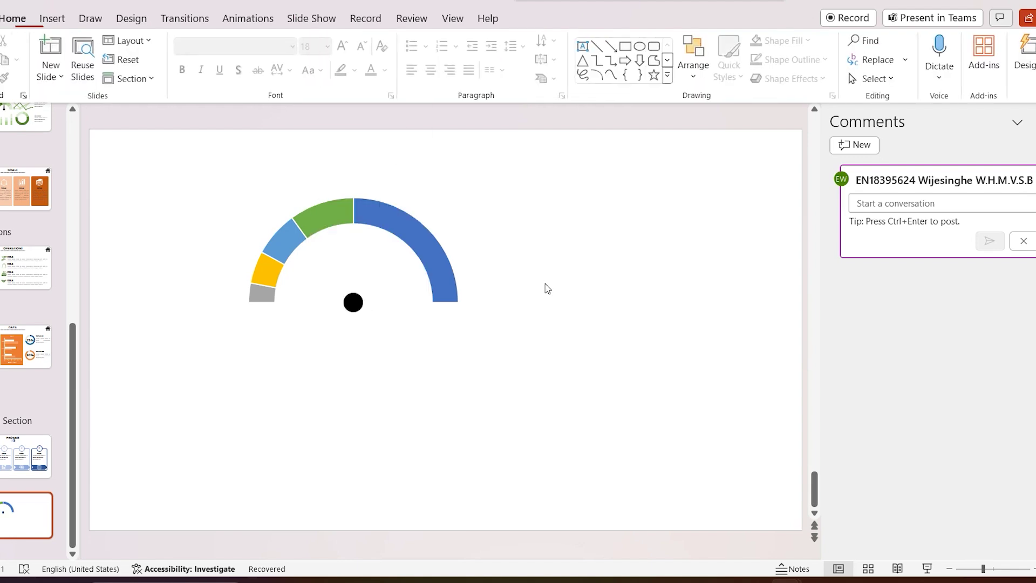
- Draw a narrow triangle needle about 1.56" by 0.27", tilt it slightly counterclockwise, and place its base on the black circle
click(53, 19)
click(272, 59)
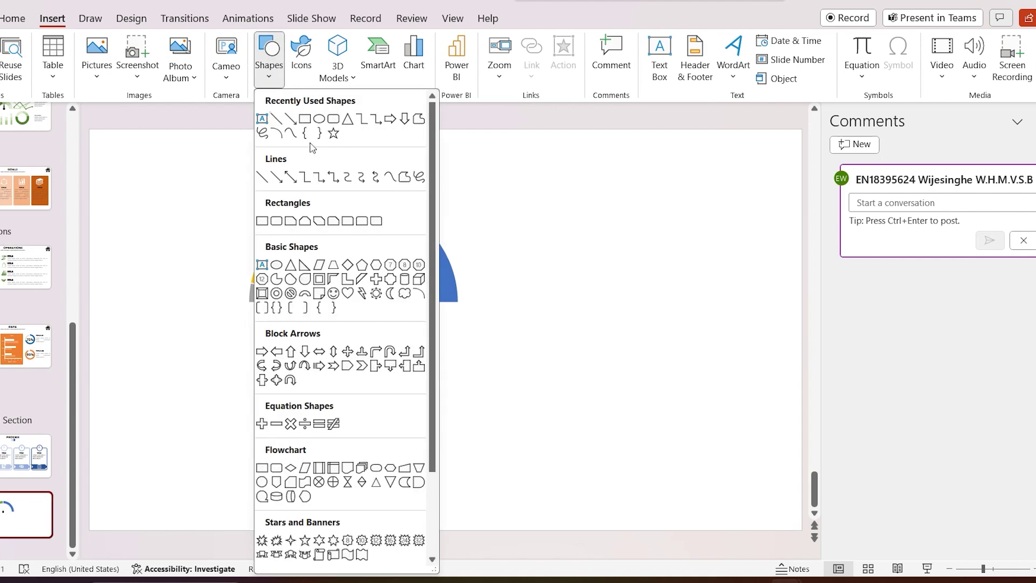
click(347, 119)
mouse_move(488, 214)
mouse_down()
mouse_move(488, 257)
mouse_move(511, 290)
mouse_move(418, 285)
mouse_move(353, 296)
mouse_up()
drag(352, 198, 344, 207)
drag(354, 270, 350, 275)
- Fill the triangle needle with black and remove its outline
click(544, 18)
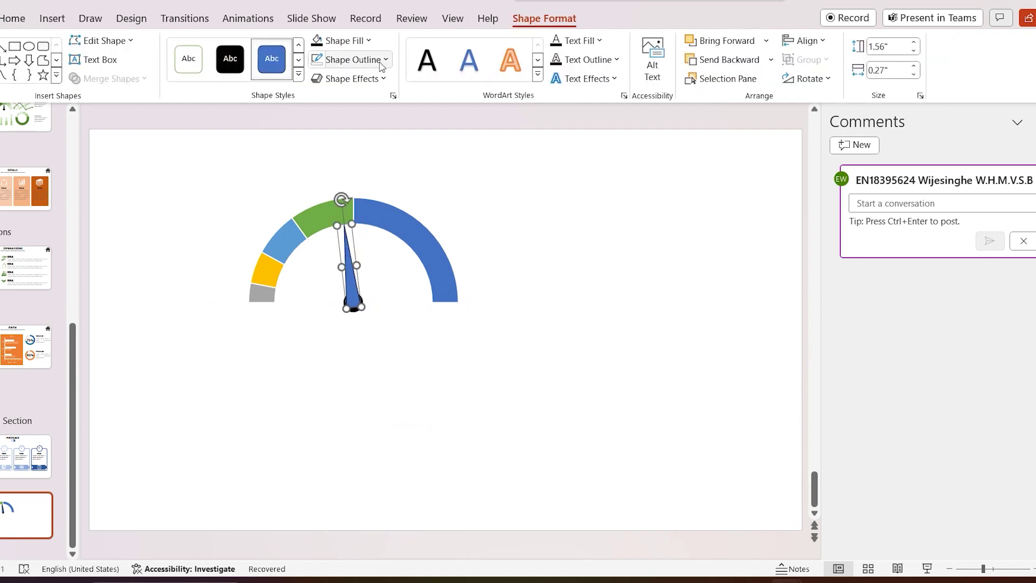
click(339, 41)
click(326, 79)
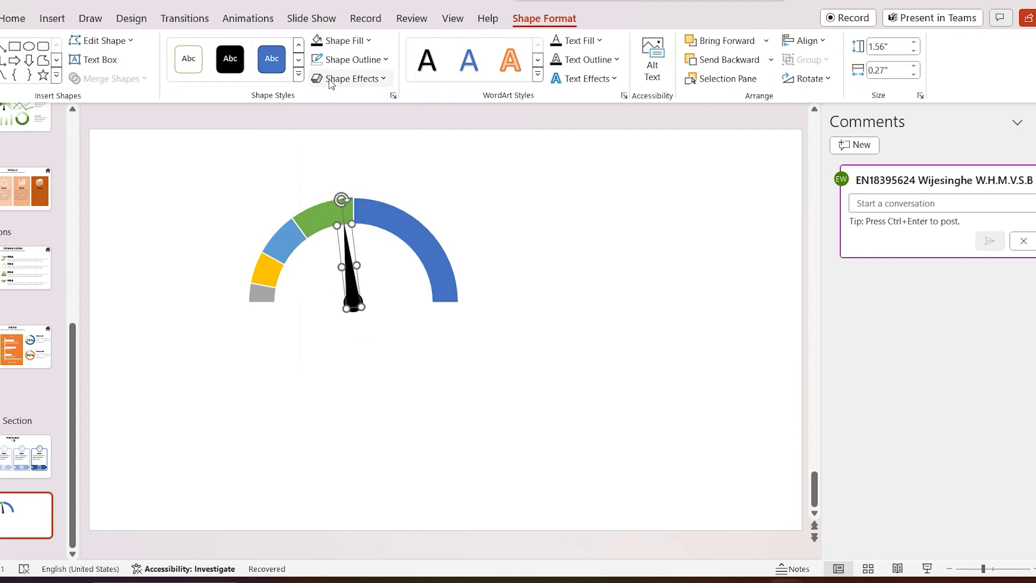
click(354, 60)
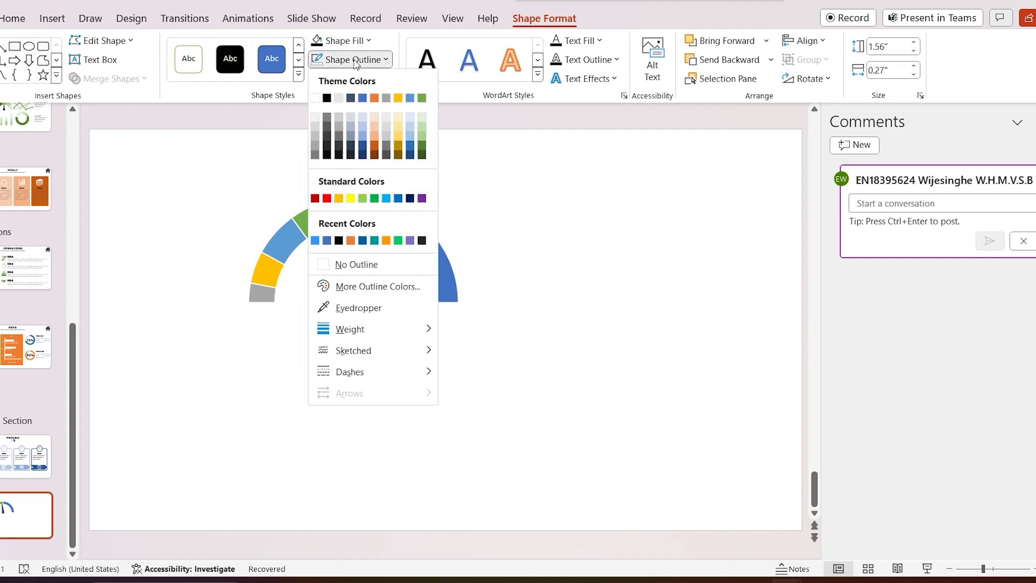
click(362, 264)
- Merge the triangle needle and the center circle into one shape with Union
shift+click(352, 301)
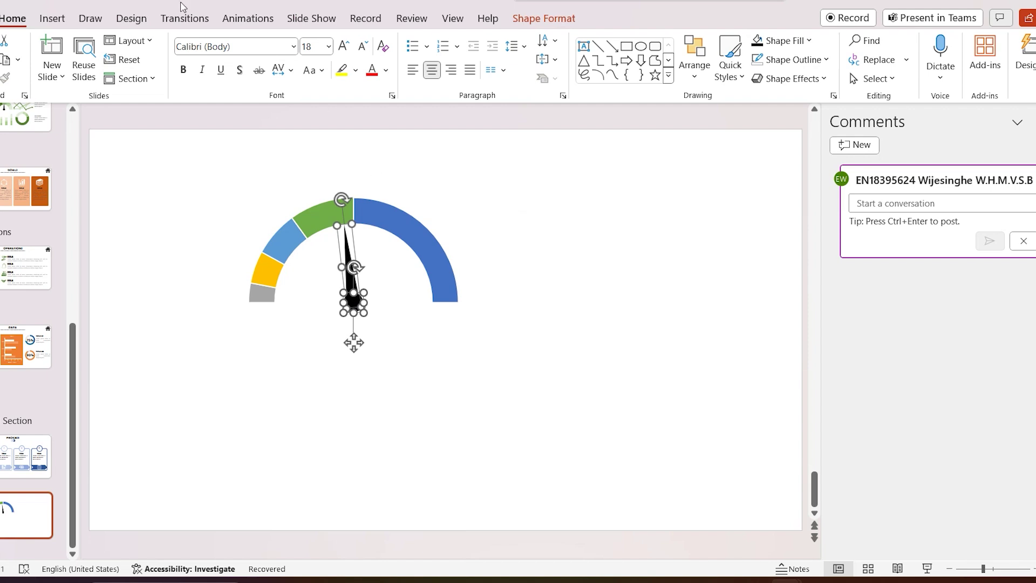
click(561, 19)
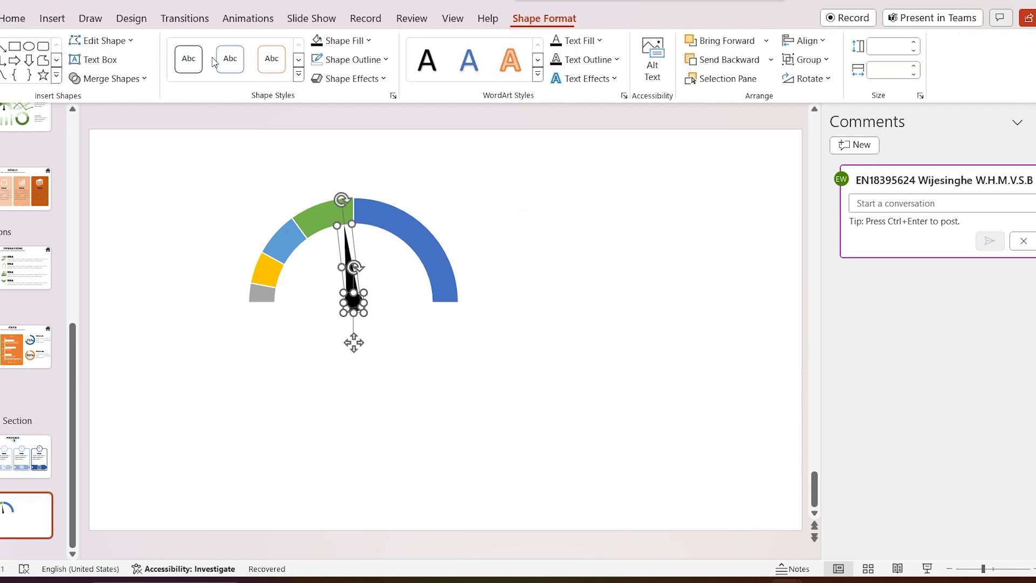
click(130, 78)
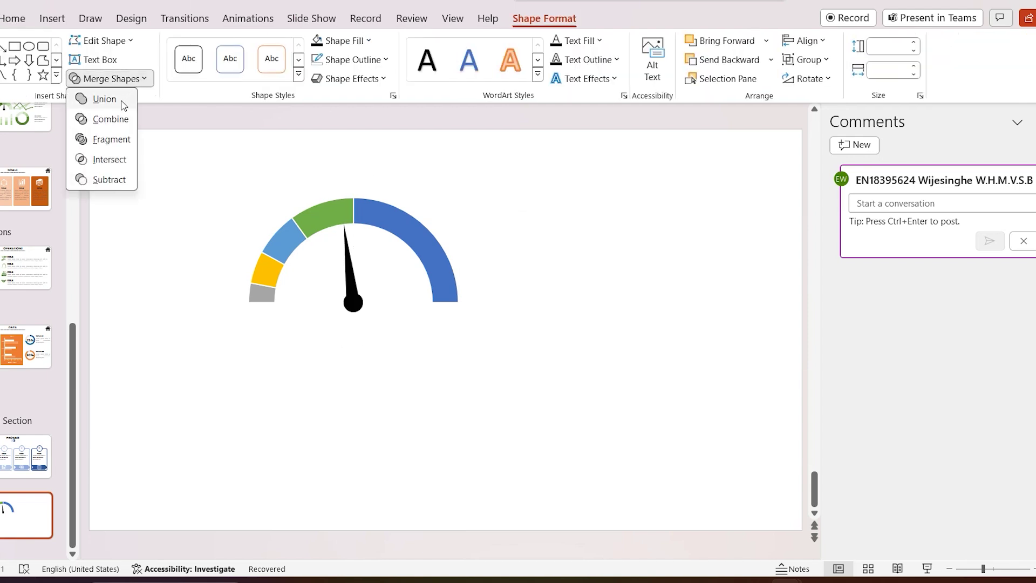
click(105, 100)
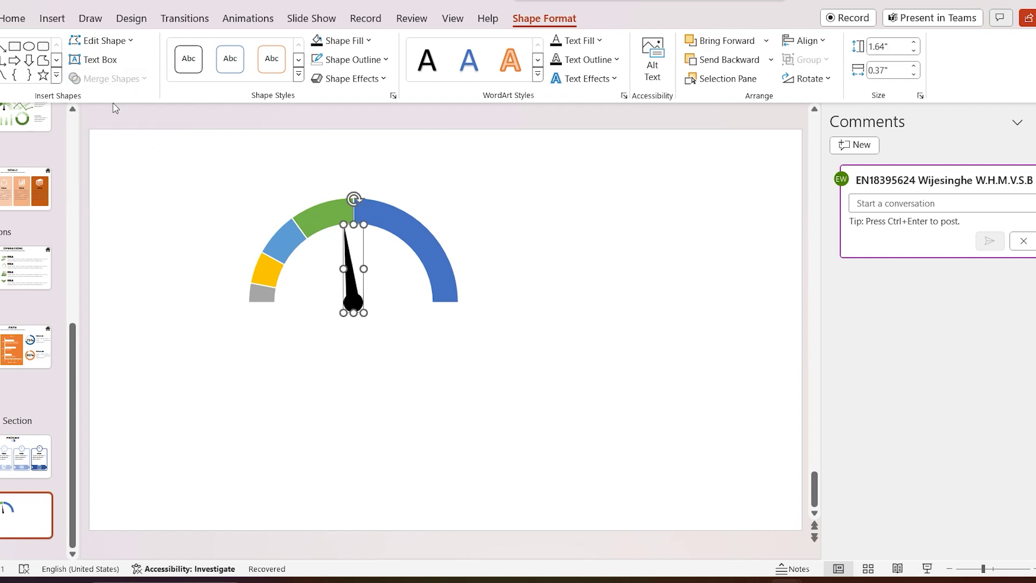
- Give the large blue slice of the doughnut a solid fill in the darkest green theme shade
double_click(410, 244)
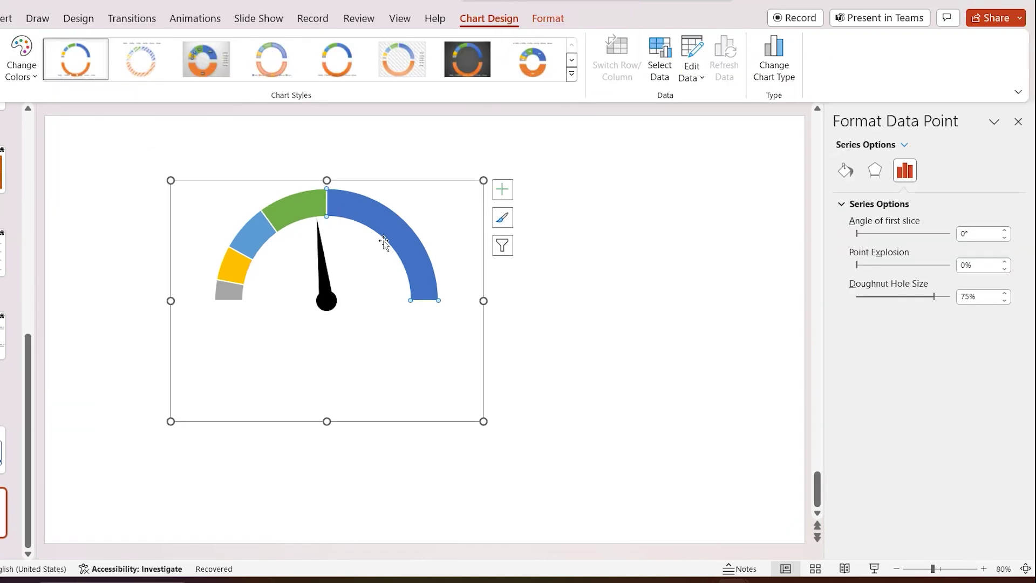
click(846, 171)
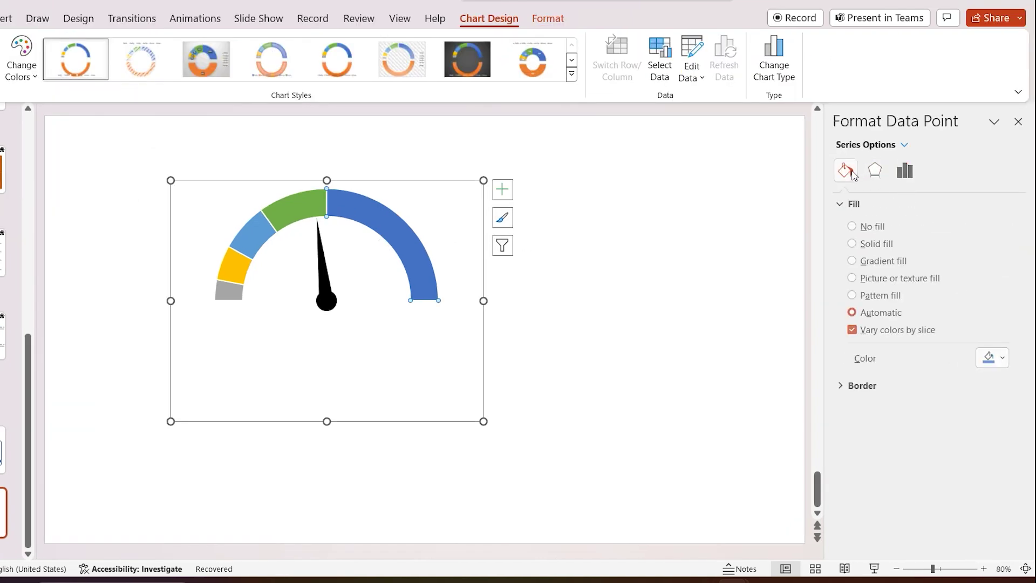
click(854, 246)
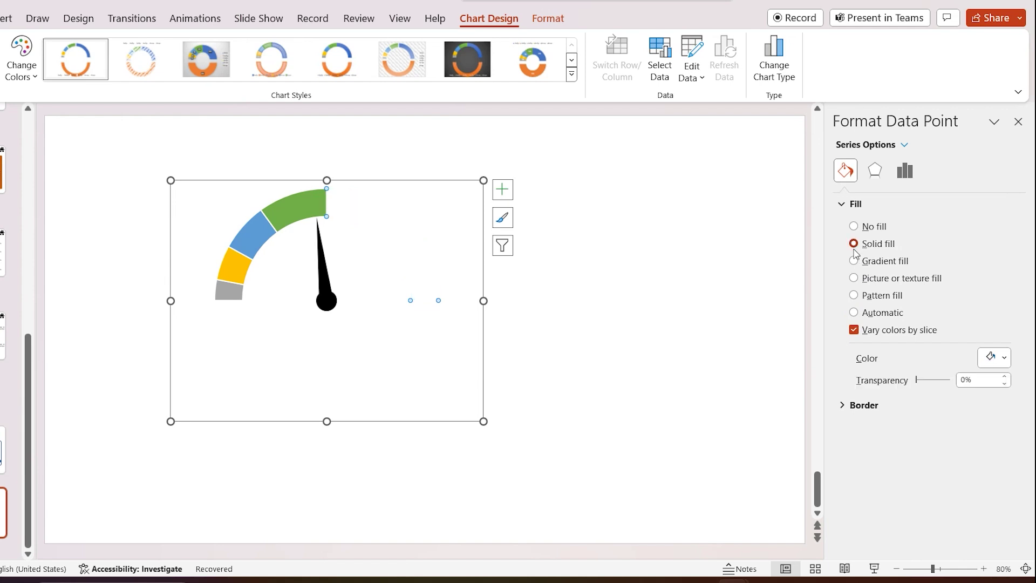
click(1002, 361)
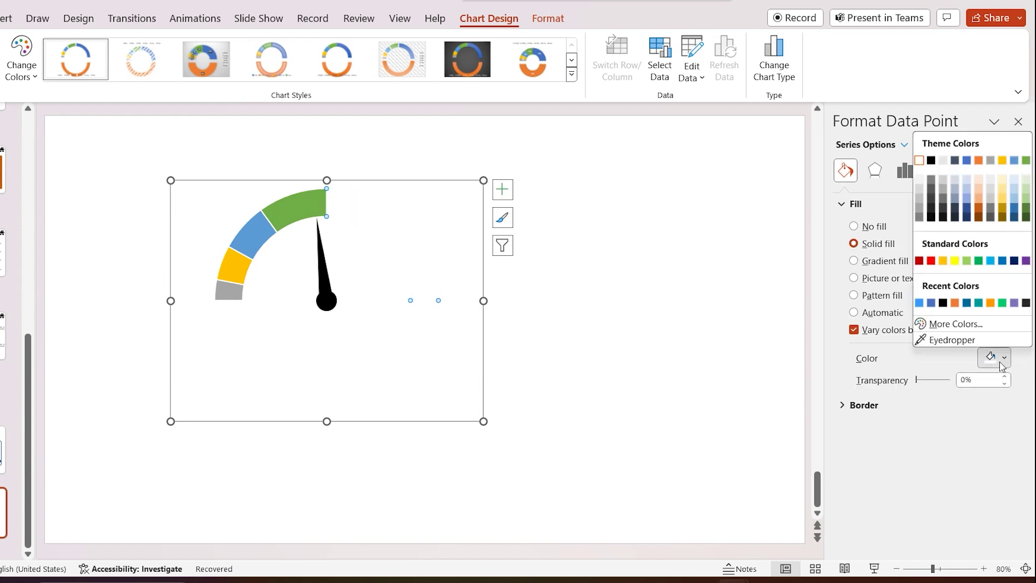
click(1027, 212)
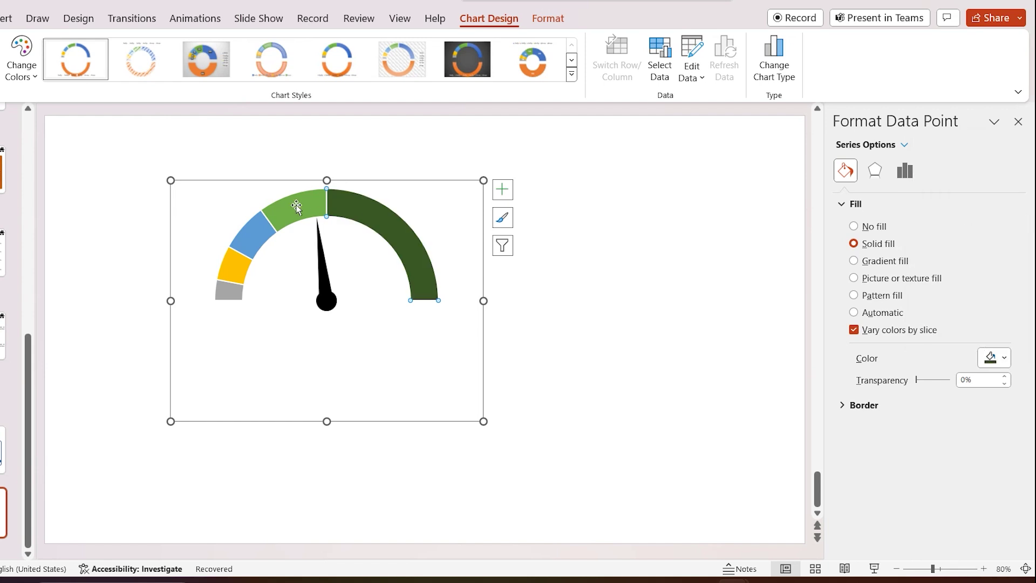
- Recolor the green slice with the second-darkest green theme shade and the light blue slice with the medium light green shade
click(298, 209)
click(992, 359)
click(1026, 208)
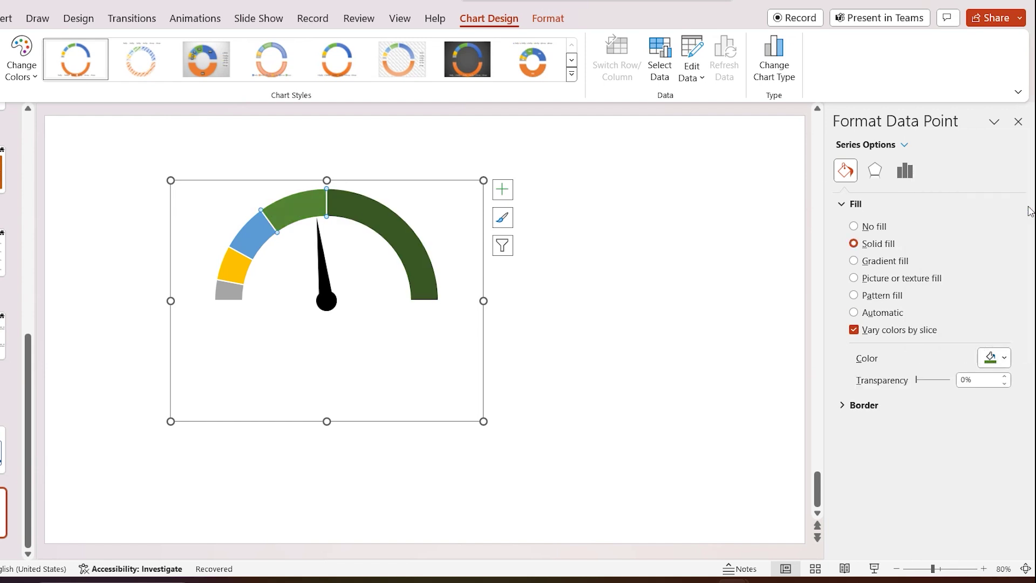
click(250, 231)
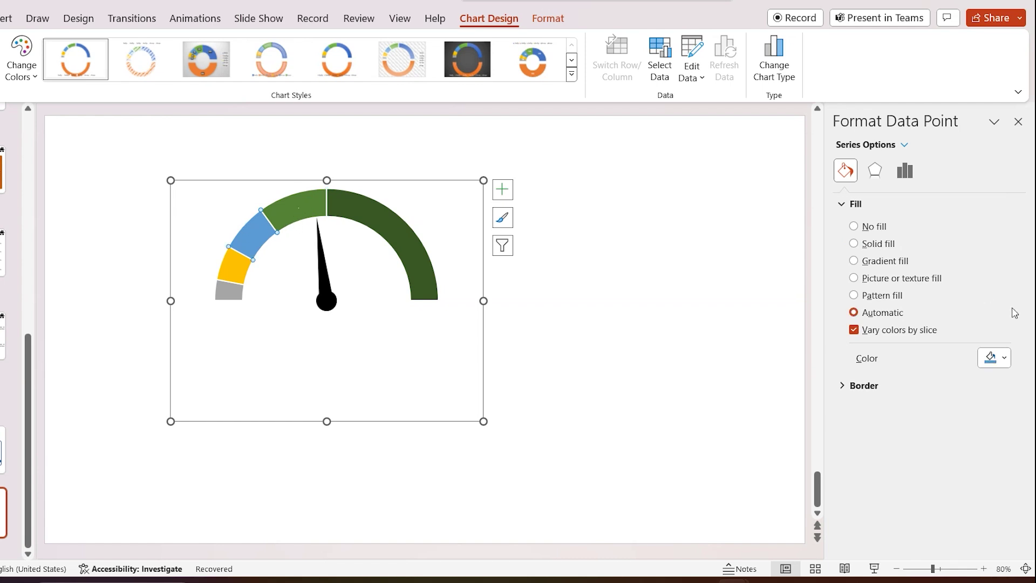
click(993, 358)
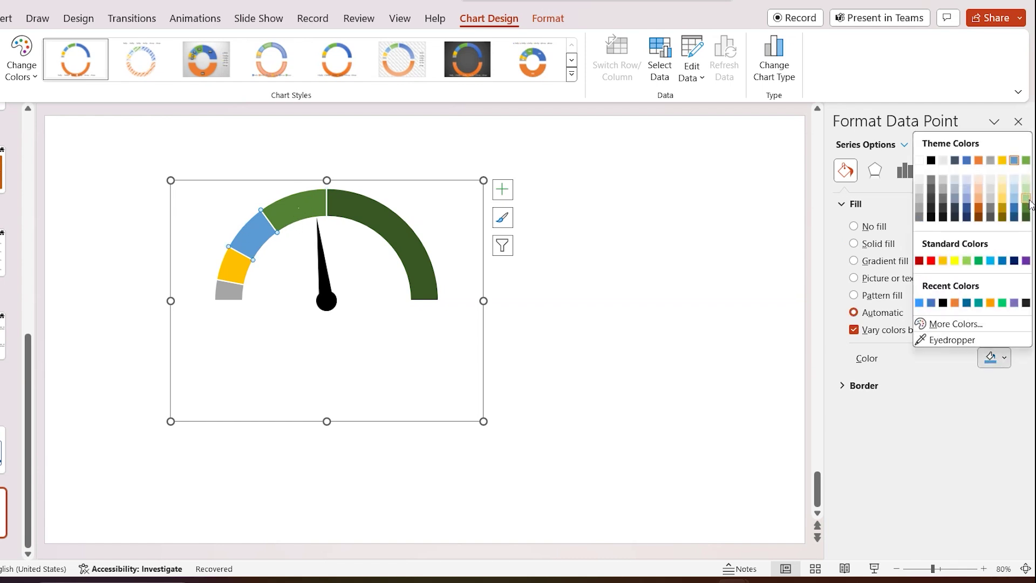
click(1028, 202)
- Recolor the yellow slice with the second-lightest green theme shade and the gray slice with the lightest green shade
click(243, 267)
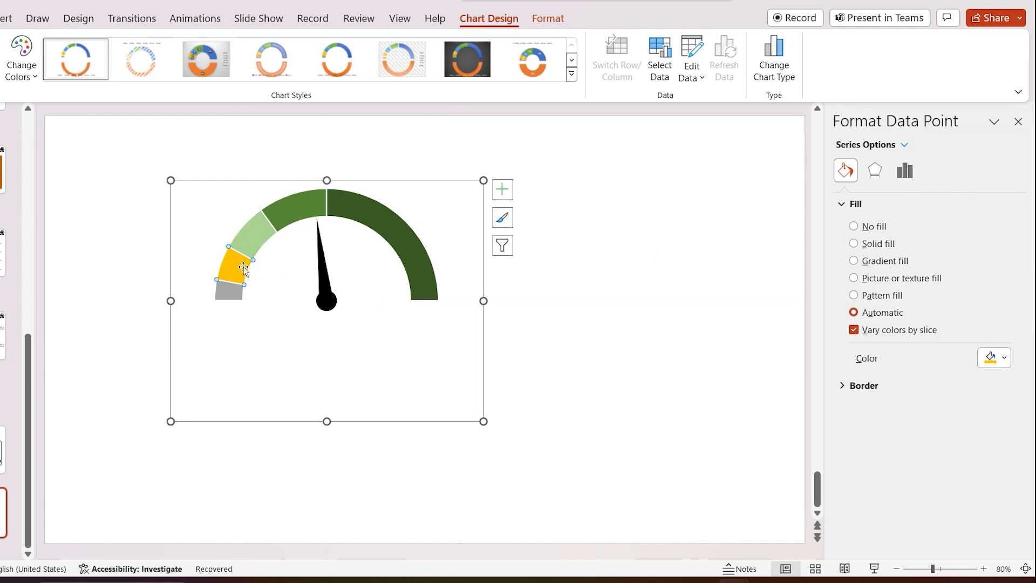
click(1000, 361)
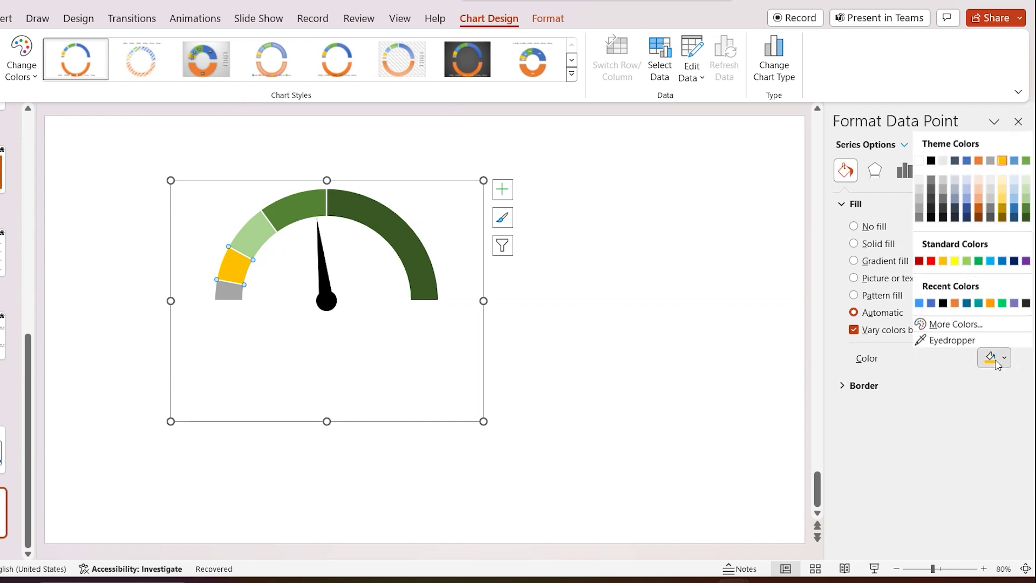
click(1027, 191)
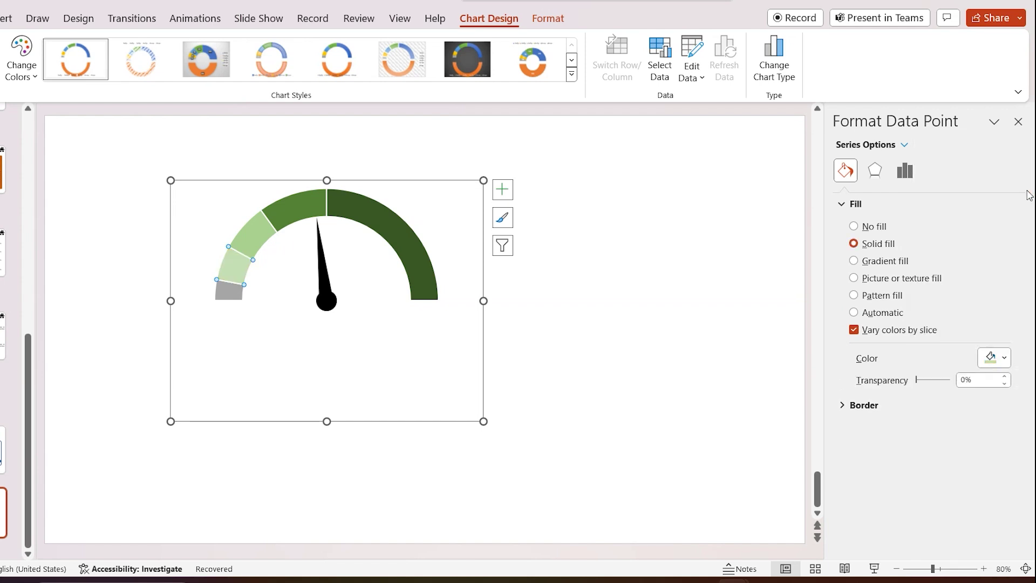
click(226, 290)
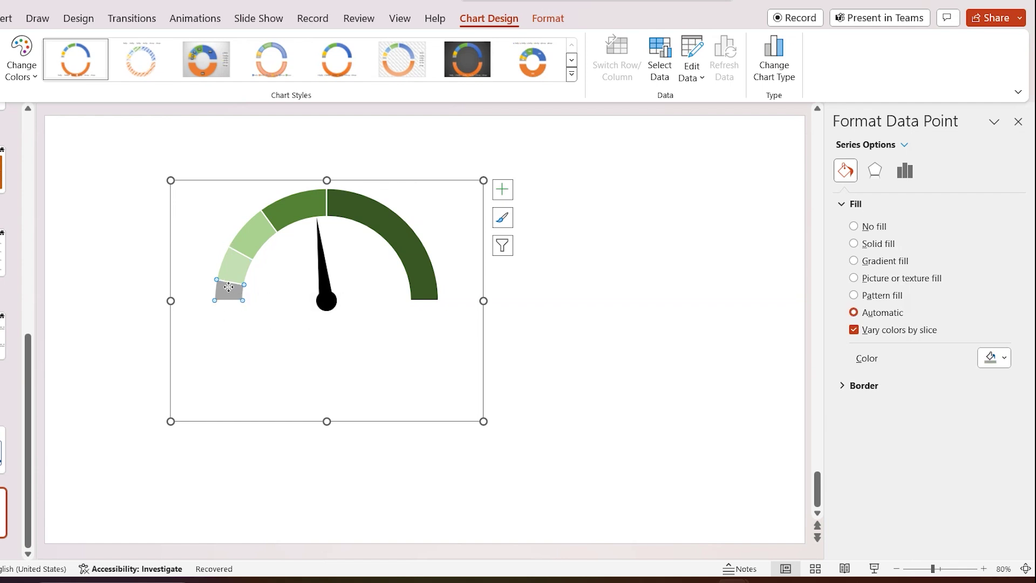
click(1004, 359)
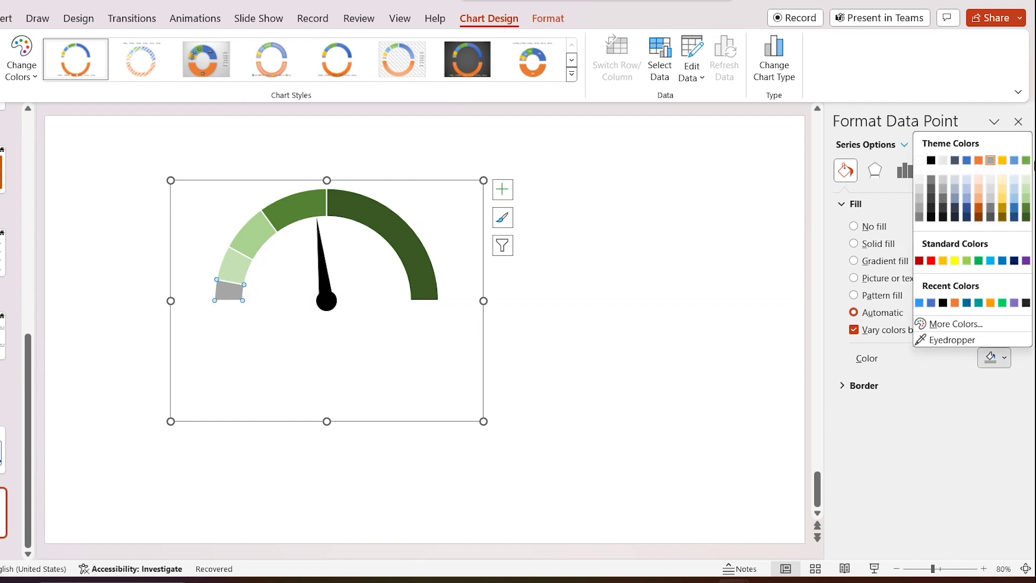
click(1027, 180)
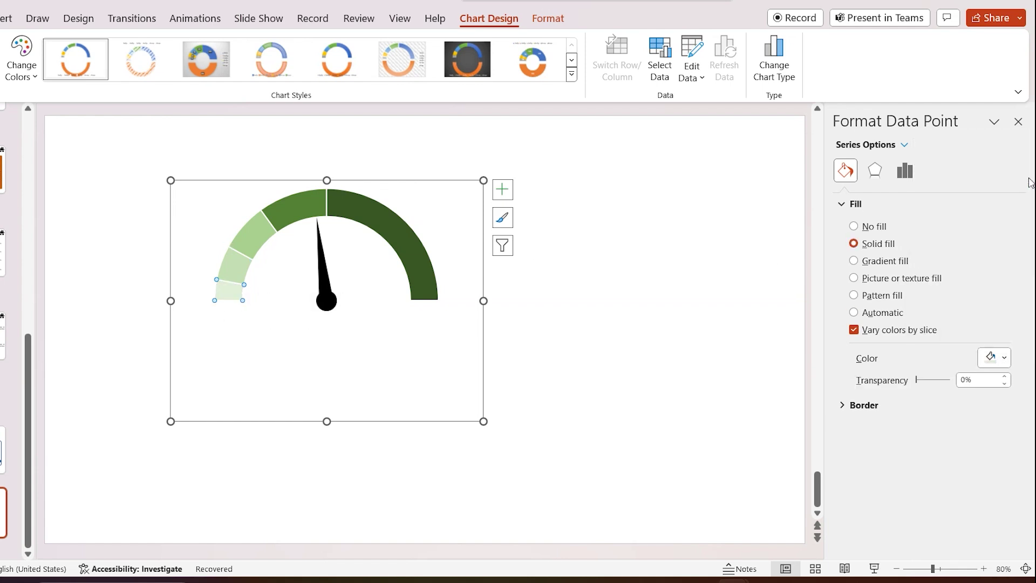
click(688, 179)
- Group the merged needle shape with the doughnut chart
click(326, 299)
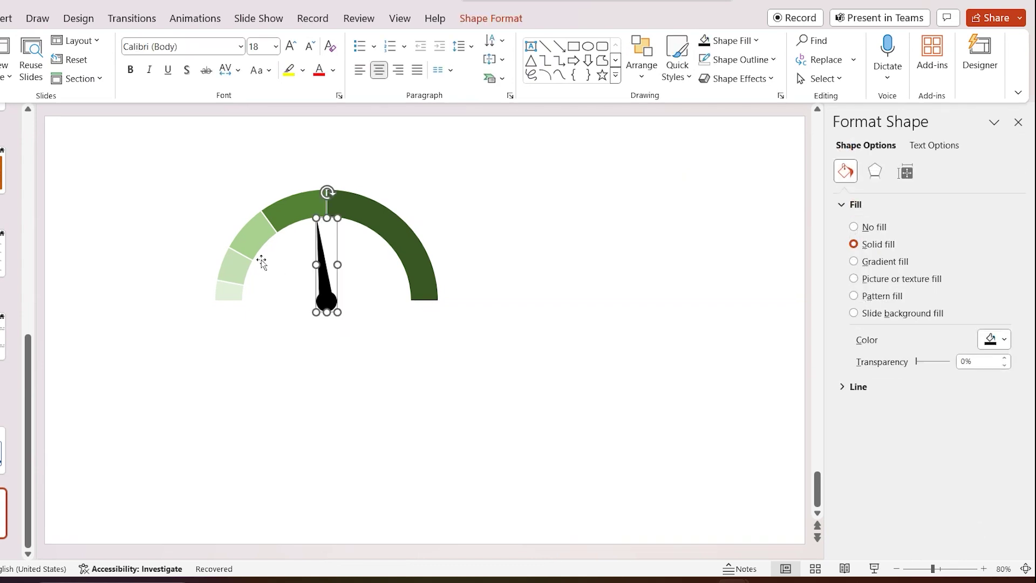
shift+click(239, 263)
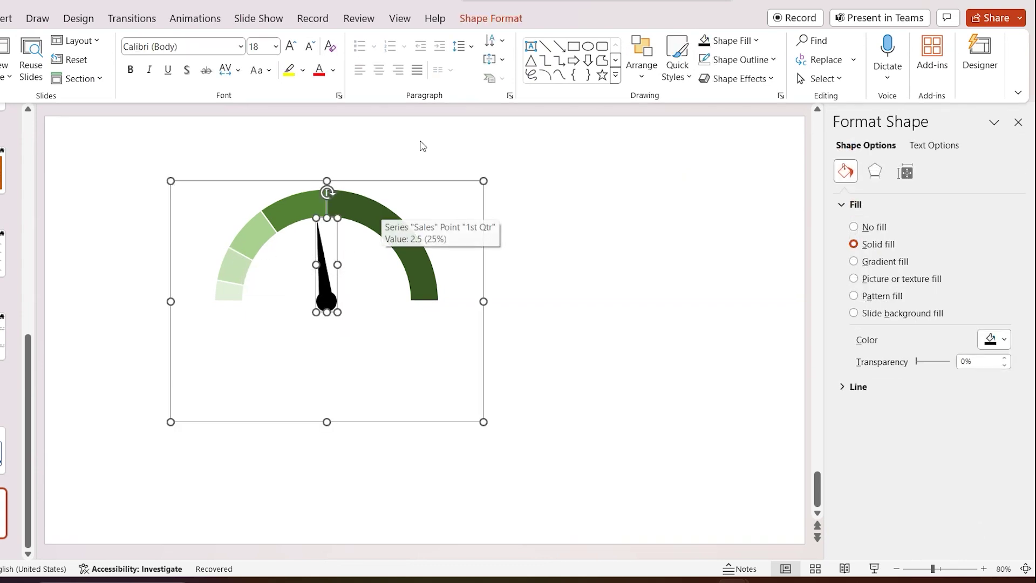
click(491, 18)
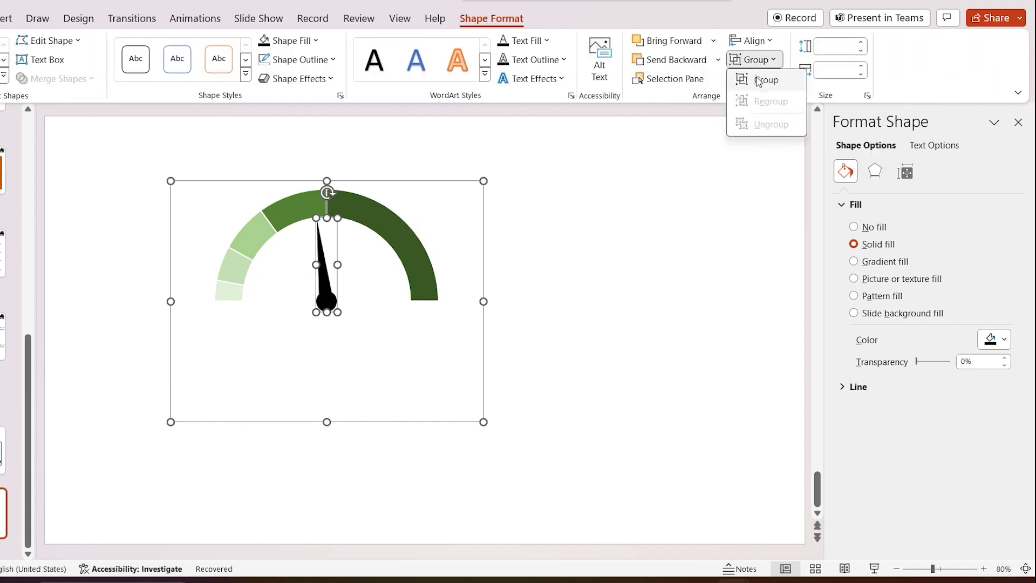
click(758, 81)
- Move the grouped gauge slightly down and to the right, and shrink it a little from its upper-right corner
drag(388, 176, 405, 217)
click(614, 274)
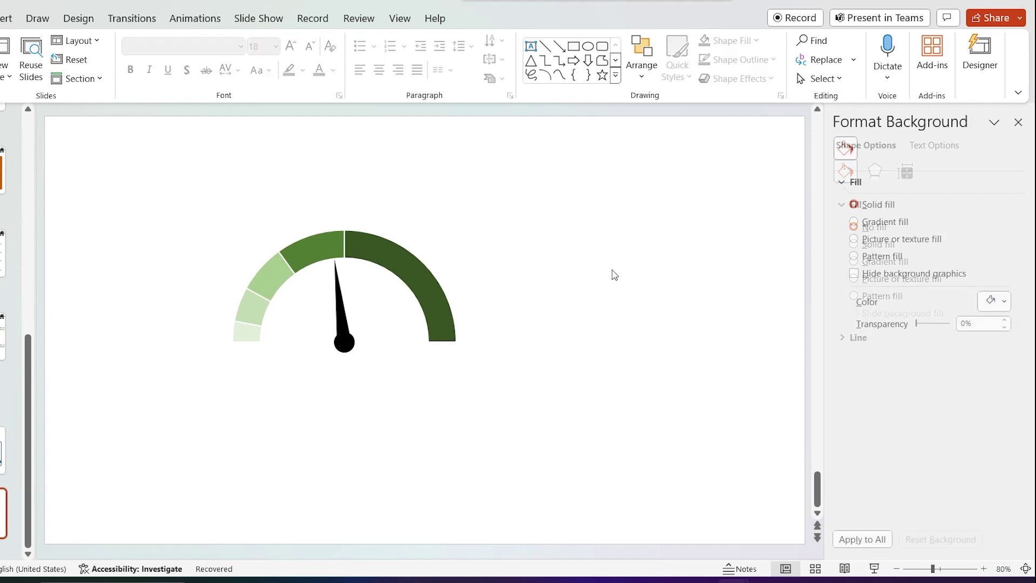
click(386, 251)
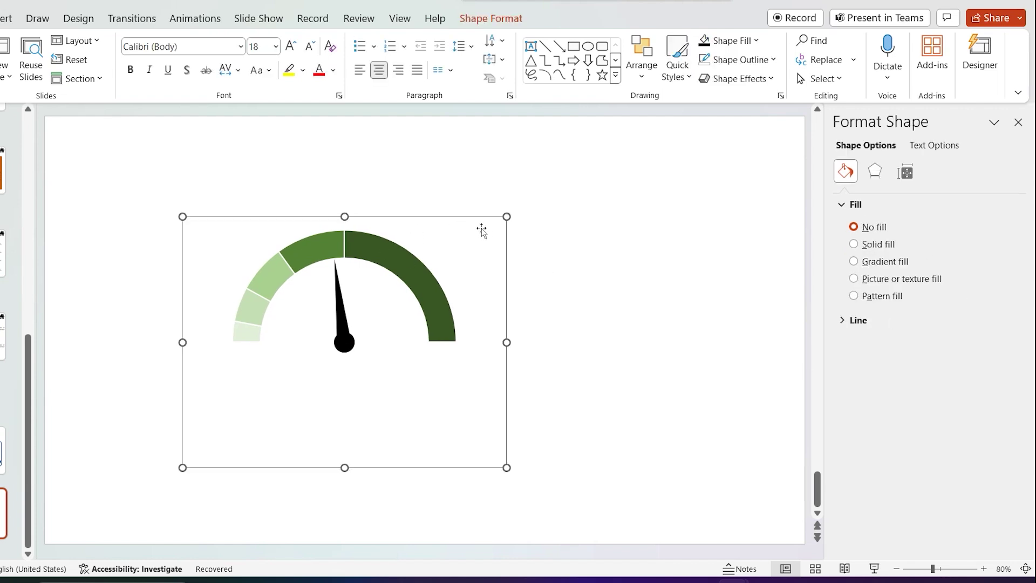
drag(506, 216, 495, 229)
click(614, 252)
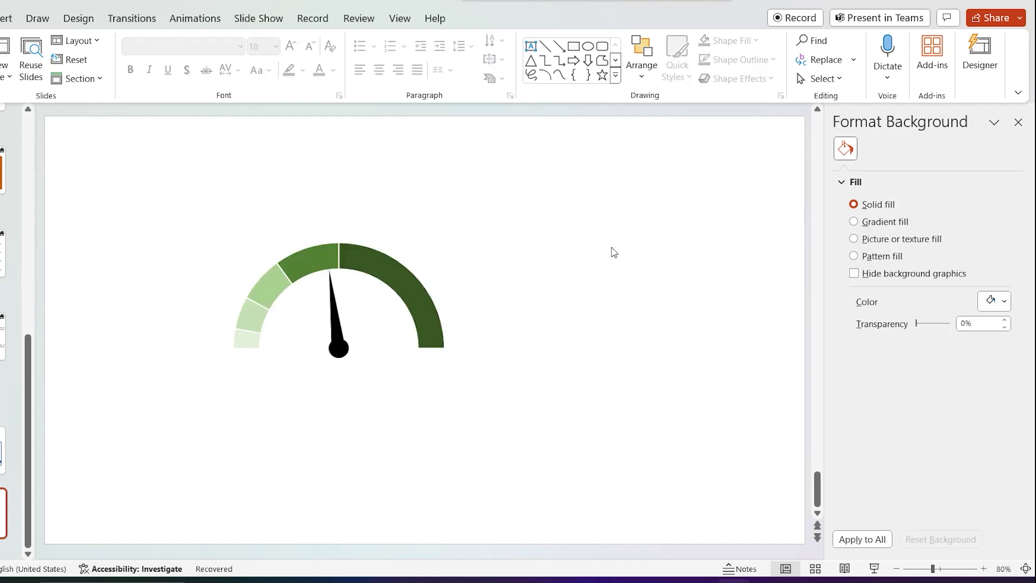
- Insert a basic Line chart on the gauge slide
click(6, 19)
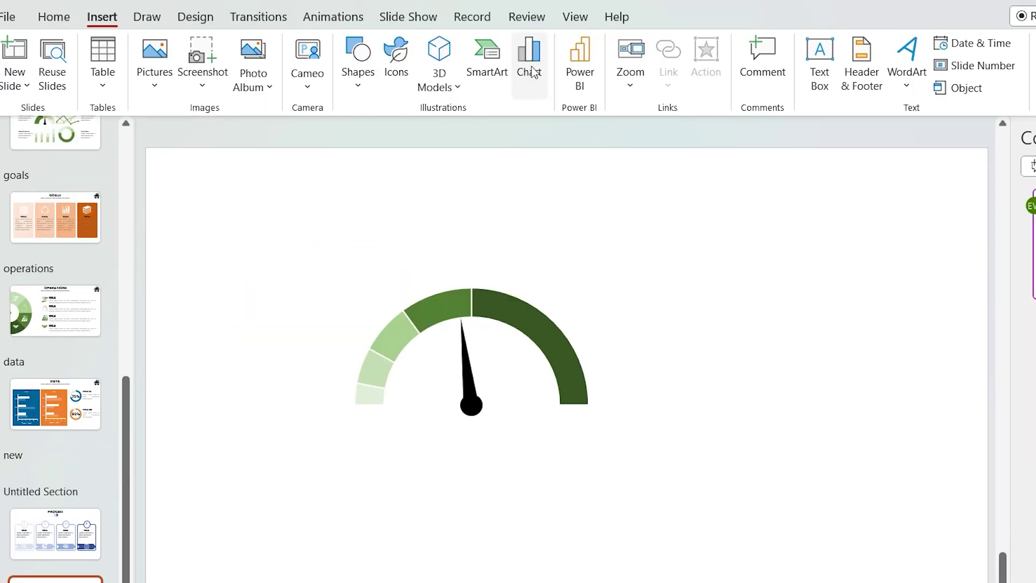
click(534, 82)
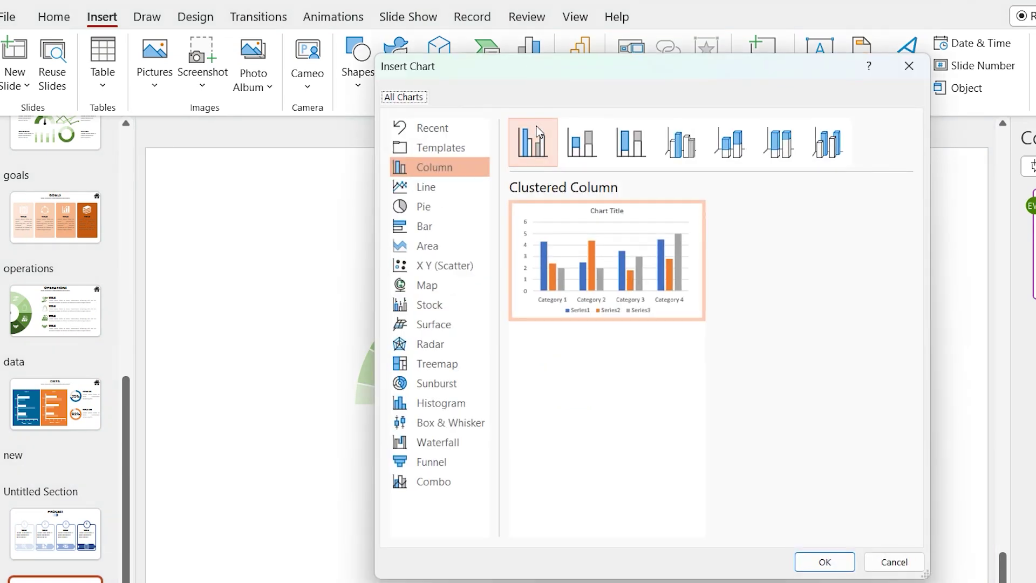
click(408, 183)
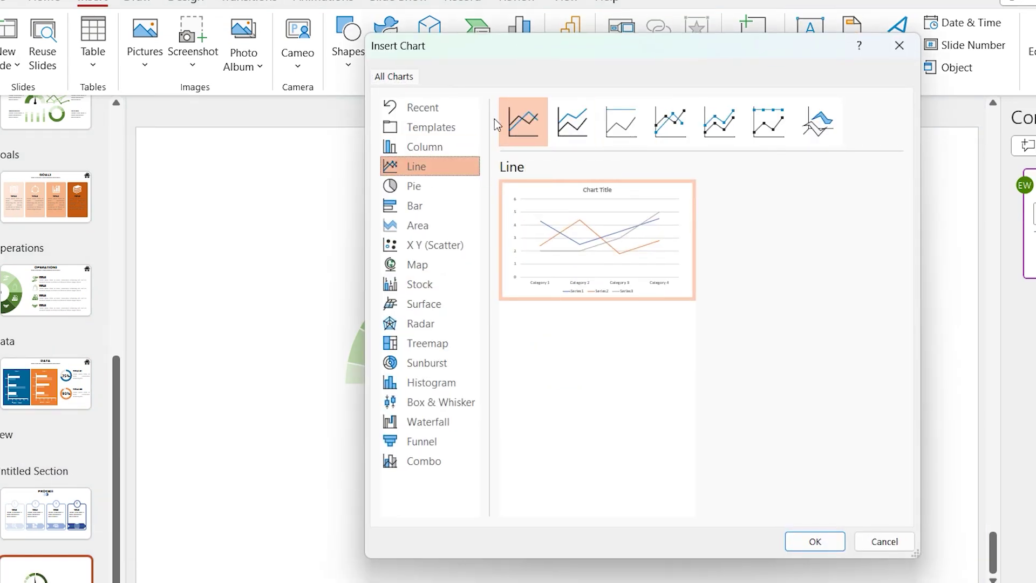
click(524, 131)
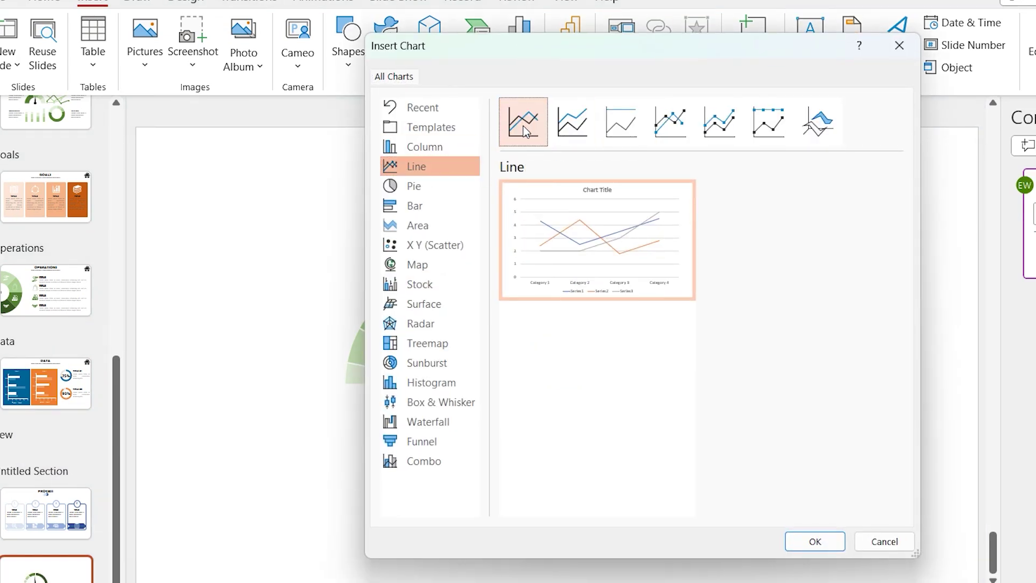
click(810, 540)
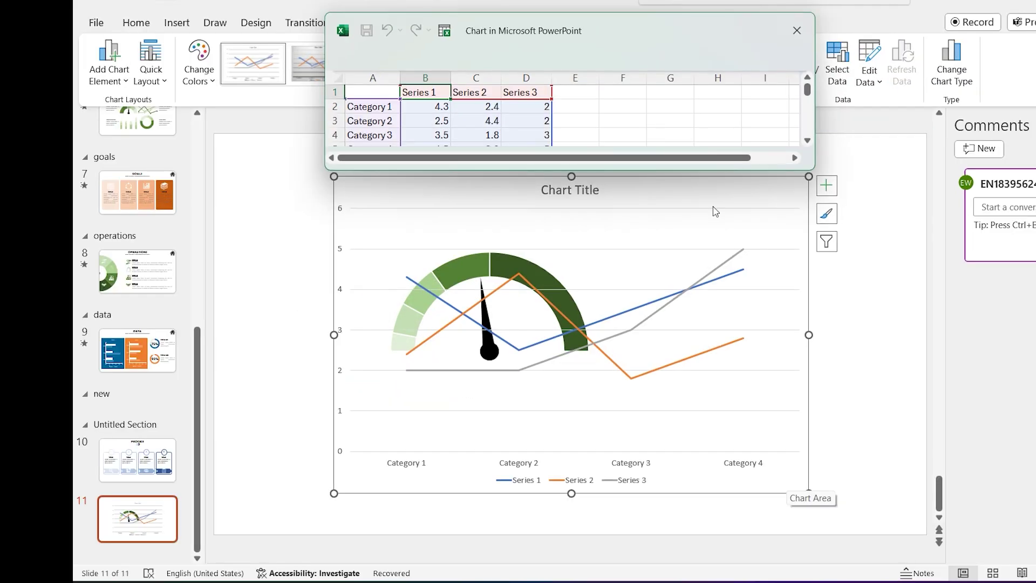
- Shrink the line chart to fit beside the gauge and remove its axes, chart title, gridlines and legend
click(692, 190)
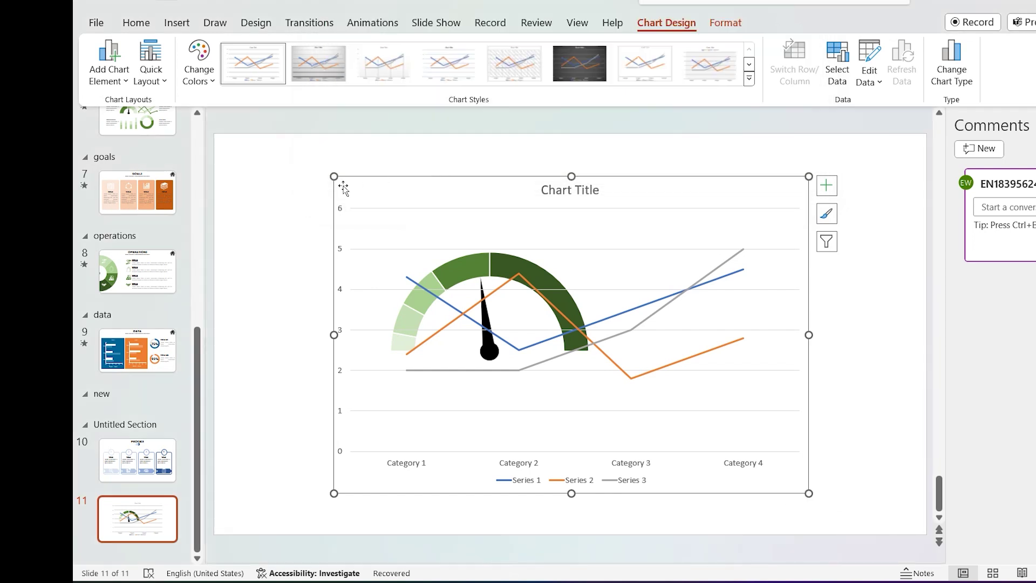
drag(334, 177, 581, 194)
click(840, 244)
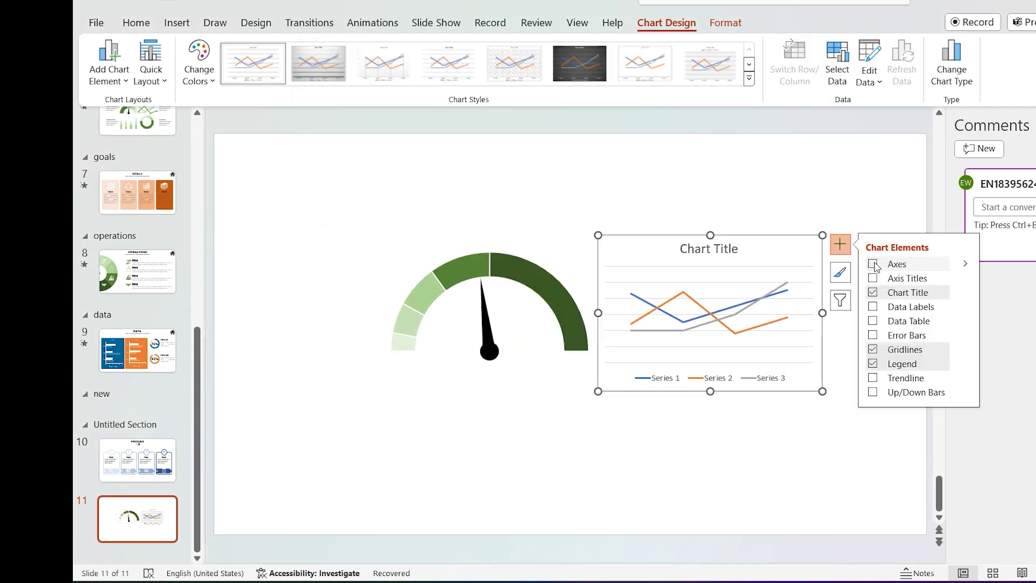
click(873, 292)
click(873, 349)
click(873, 363)
click(873, 264)
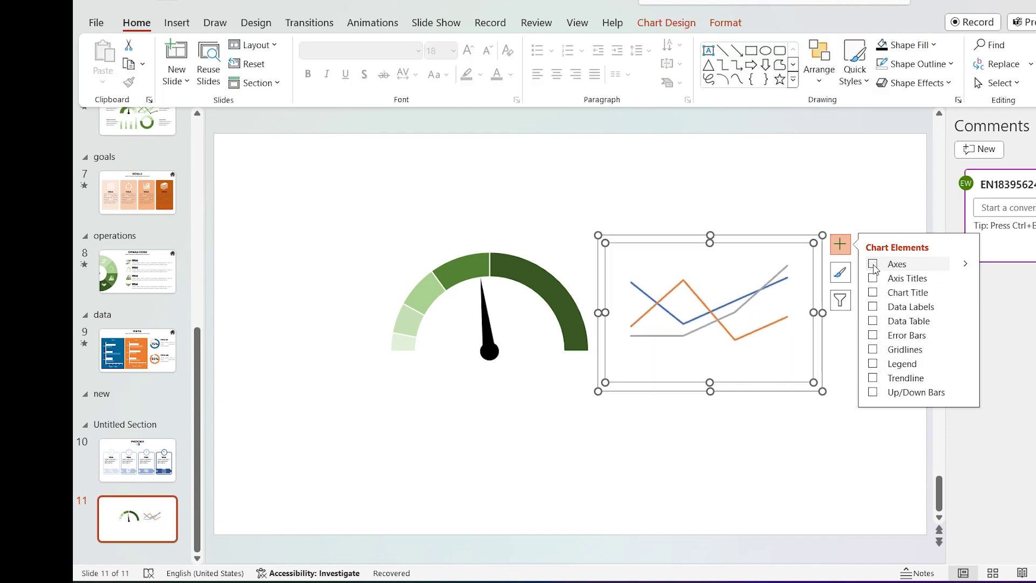
click(766, 455)
- Recolor the orange line series and its markers with the darkest green theme shade
double_click(709, 309)
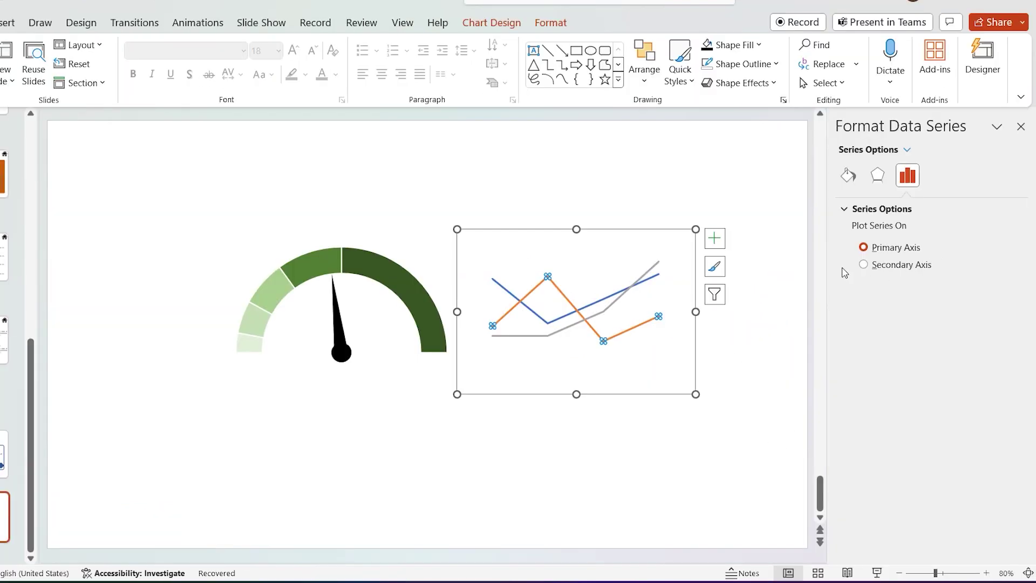
click(848, 175)
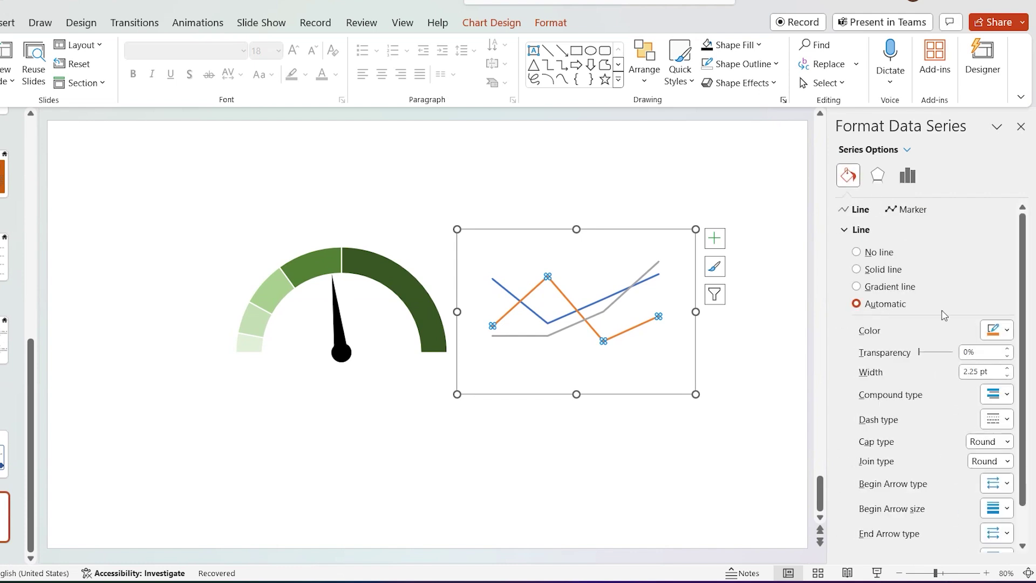
click(993, 331)
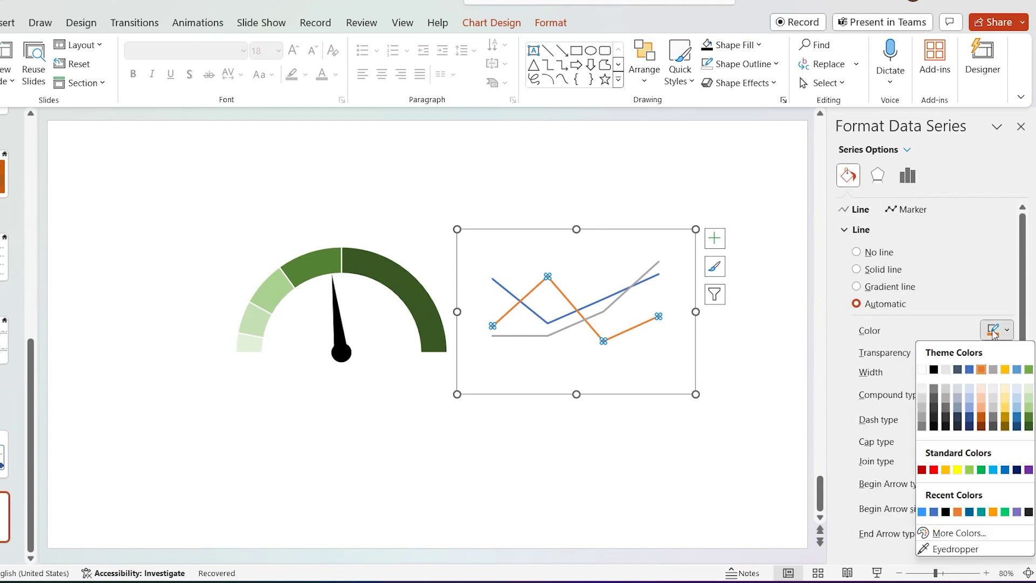
click(1030, 427)
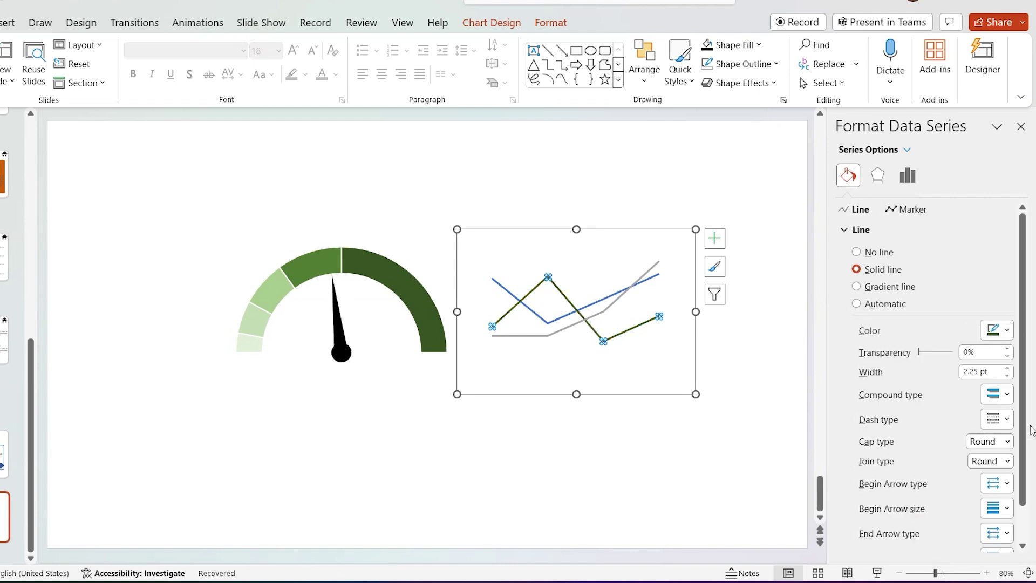
click(911, 213)
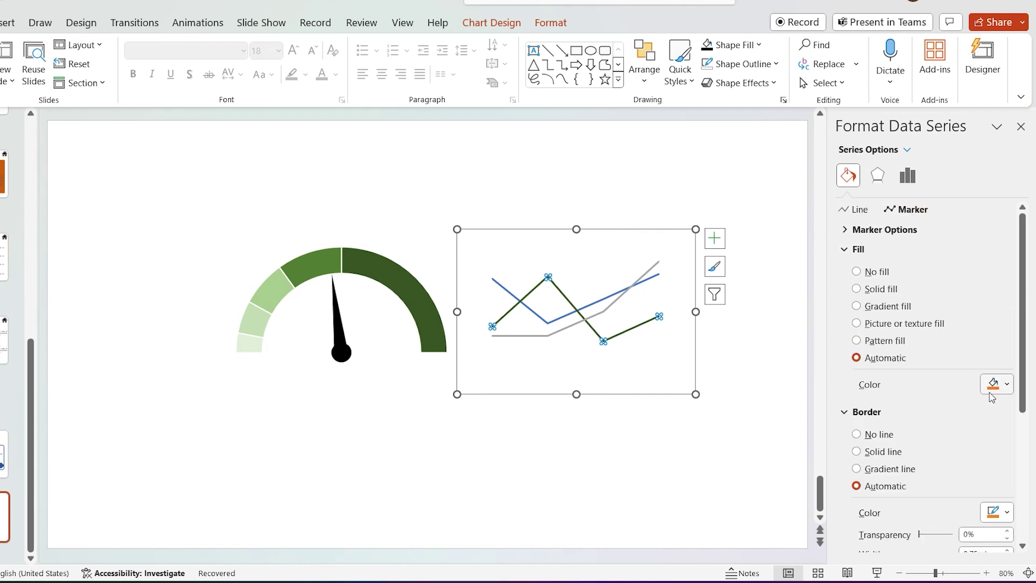
click(998, 384)
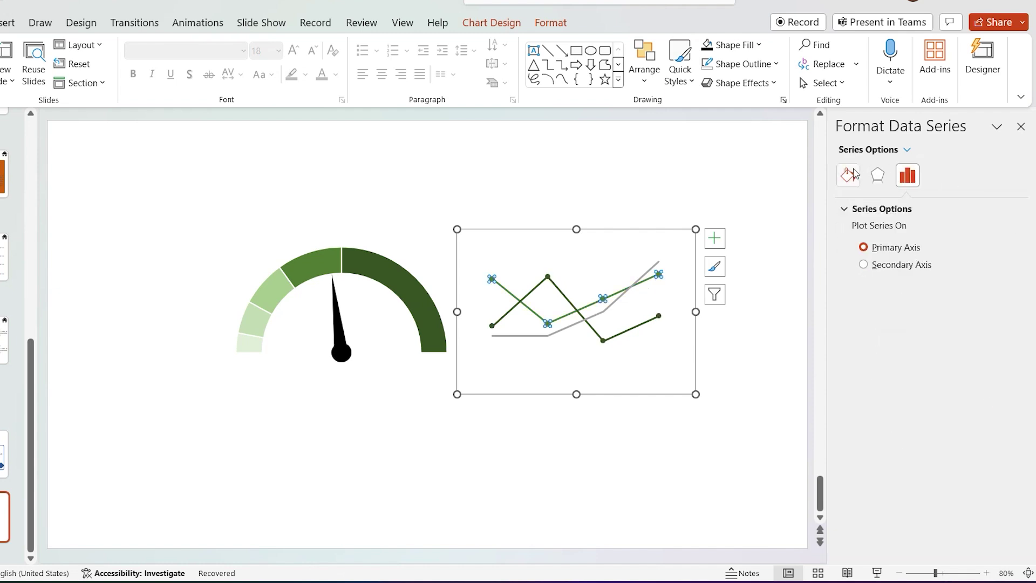
- Open the line color choices for the medium-green series of the line chart
click(848, 175)
click(1002, 332)
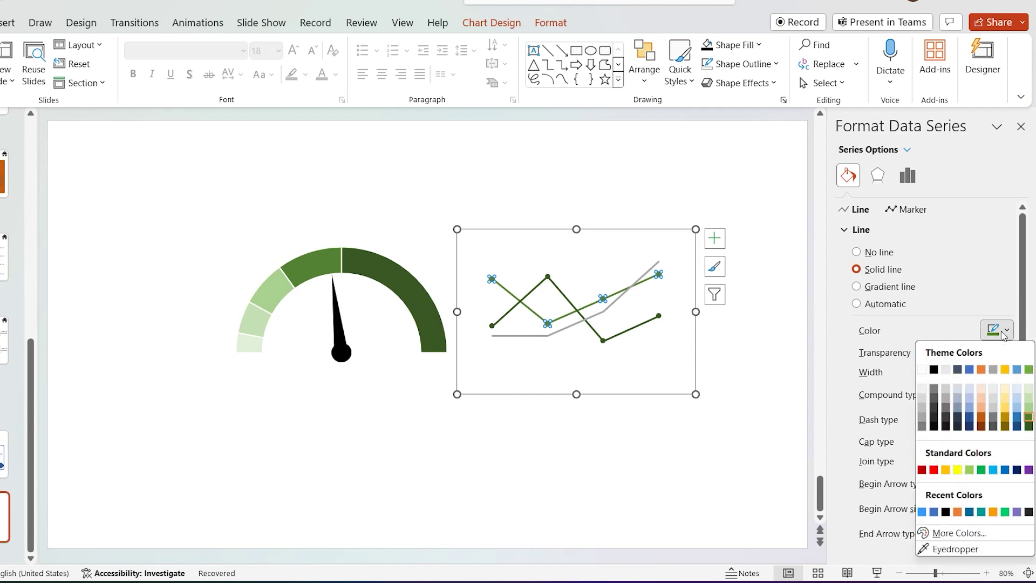
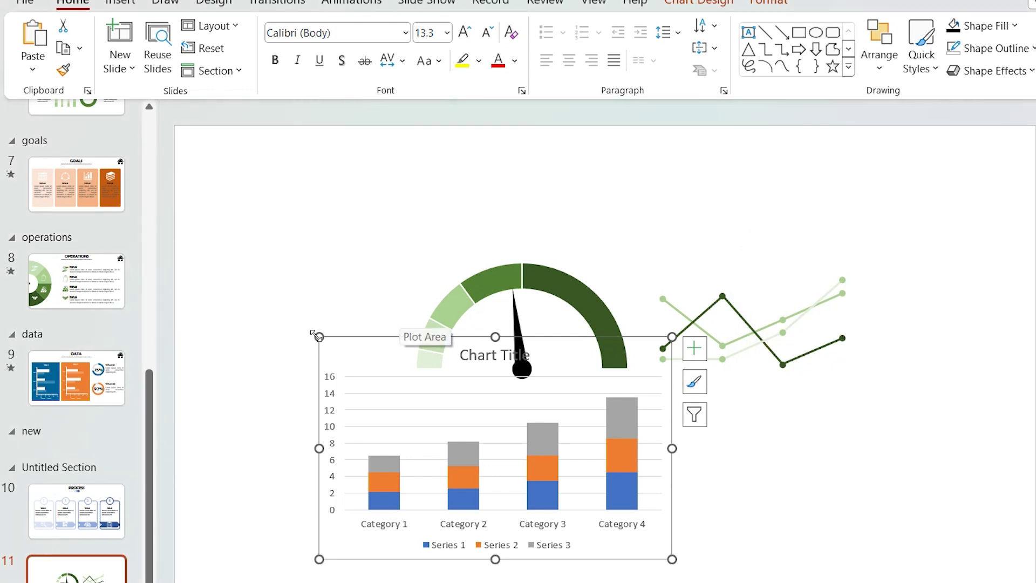
- Shrink the stacked column chart to fit below the gauge and remove its axes, chart title, gridlines and legend
drag(313, 333, 396, 379)
click(671, 390)
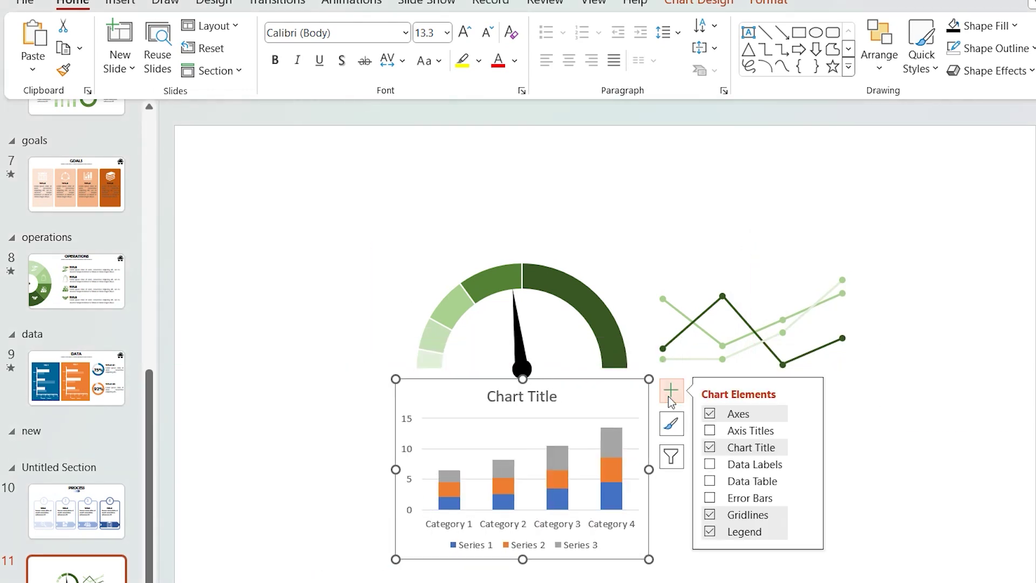
click(711, 415)
click(712, 447)
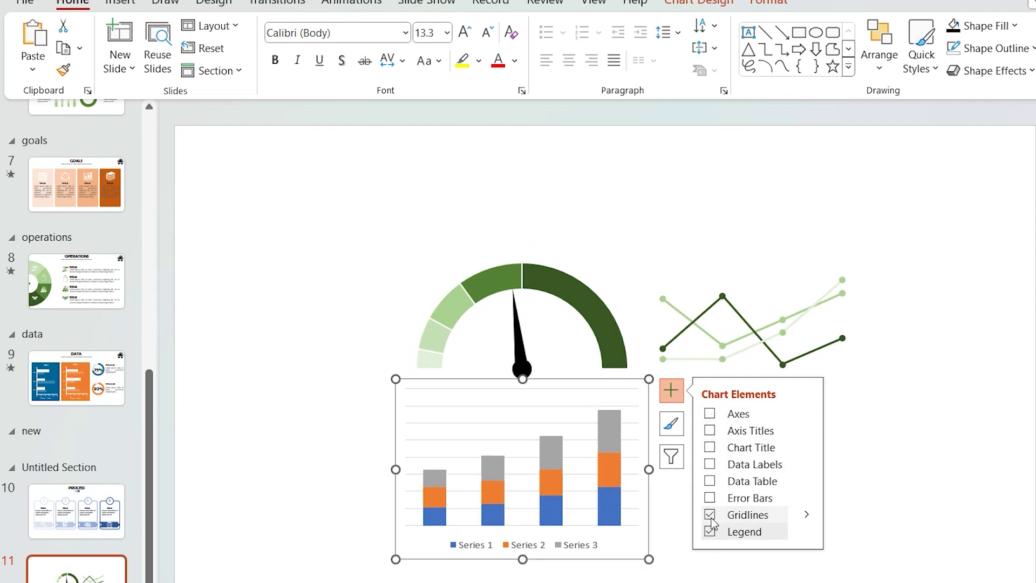
click(710, 515)
click(710, 531)
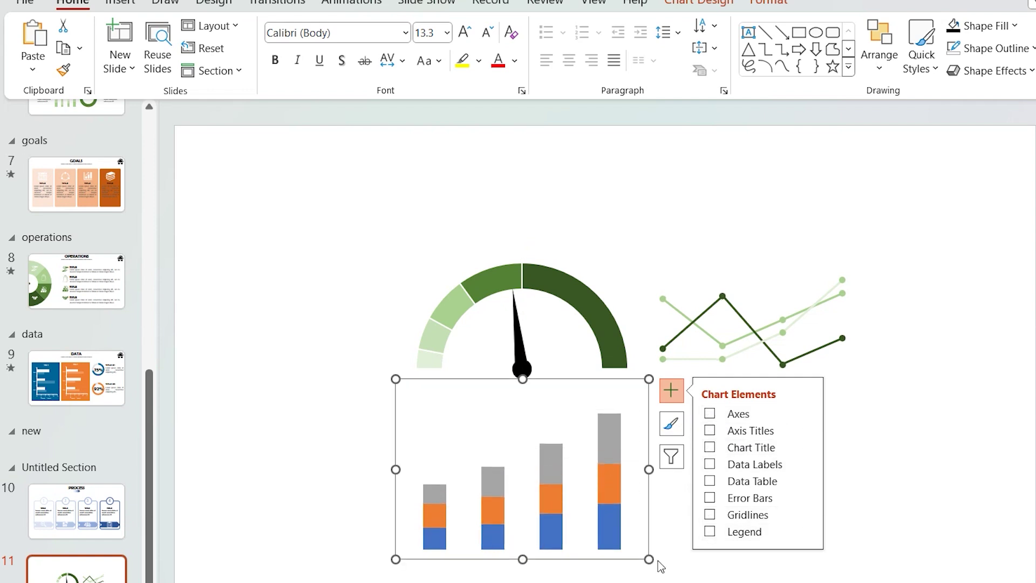
click(658, 564)
- Fill the blue series of the stacked column chart with the second-darkest green theme shade
click(443, 541)
click(443, 541)
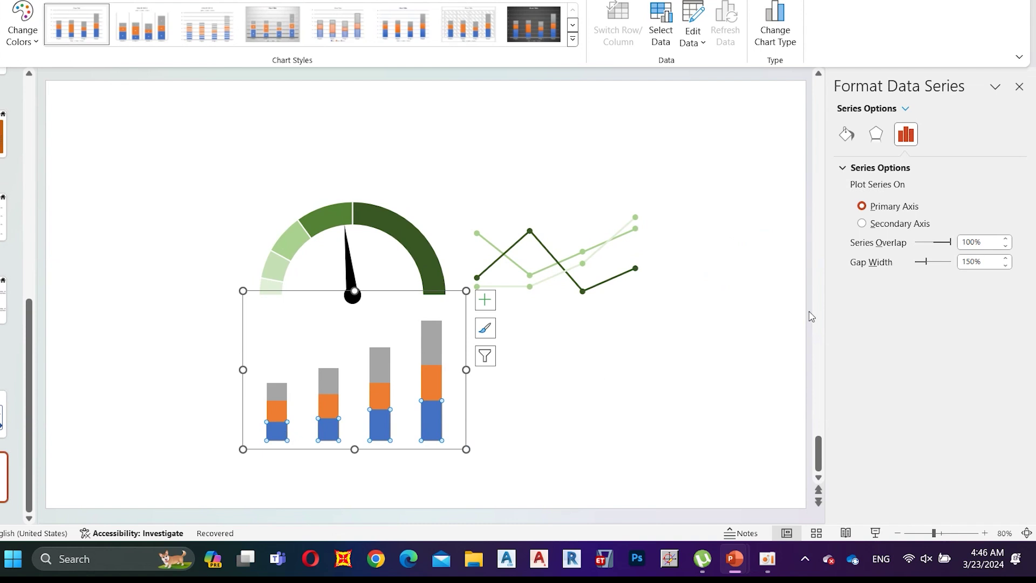
click(846, 134)
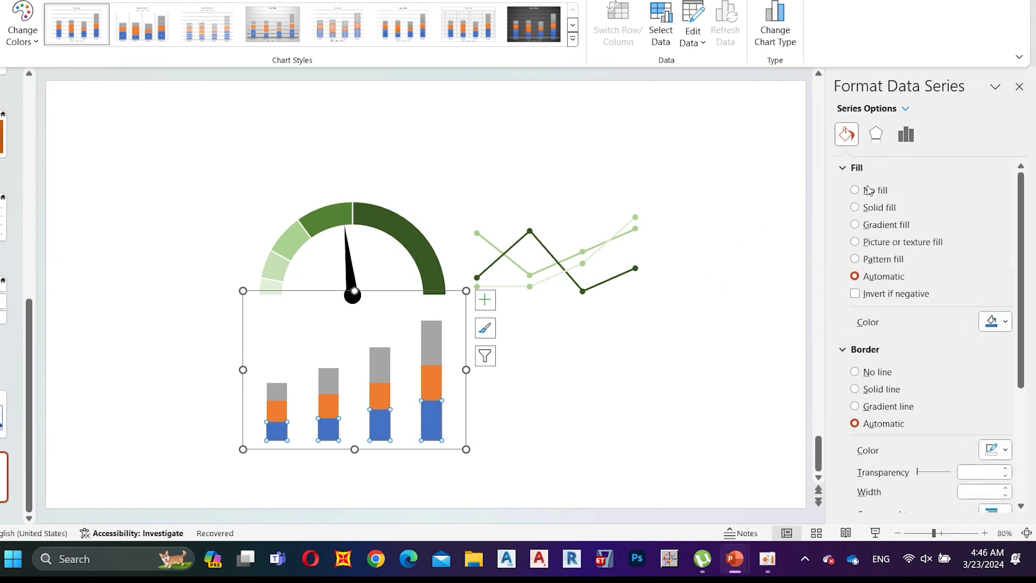
click(1000, 321)
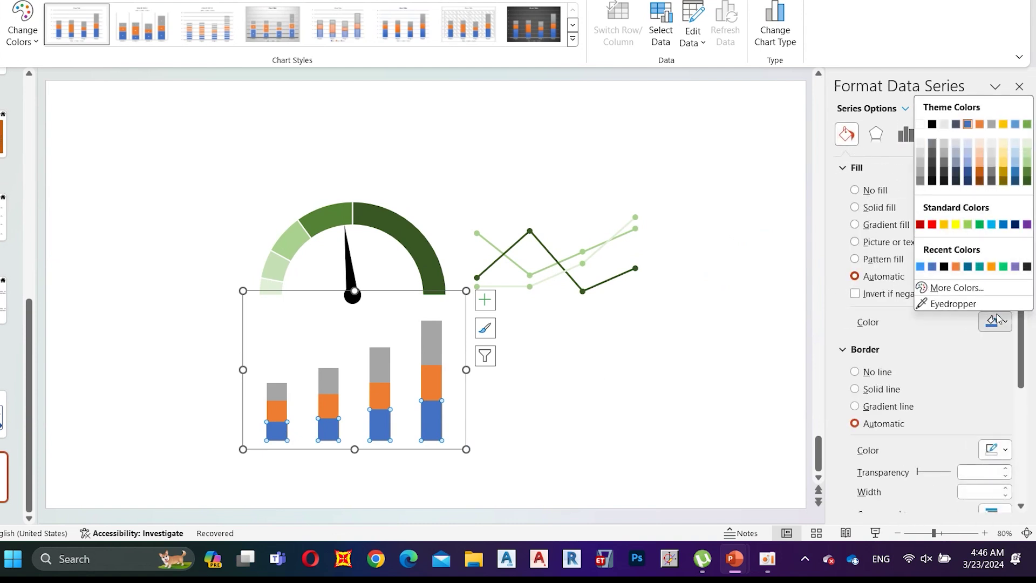
click(1028, 175)
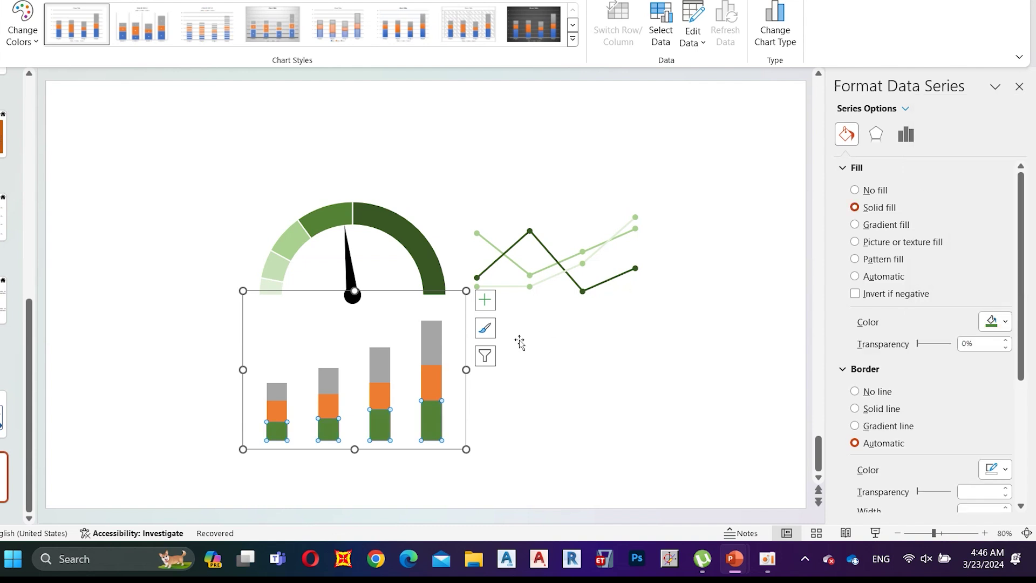
- Fill the orange column series with the third-lightest green theme shade and the gray series with the lightest green shade
click(436, 384)
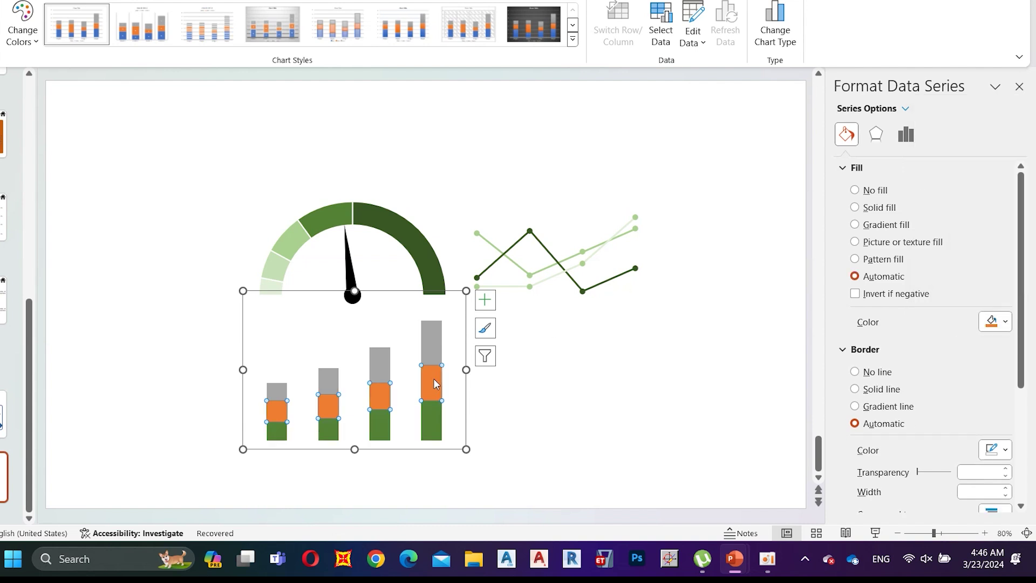
click(999, 327)
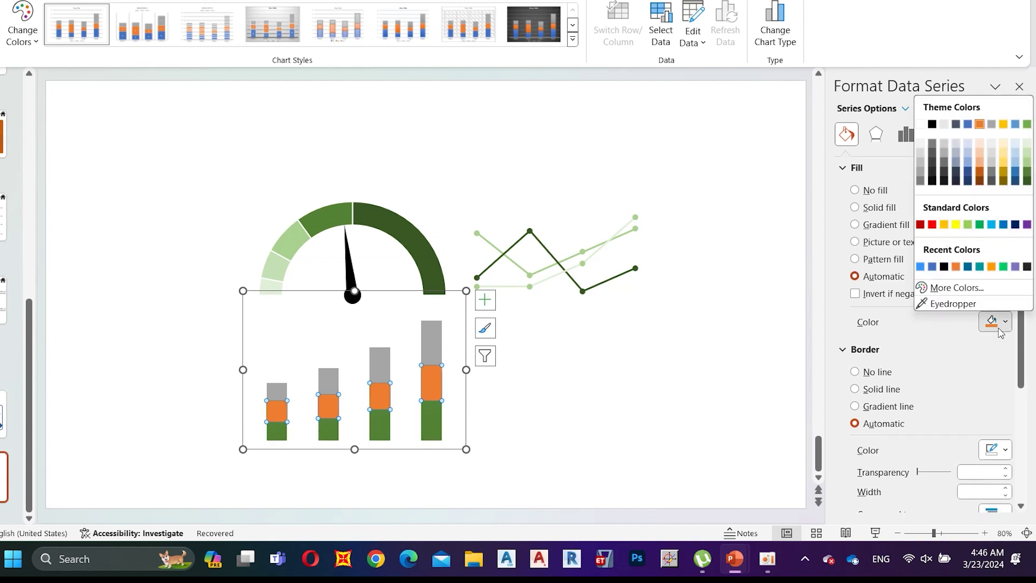
click(1028, 163)
click(437, 356)
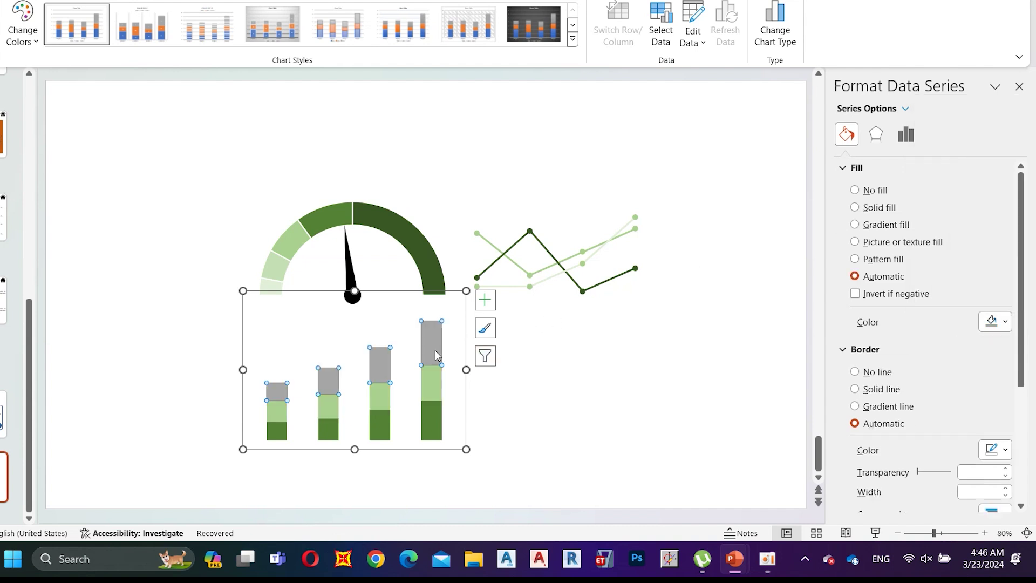
click(1010, 325)
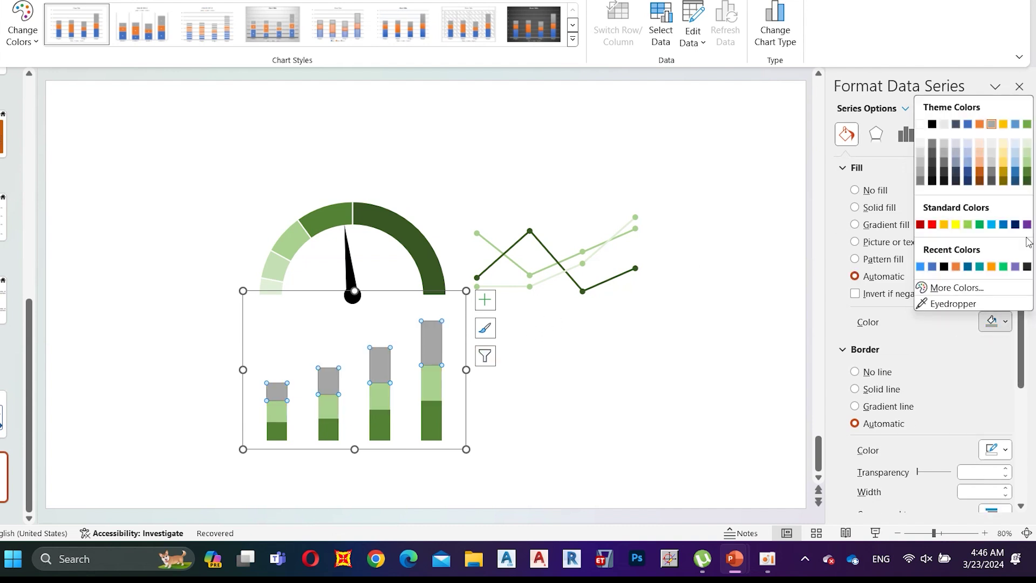
click(1027, 147)
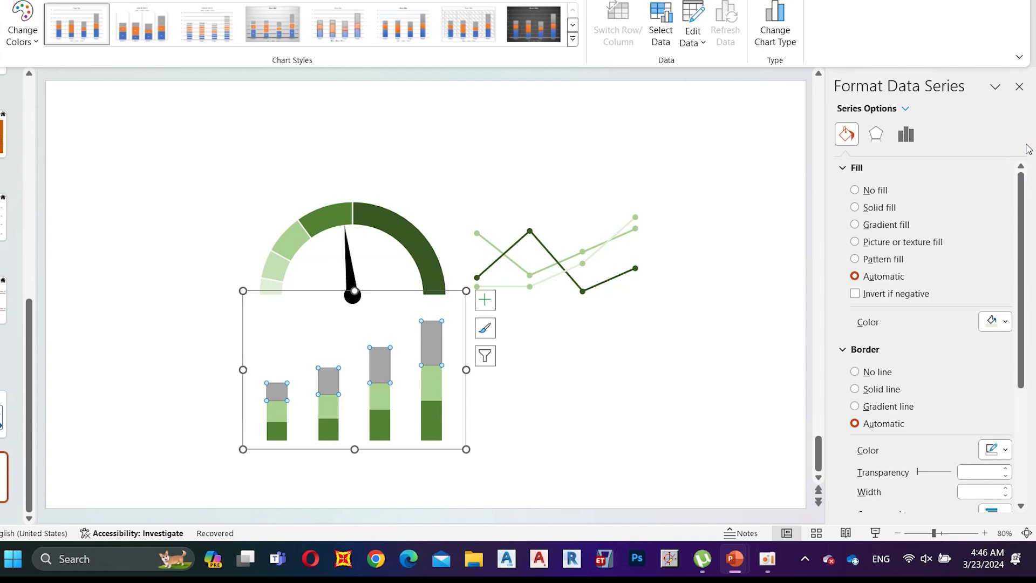
click(683, 322)
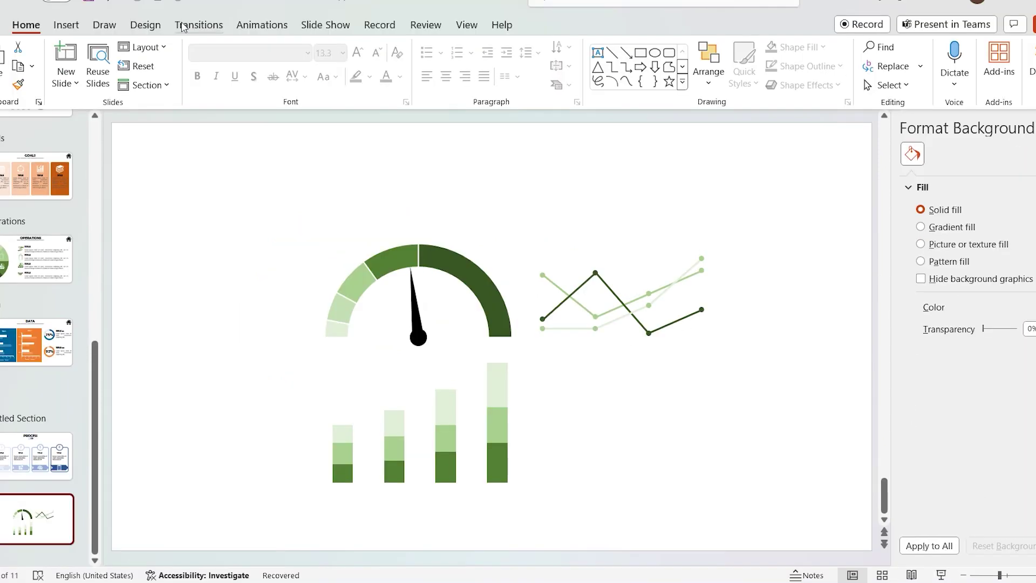
- Insert a Doughnut chart on the gauge slide, keeping its default sales data
click(66, 24)
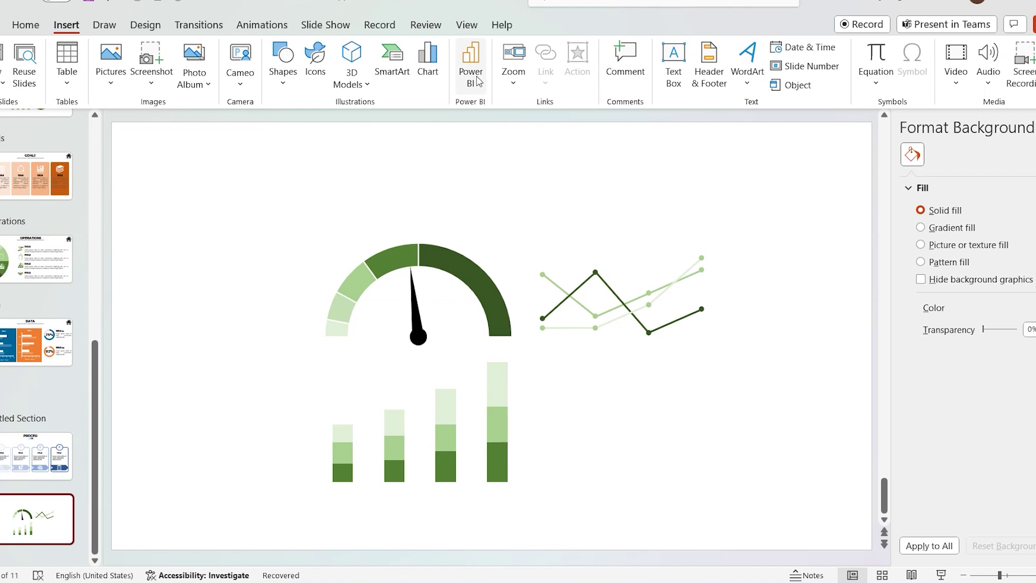
click(428, 70)
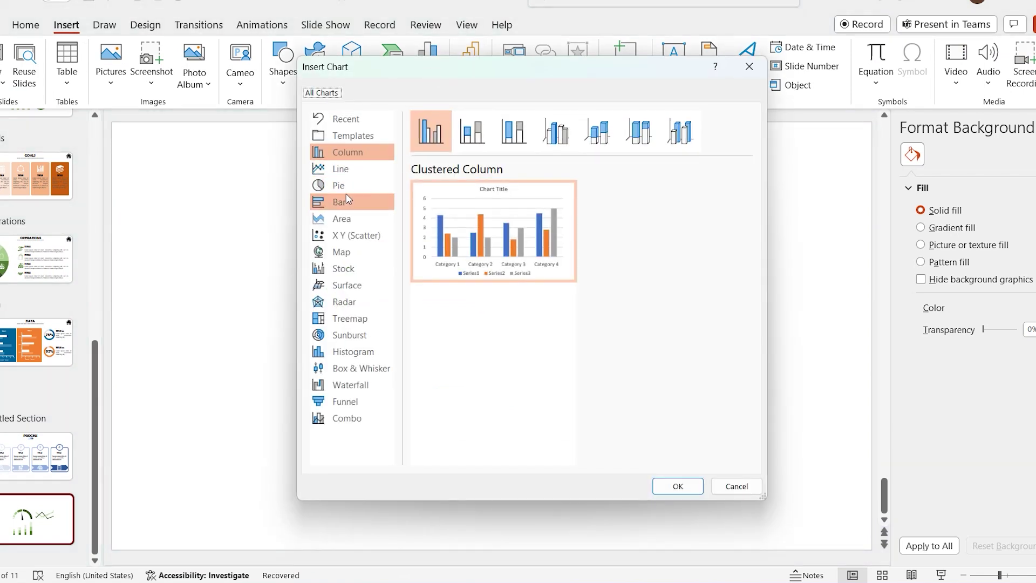
click(347, 187)
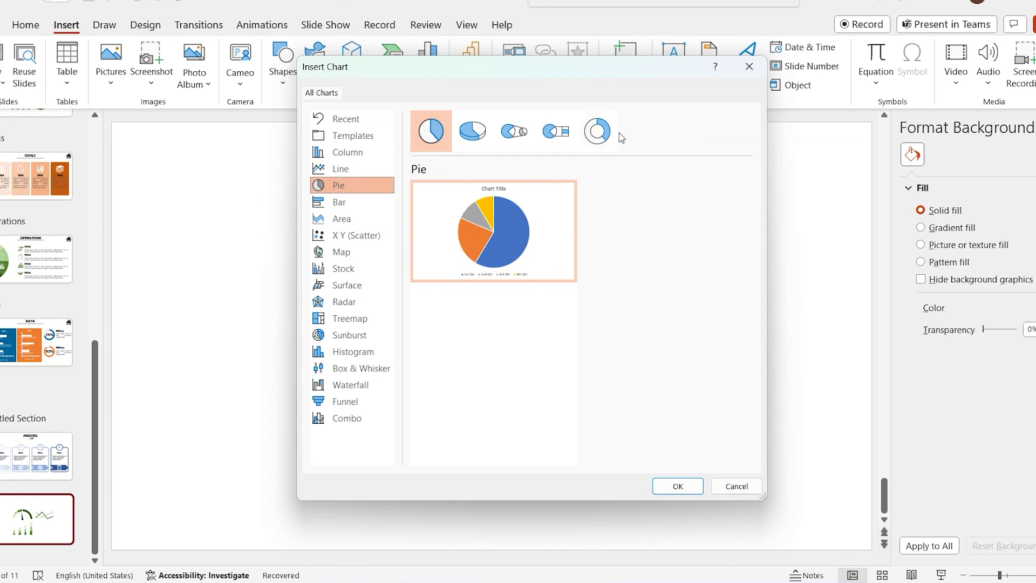
click(598, 132)
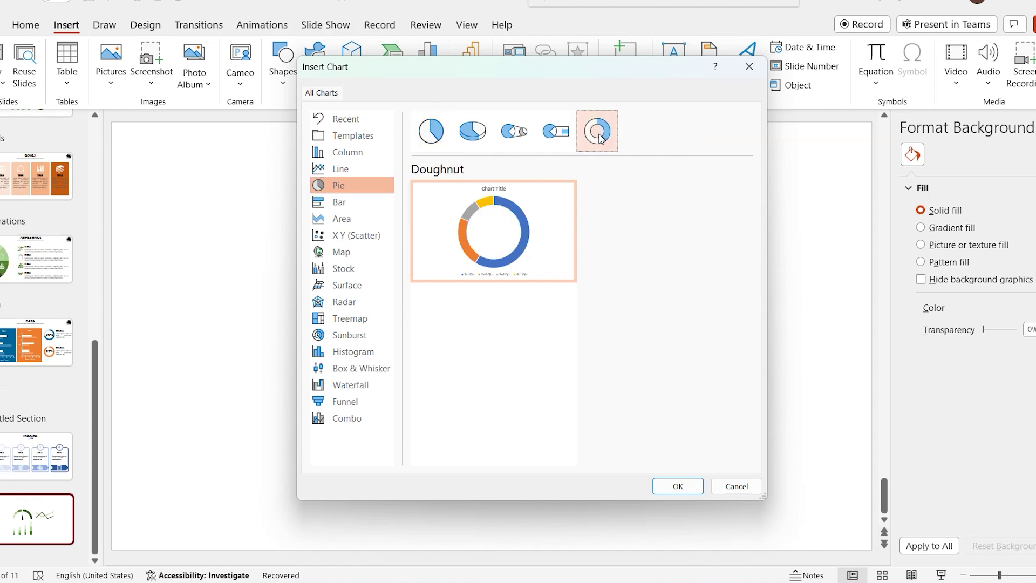
click(674, 486)
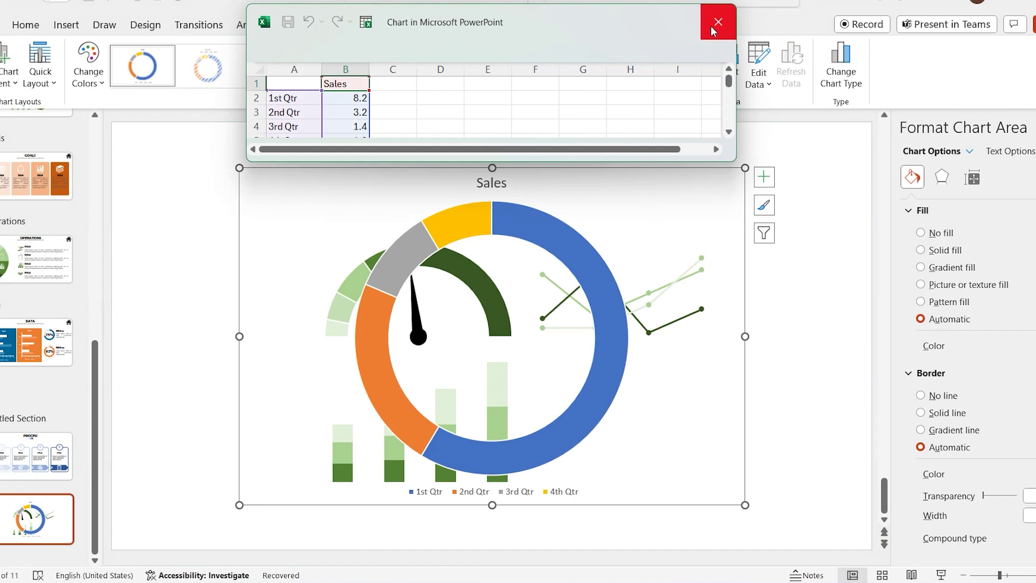
click(718, 22)
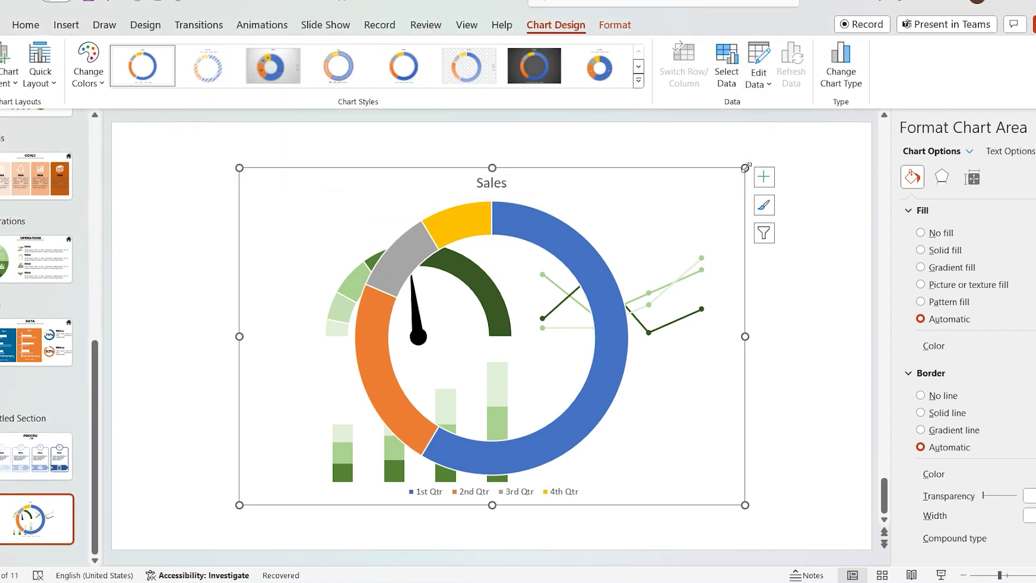
- Shrink the doughnut chart to fit below the line chart and remove its chart title
drag(745, 168, 596, 279)
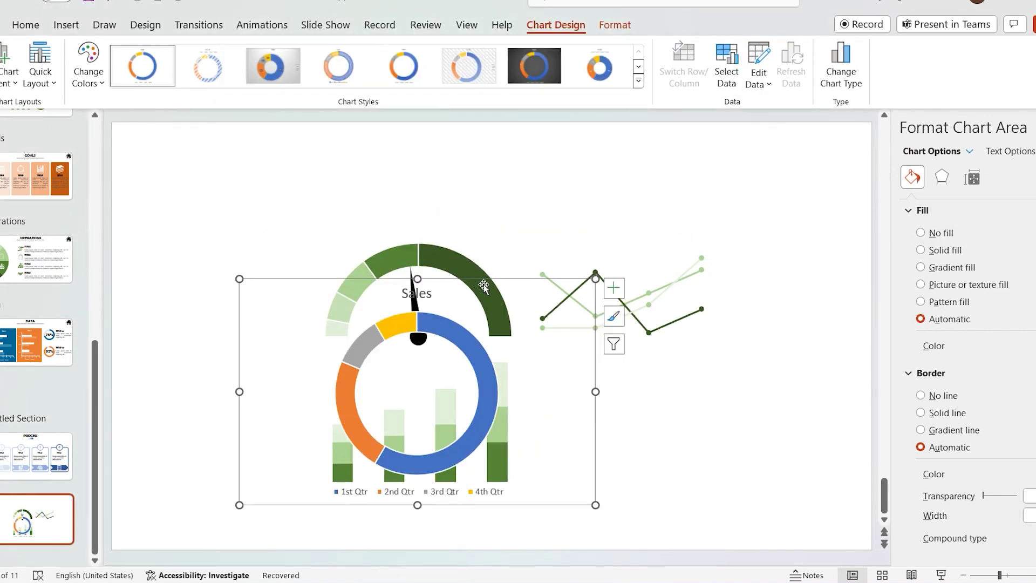
drag(484, 287, 681, 333)
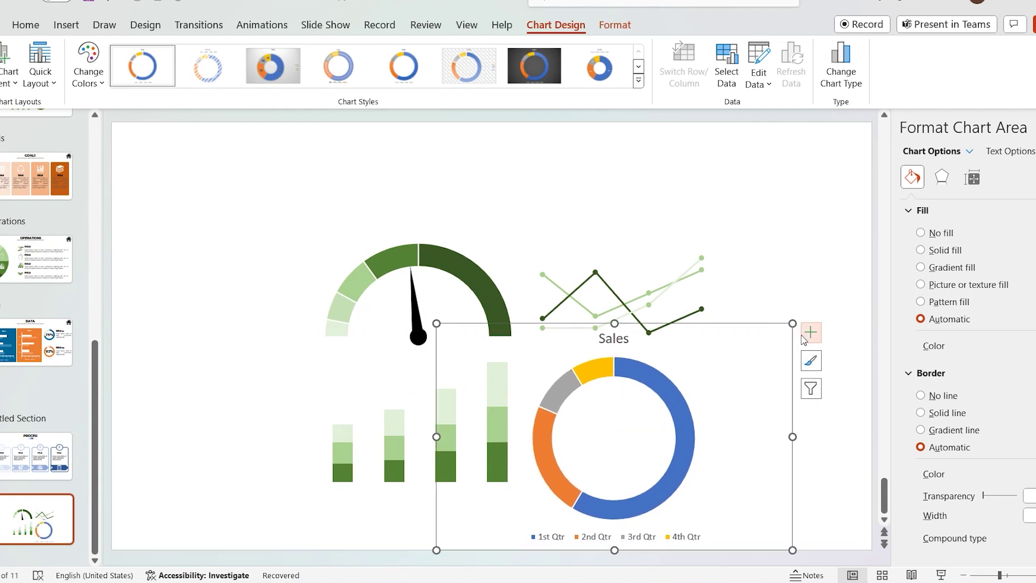
click(810, 332)
click(844, 352)
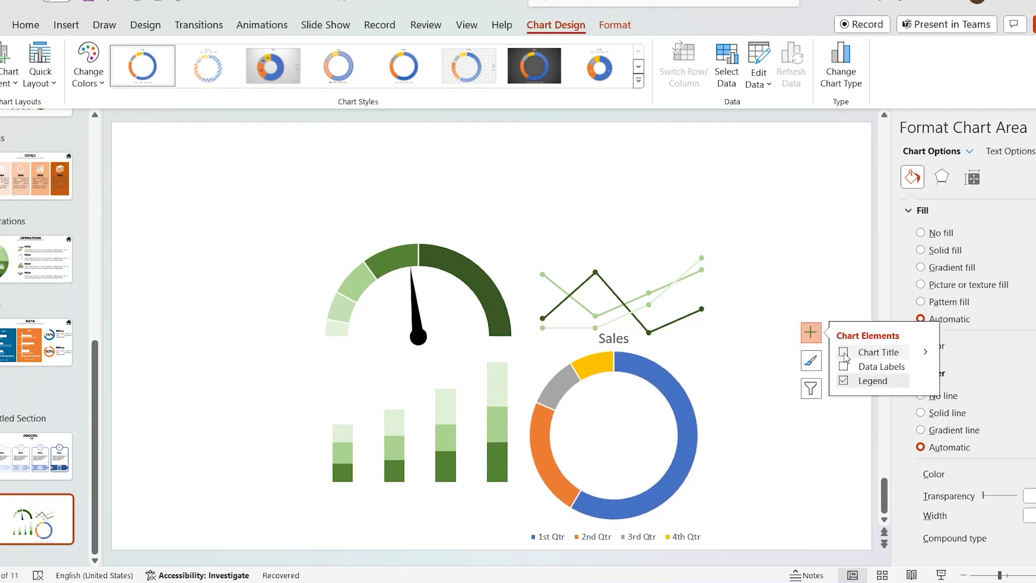